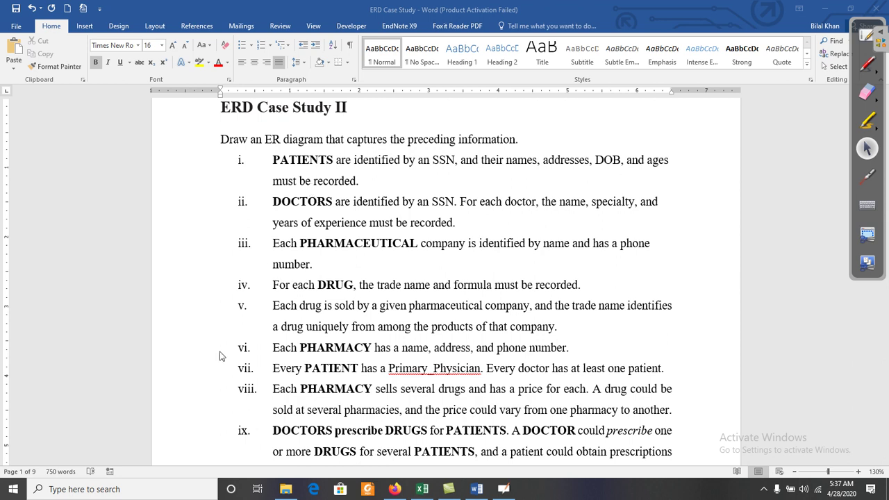
Open Visio 2016, dismiss the activation notice and create a new Basic Diagram drawing in US units
left_click(143, 493)
type("VIS")
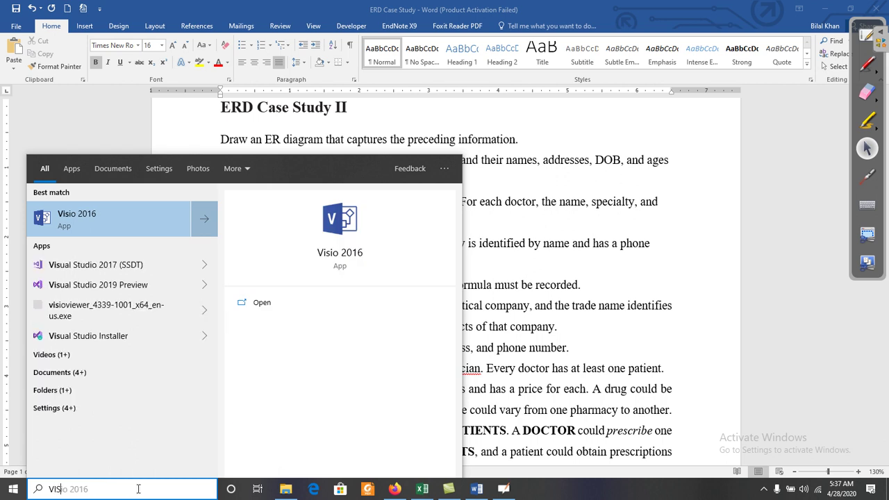
left_click(79, 229)
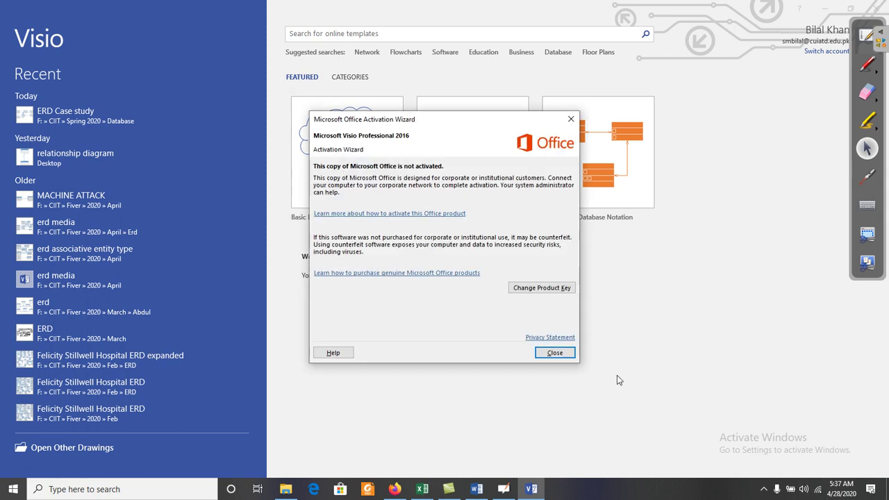
left_click(553, 358)
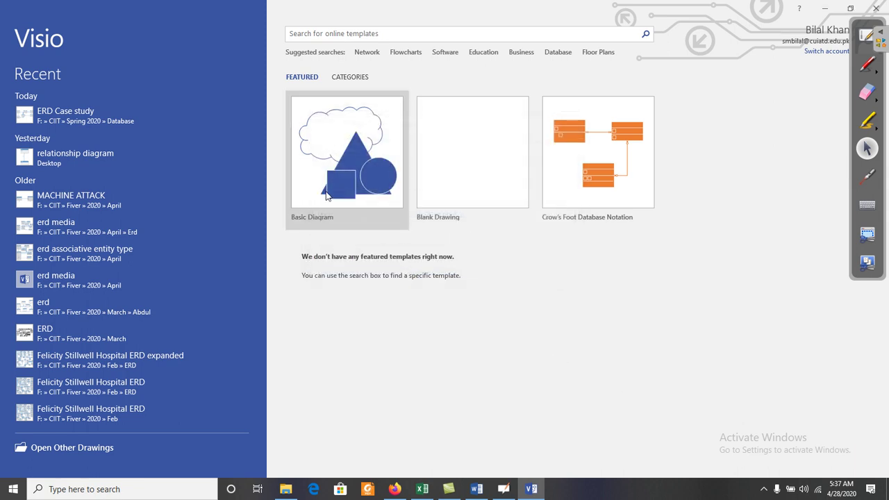
left_click(326, 195)
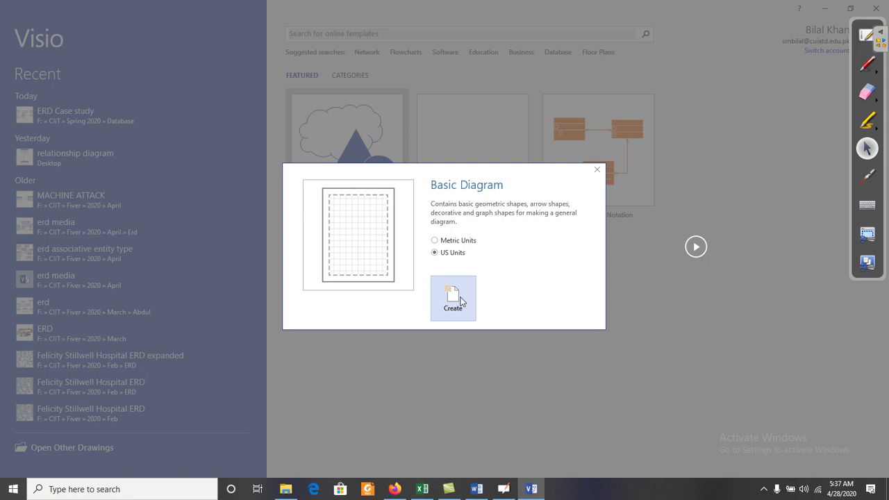
left_click(461, 298)
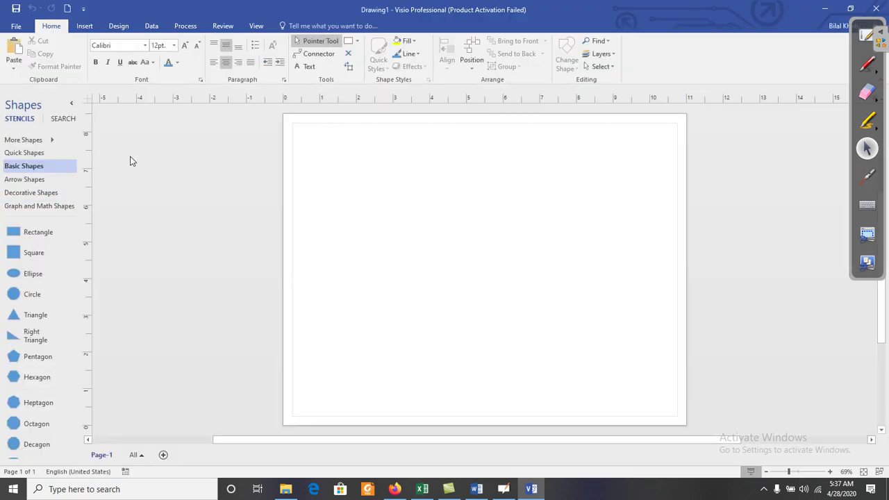
Add the Crow's Foot Database Notation stencil from the Software and Database shapes
left_click(54, 139)
mouse_move(161, 153)
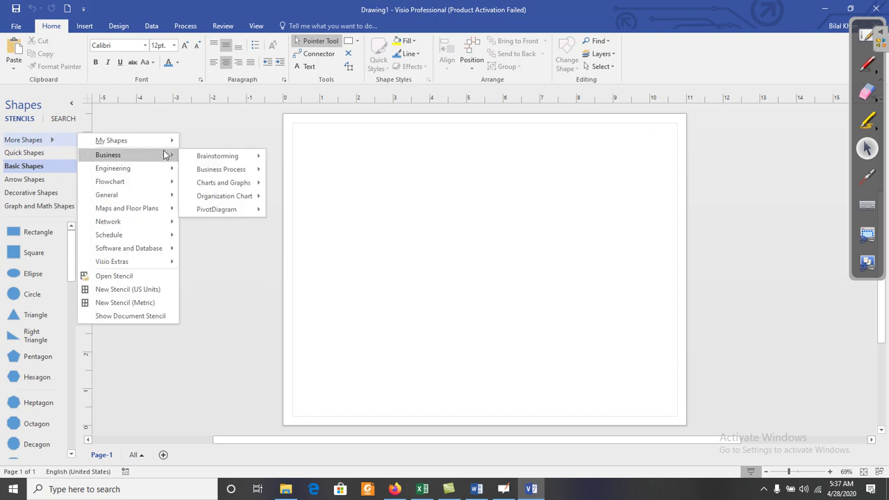
mouse_move(164, 253)
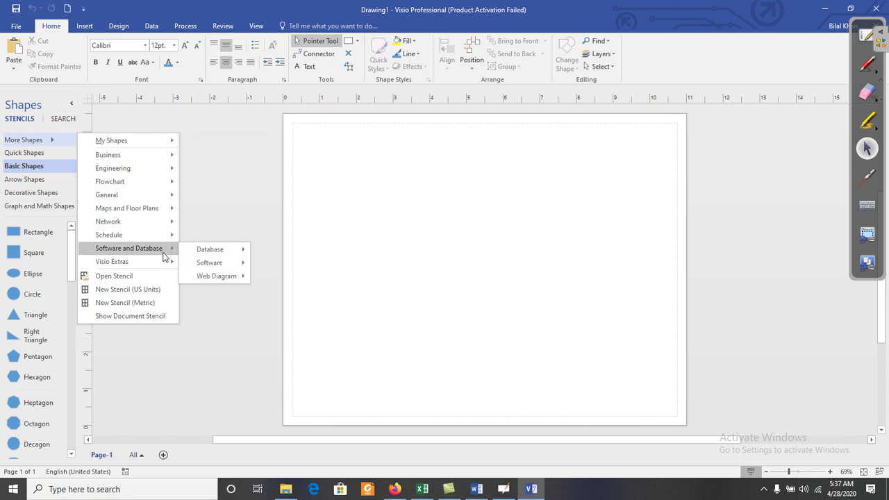
mouse_move(204, 258)
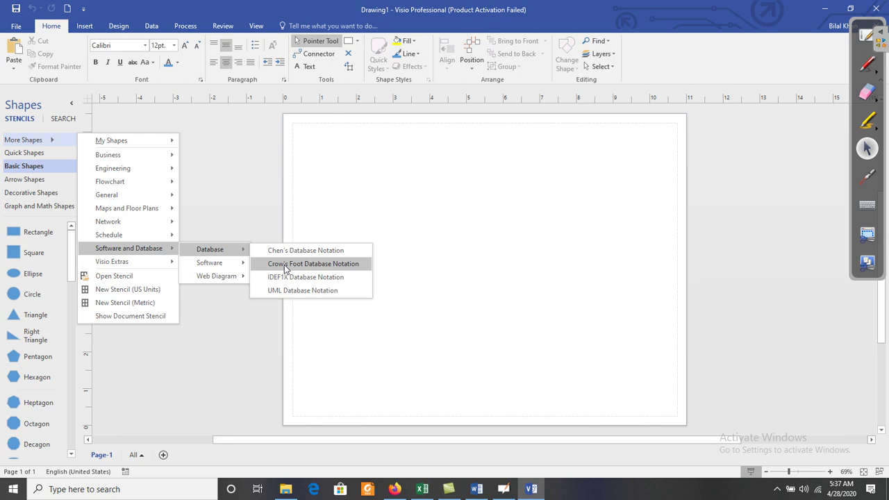
left_click(285, 264)
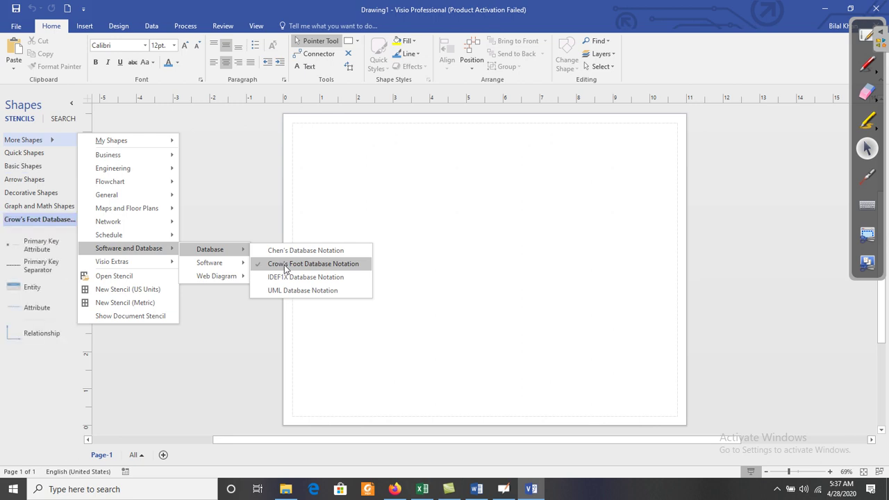
left_click(225, 204)
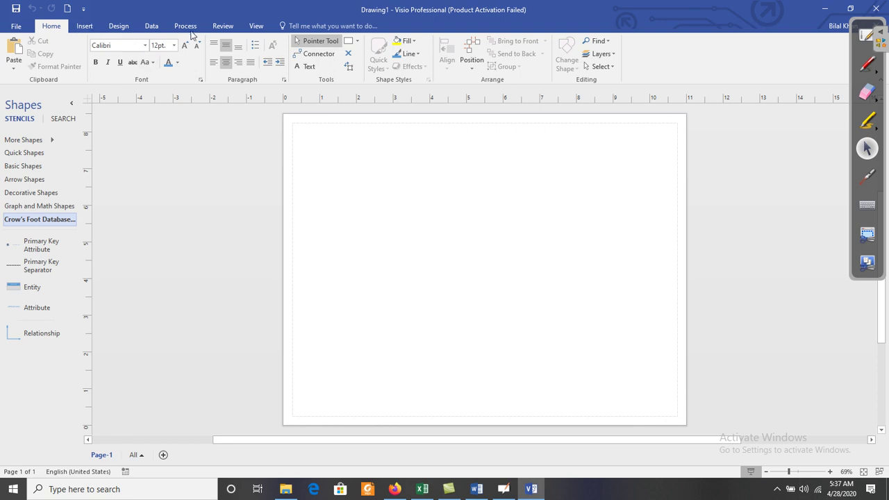
Set the drawing page to landscape orientation and Legal size, 8.5" x 14"
left_click(120, 28)
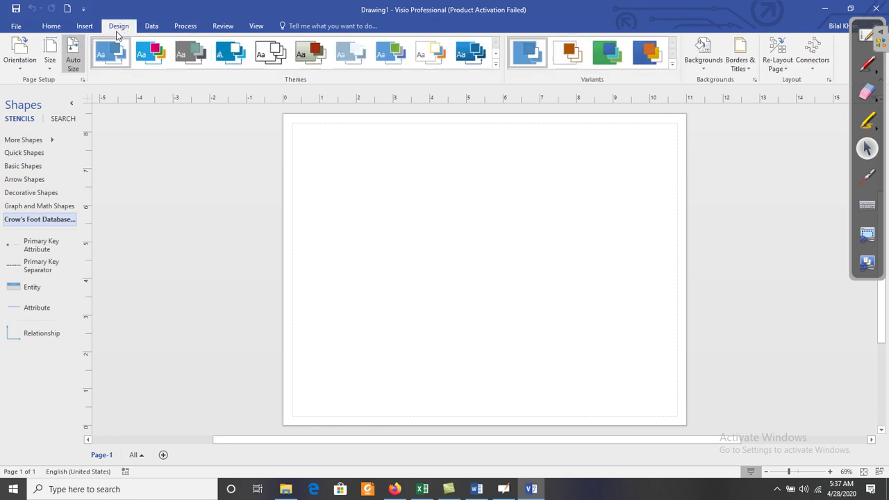
left_click(26, 66)
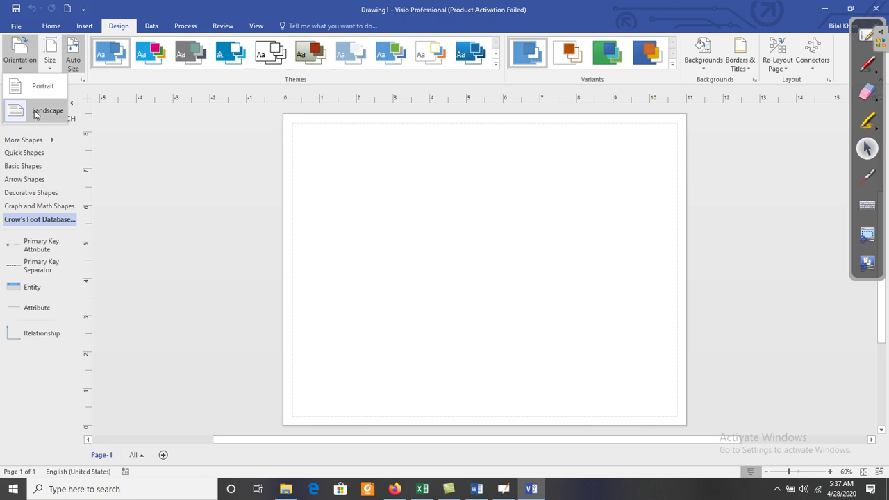
left_click(36, 114)
left_click(53, 66)
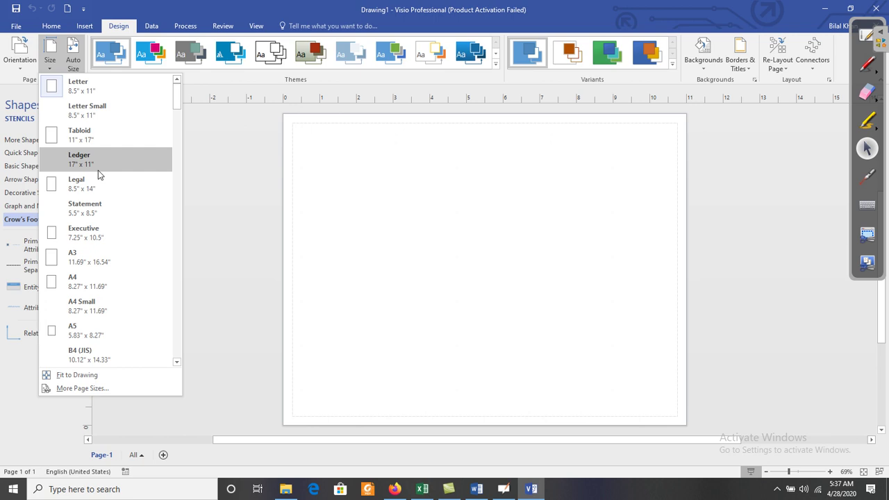
left_click(89, 257)
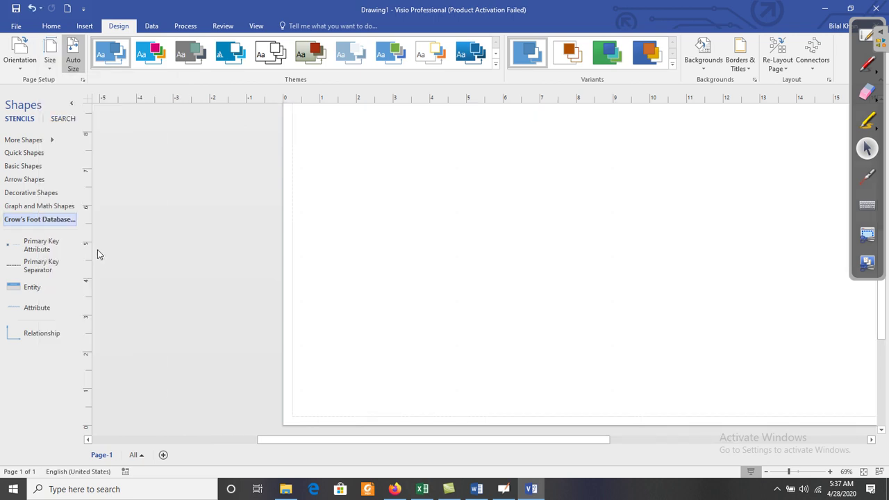
left_click(50, 68)
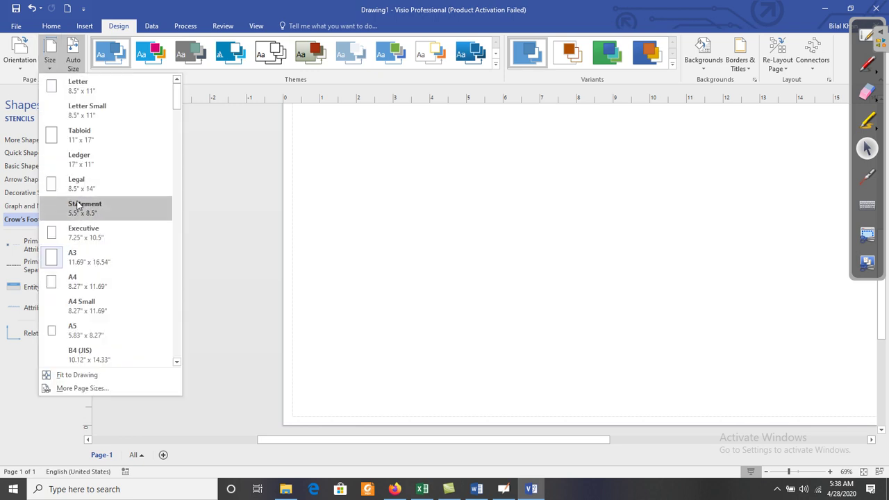
left_click(97, 183)
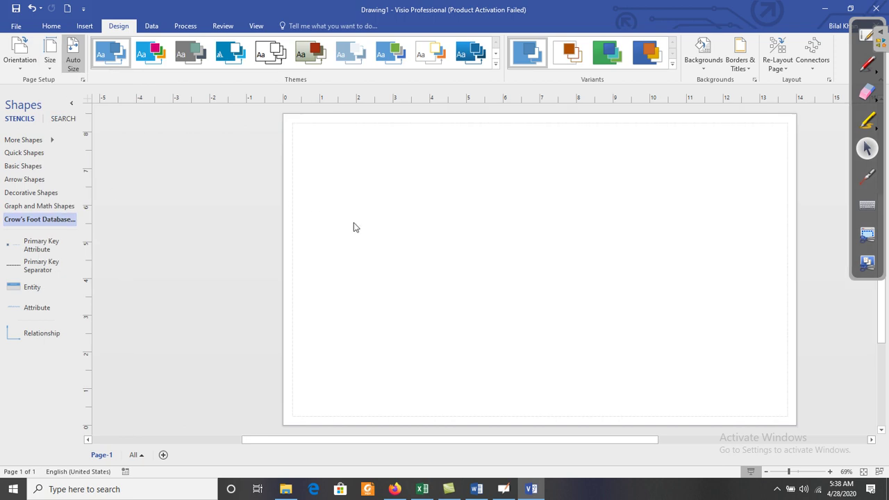
Check the first requirement in the Word case study, and in Visio place an entity named PATIENT in the page's upper-left corner
left_click(477, 489)
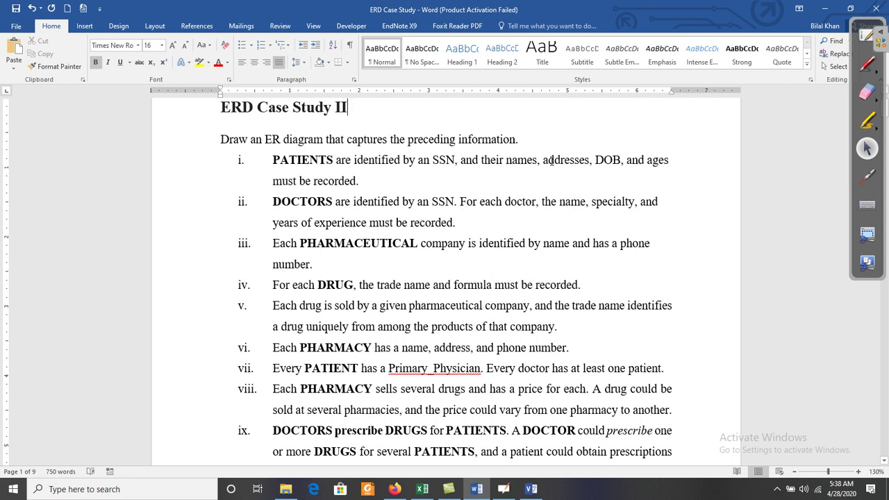
left_click(611, 160)
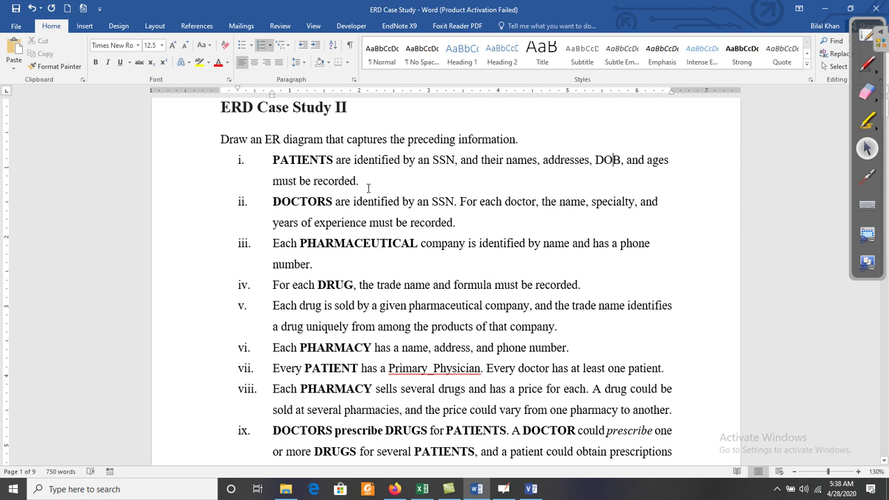
double_click(327, 160)
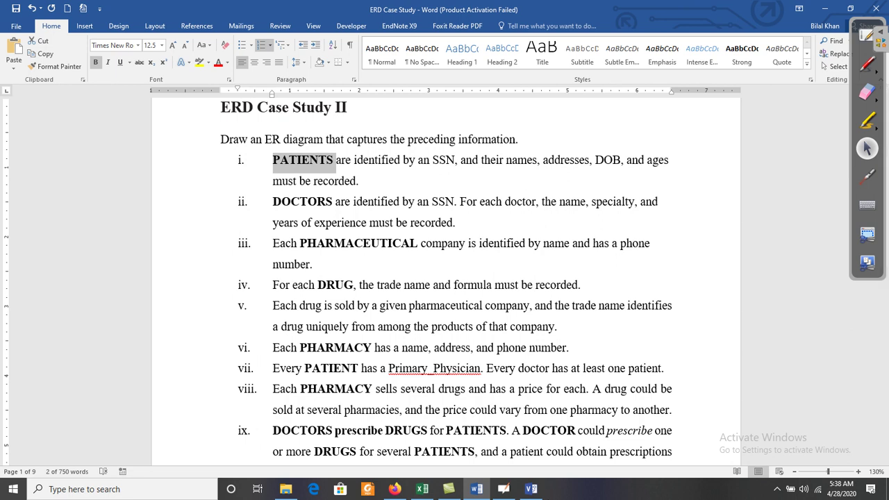
left_click(530, 490)
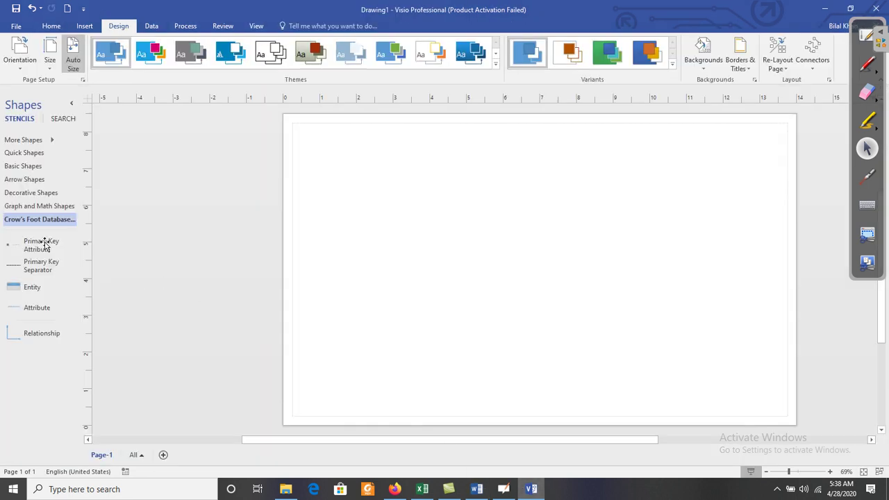
left_click_drag(21, 288, 325, 141)
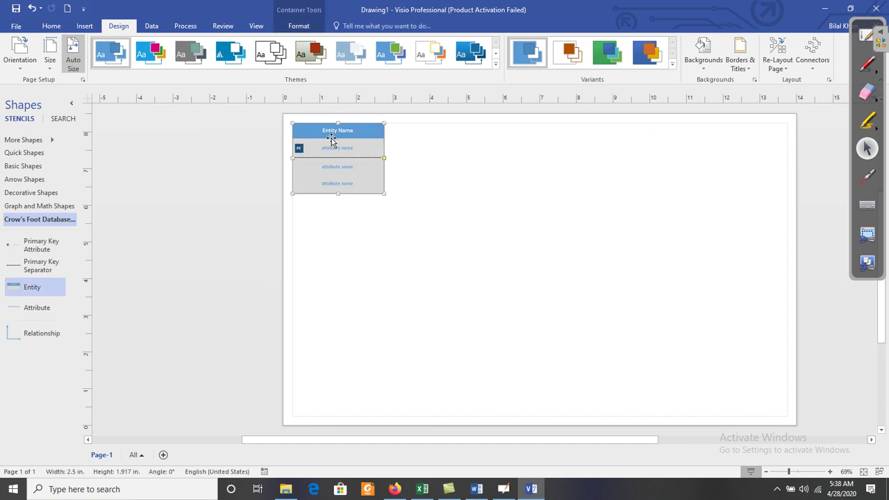
double_click(331, 131)
type("PATIENT")
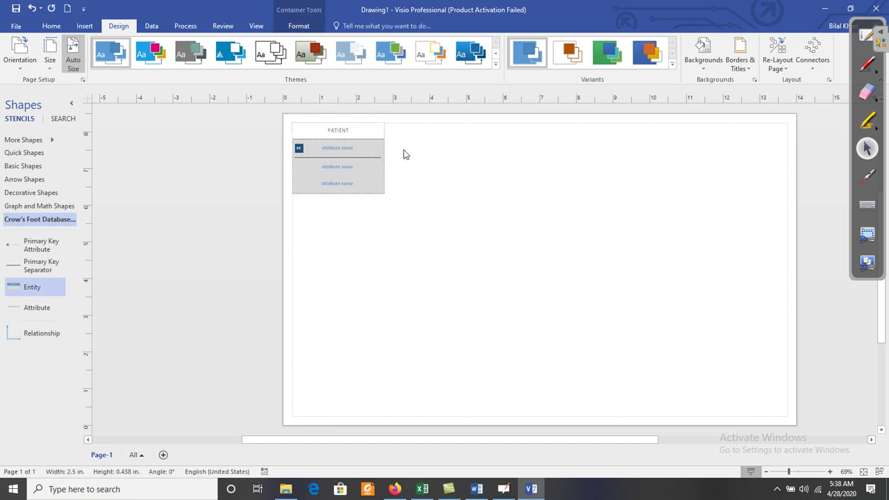
left_click(409, 163)
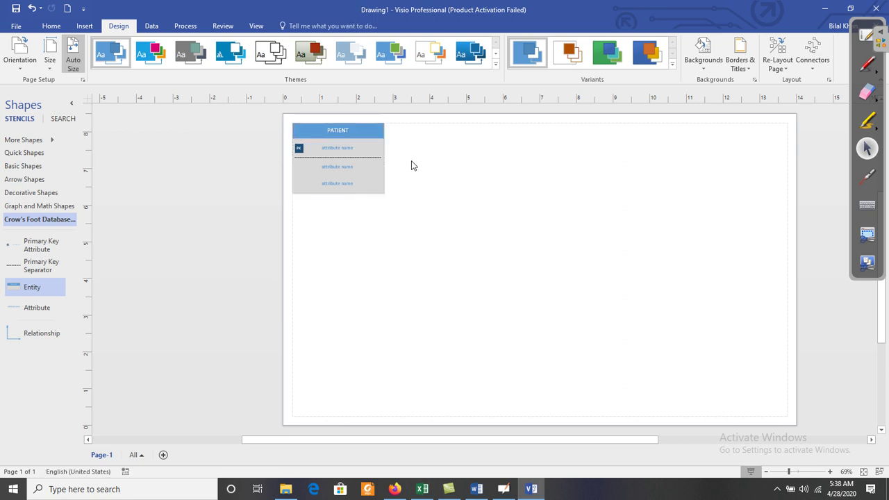
Following the Word case study, name the Visio PATIENT entity's primary key attribute SSN and enter Na in the attribute below it
left_click(795, 472)
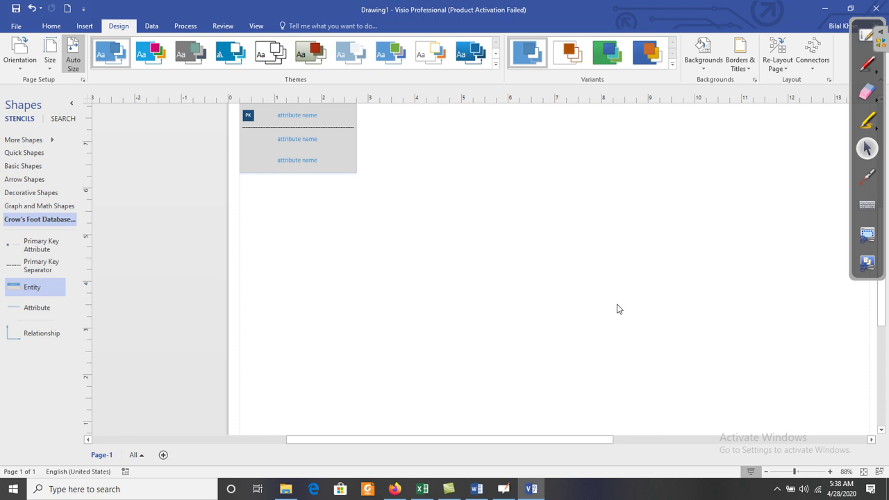
scroll(619, 309, "up", 5)
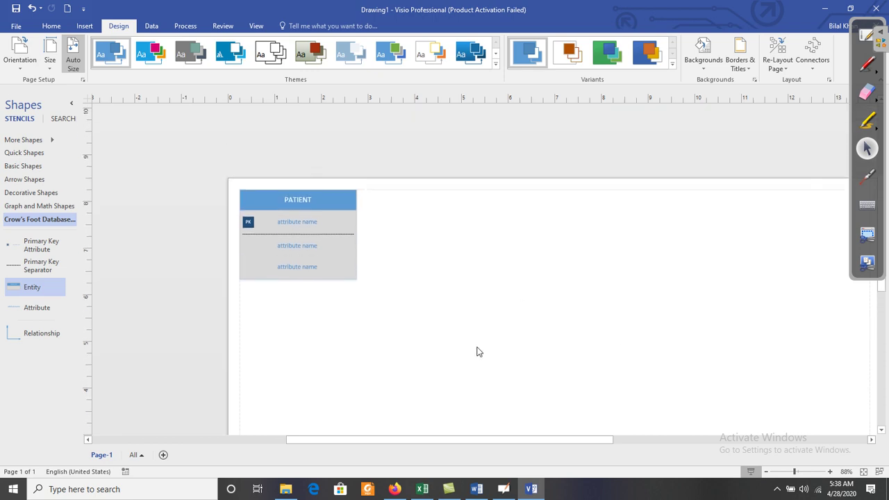
left_click(476, 489)
double_click(445, 159)
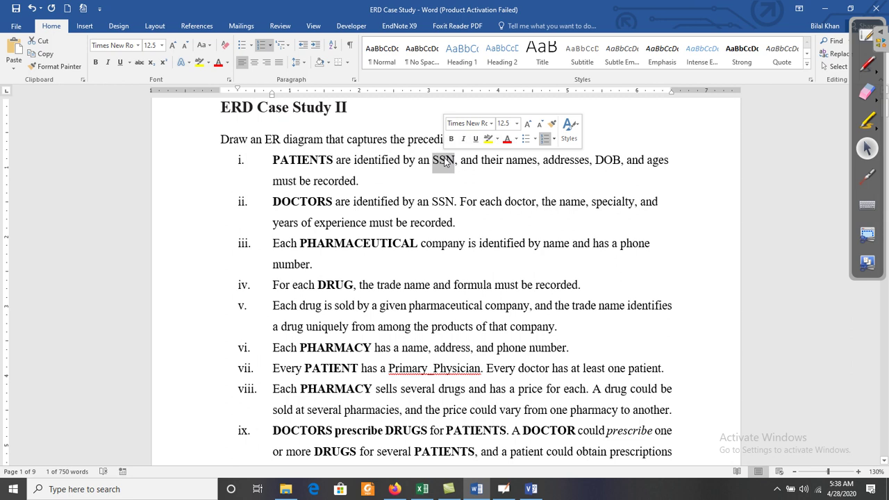
left_click(535, 494)
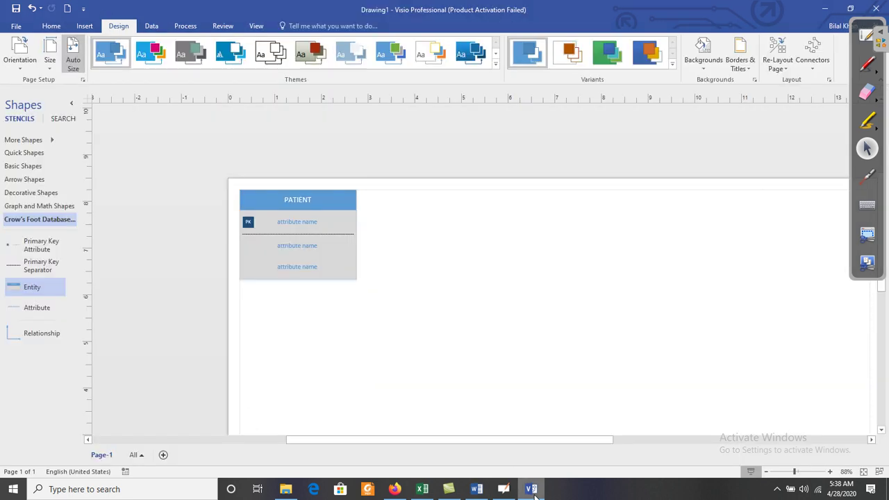
double_click(301, 222)
type("S")
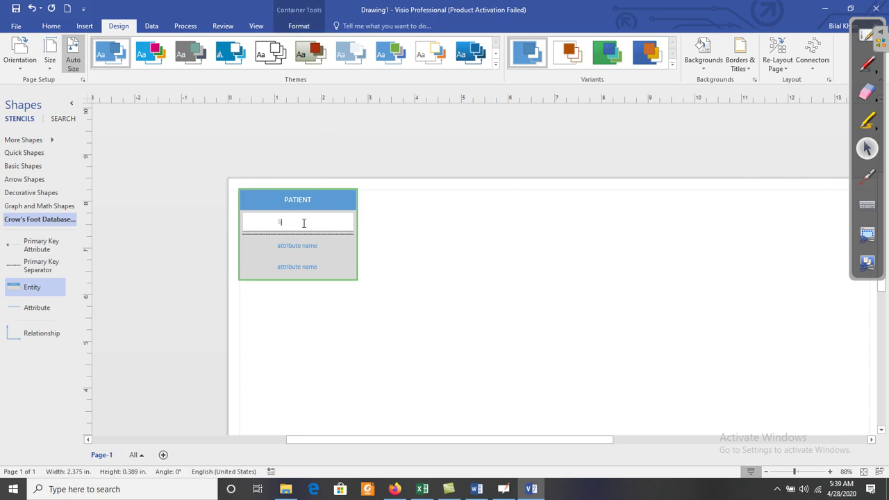
type("SN")
left_click(387, 232)
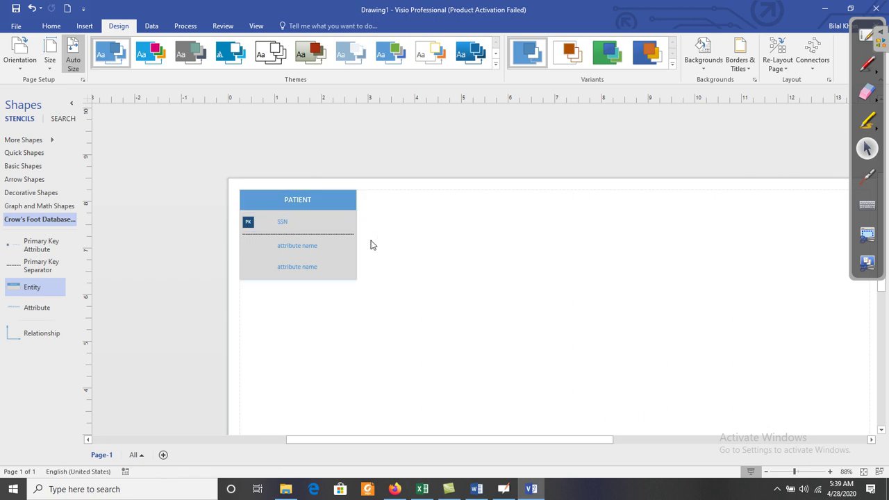
double_click(303, 246)
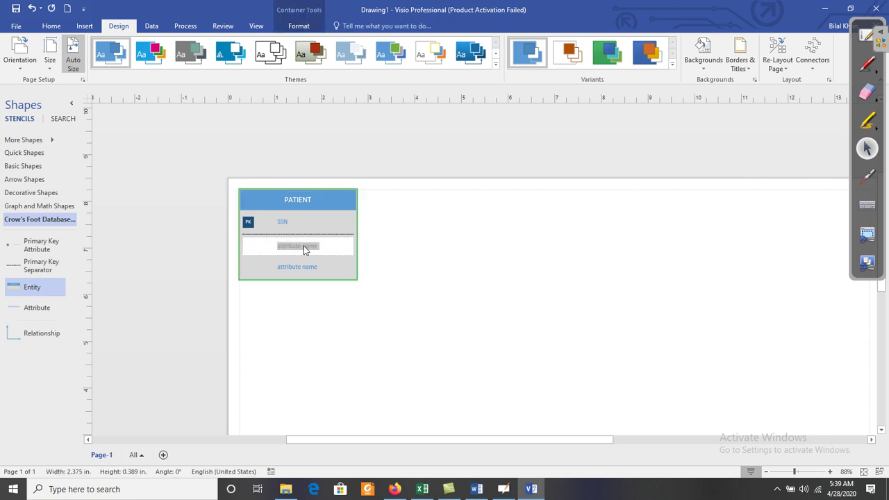
type("Na")
In the Word case study, insert (First_Name, Last_Name) directly after "names" in the PATIENTS requirement
left_click(476, 490)
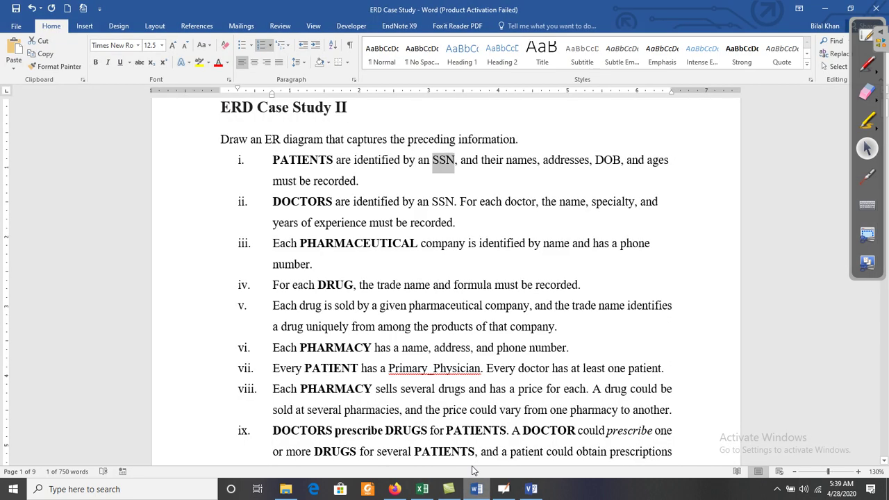
left_click(538, 161)
type("()")
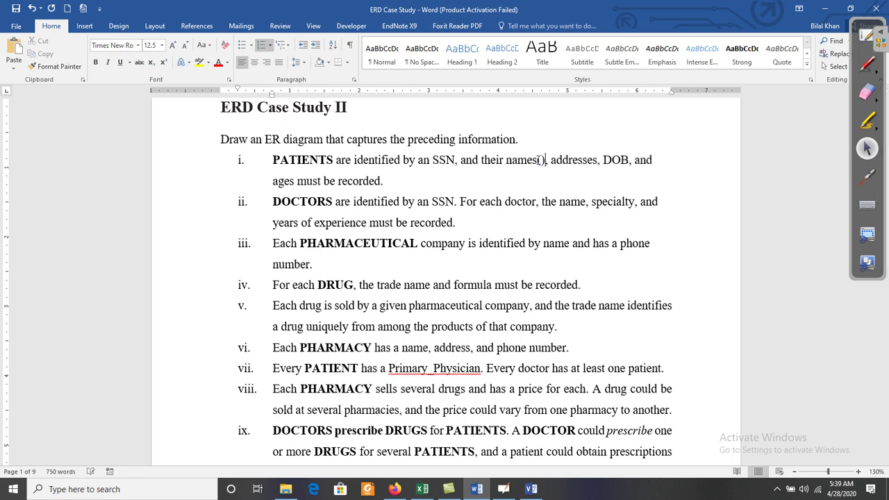
type("Firsr")
key("BackSpace")
type("t")
type("_name")
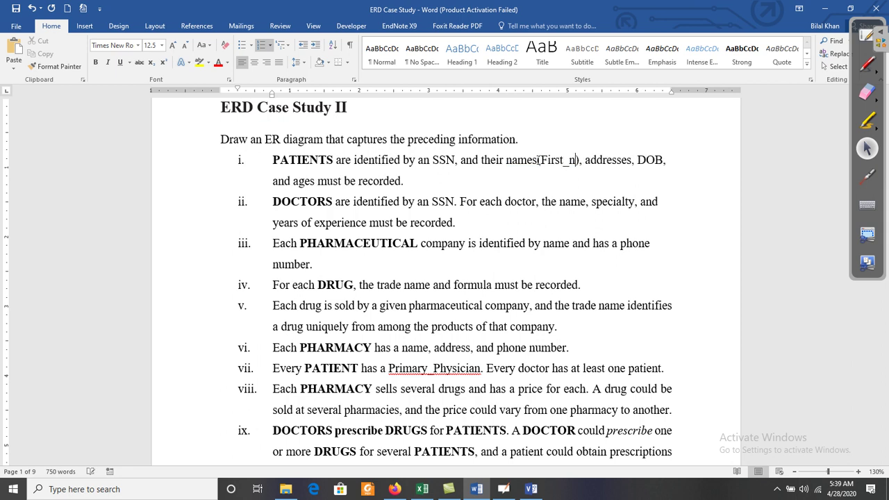
key("BackSpace")
key("BackSpace")
key("BackSpace")
key("BackSpace")
type("Name, ")
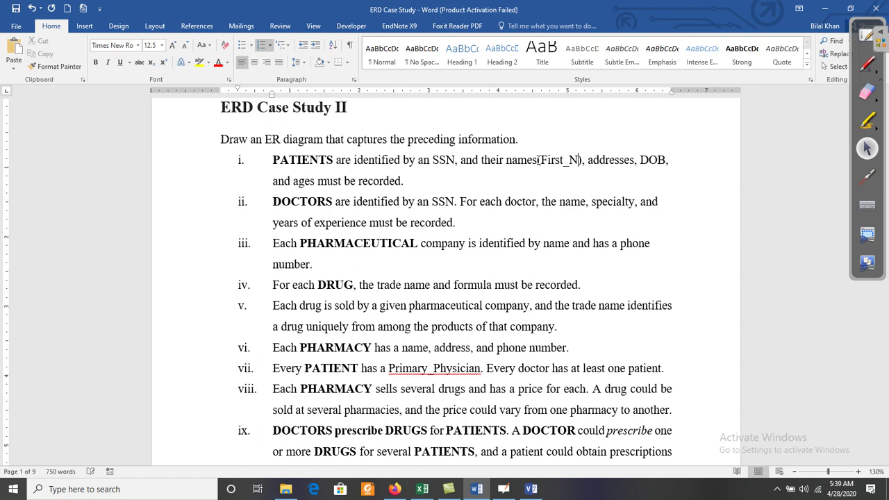
type("Last_N")
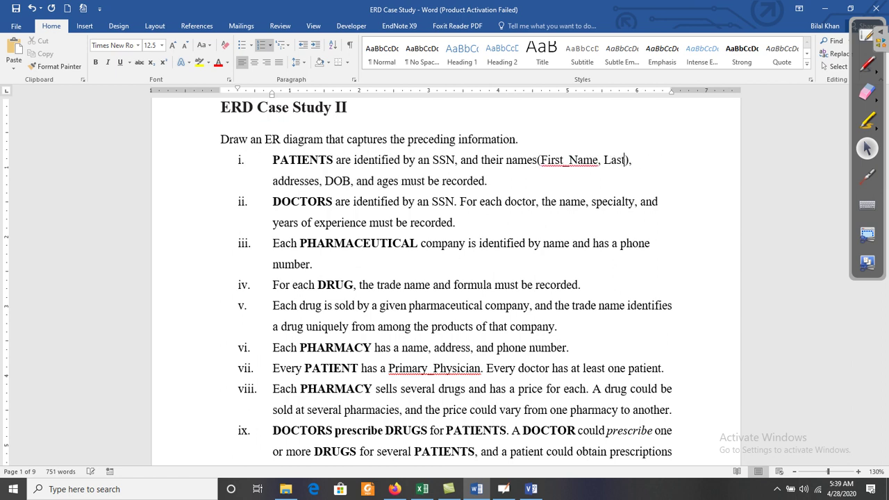
type("ame")
left_click(576, 189)
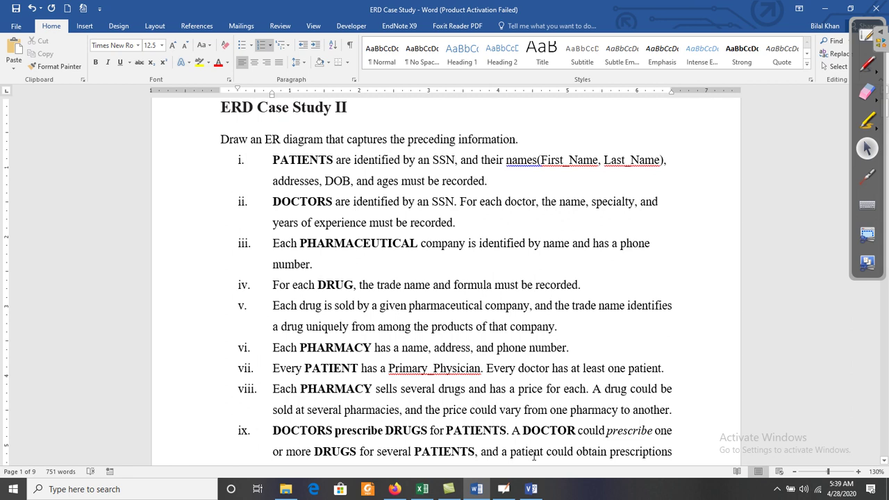
Back in Visio, name the attribute below SSN in the PATIENT entity Name (First_Name, Last_Name)
left_click(532, 491)
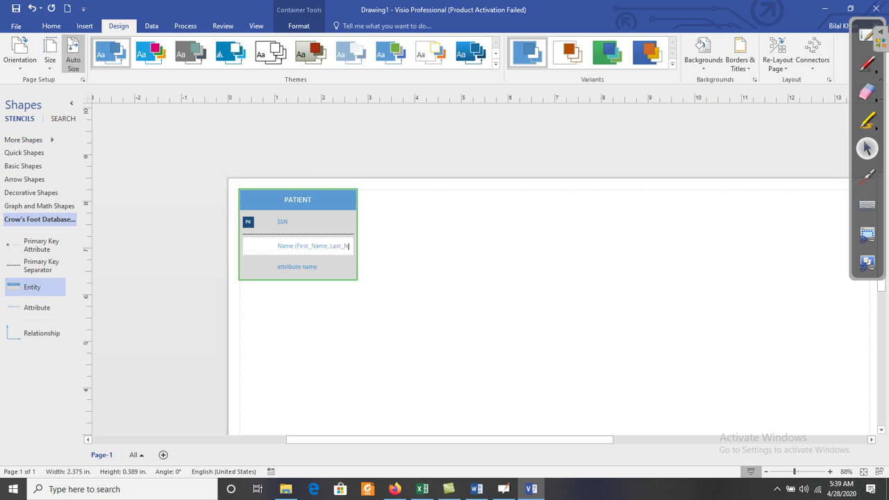
type("ame")
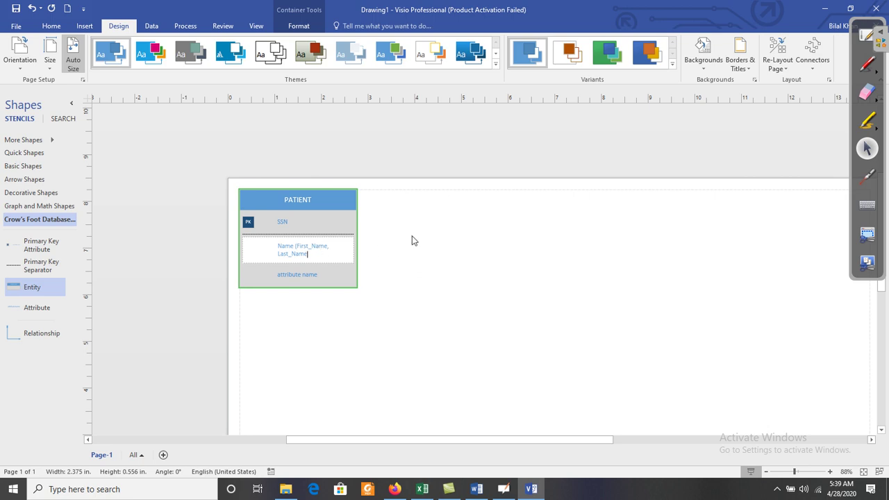
left_click(390, 239)
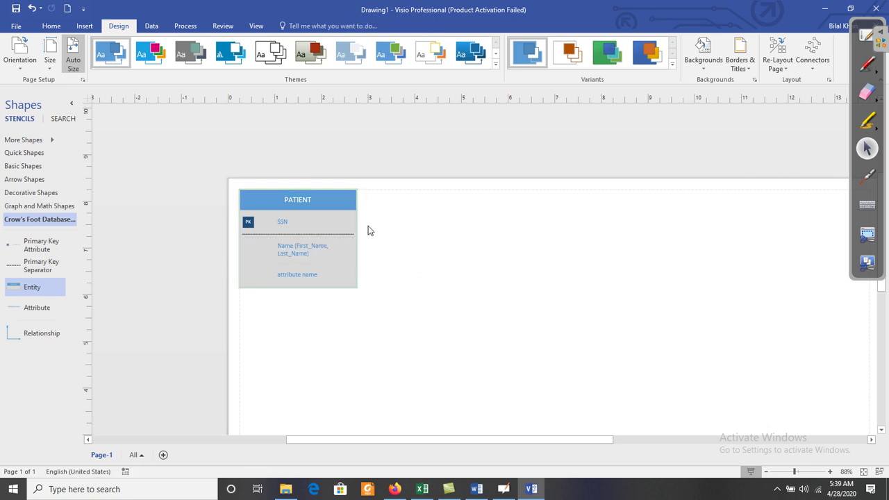
Widen the PATIENT entity to about 2.875 in so the Name attribute fits on one line
left_click(353, 222)
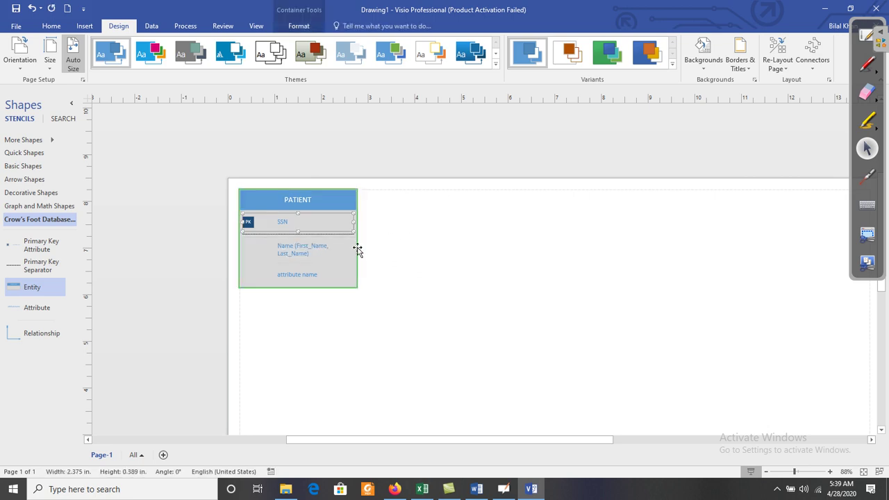
left_click(358, 255)
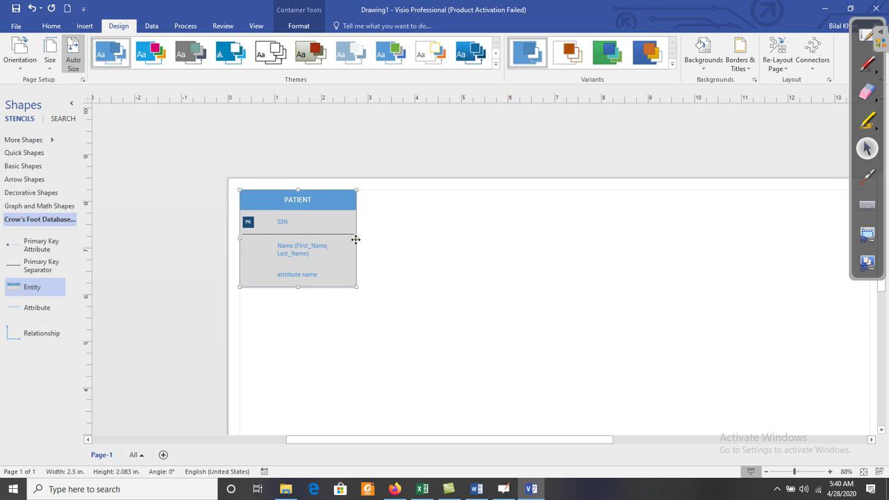
left_click_drag(357, 238, 374, 237)
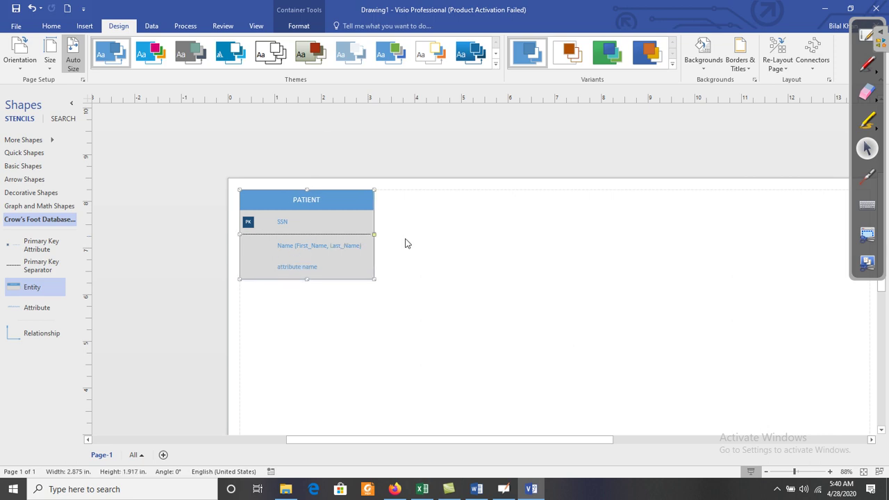
left_click(407, 242)
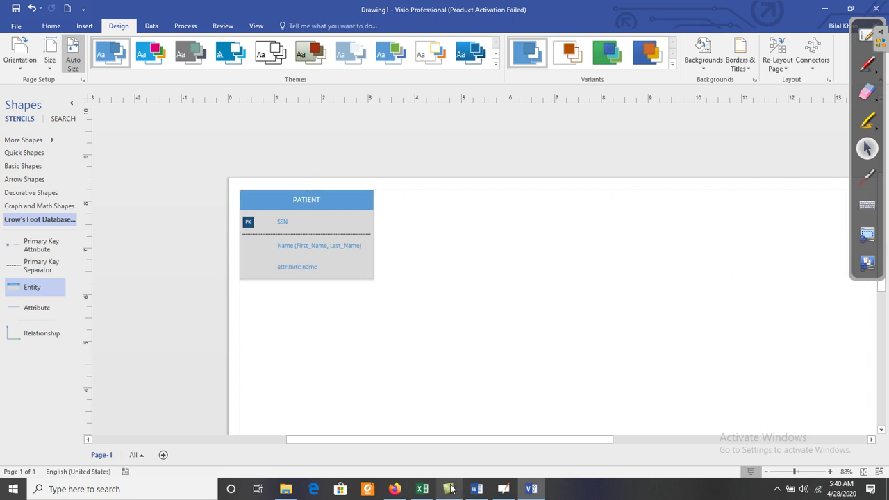
Check the next patient attribute in the Word case study and name the last attribute of the Visio PATIENT entity Address
left_click(476, 489)
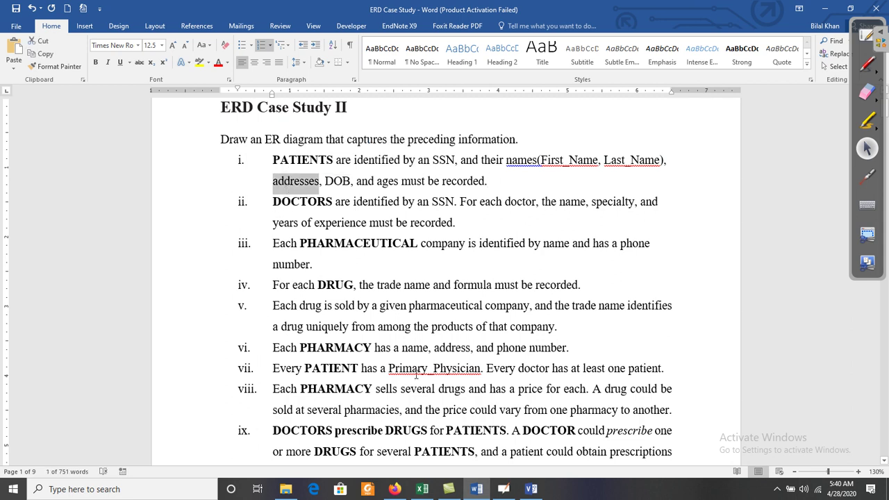
left_click(519, 489)
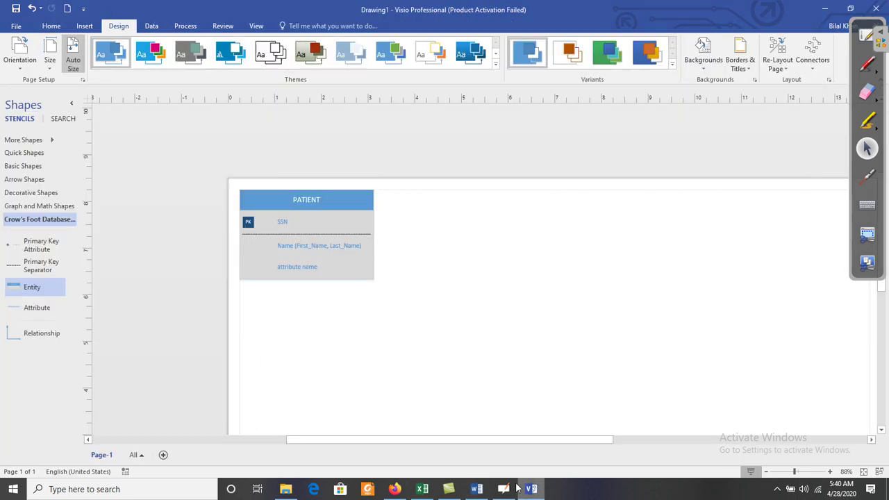
double_click(308, 268)
type("Address")
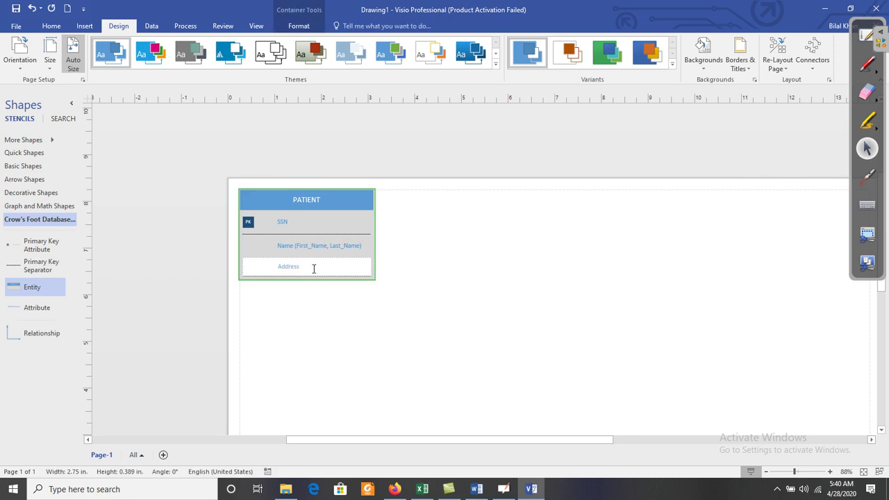
left_click(433, 267)
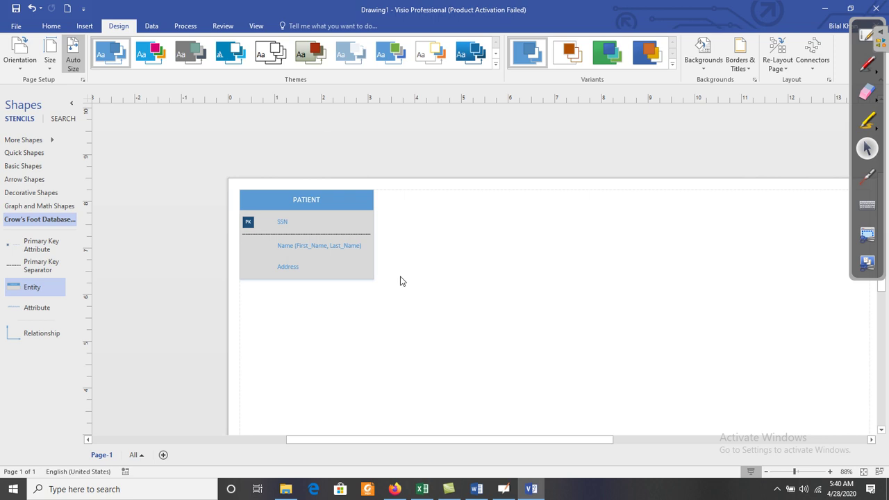
Add an attribute below Address in the Visio PATIENT entity and name it DOB, following the Word case study
left_click(36, 311)
left_click_drag(36, 310, 299, 280)
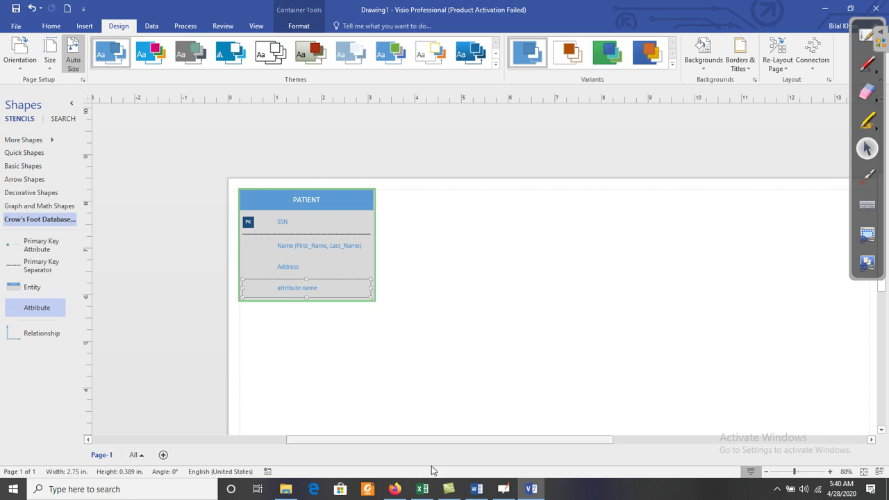
left_click(478, 490)
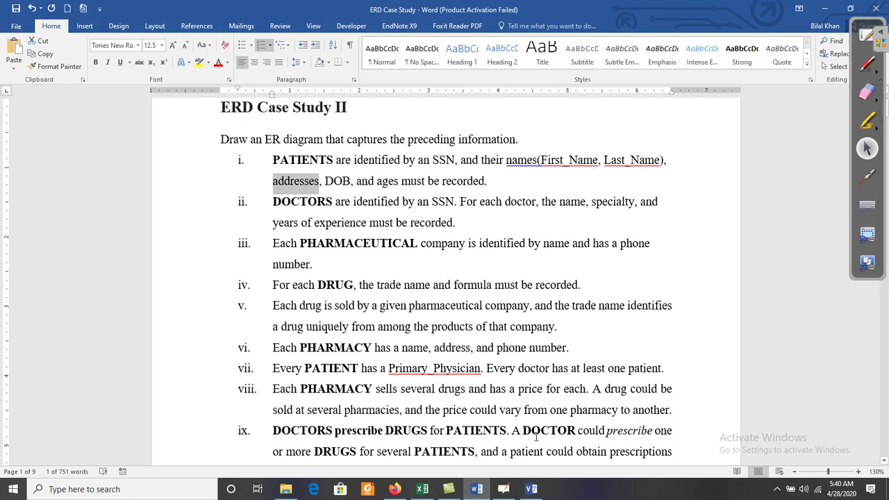
left_click(531, 489)
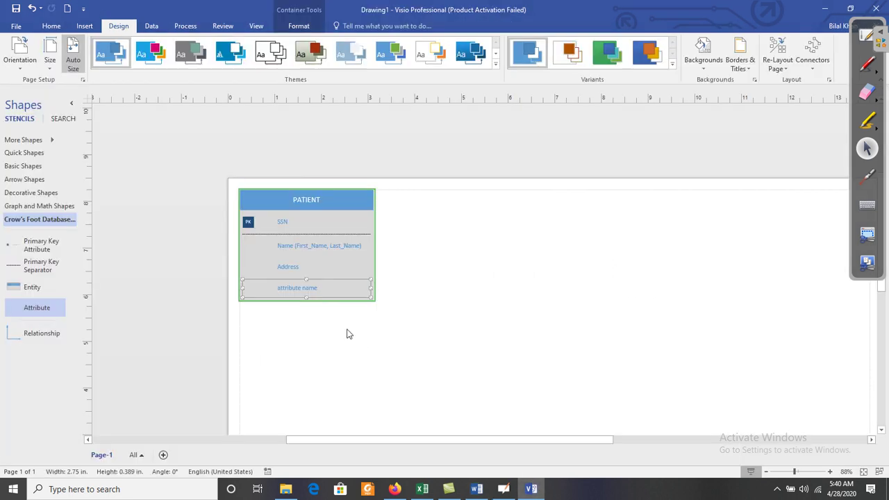
left_click(313, 288)
double_click(309, 288)
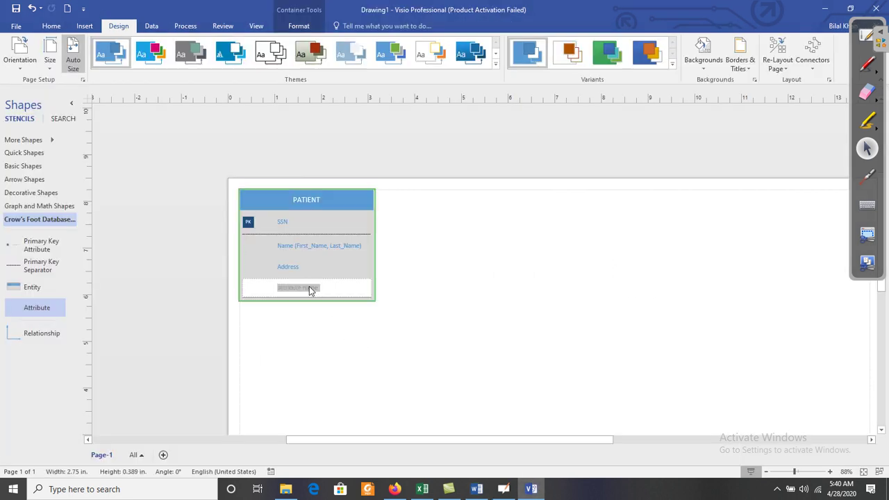
type("DOB")
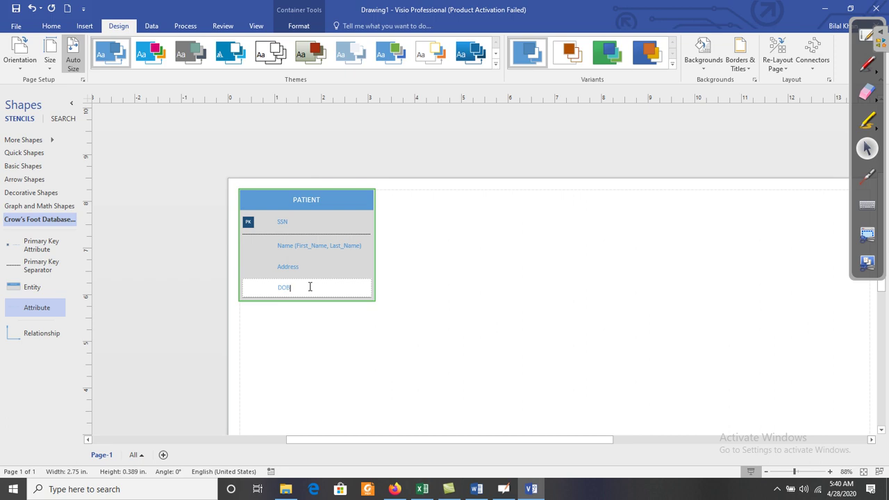
key("Escape")
left_click(425, 298)
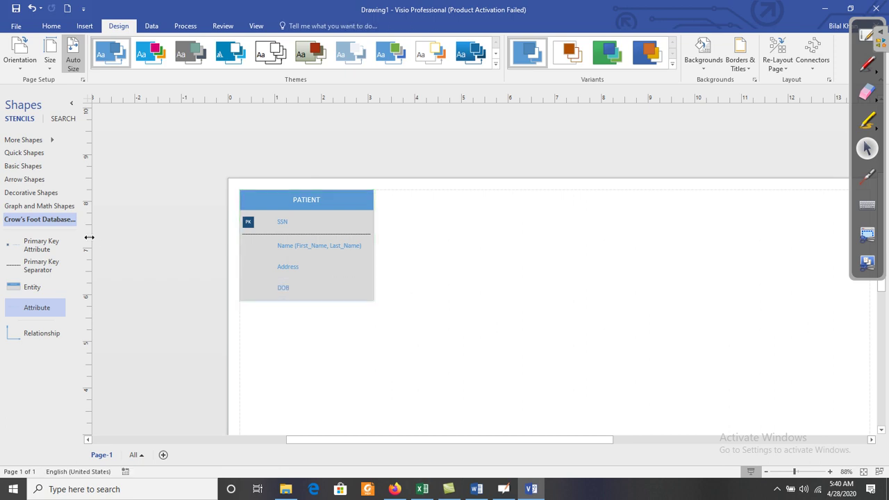
Add an attribute below DOB in the PATIENT entity and name it [Age], in square brackets
left_click_drag(33, 305, 292, 314)
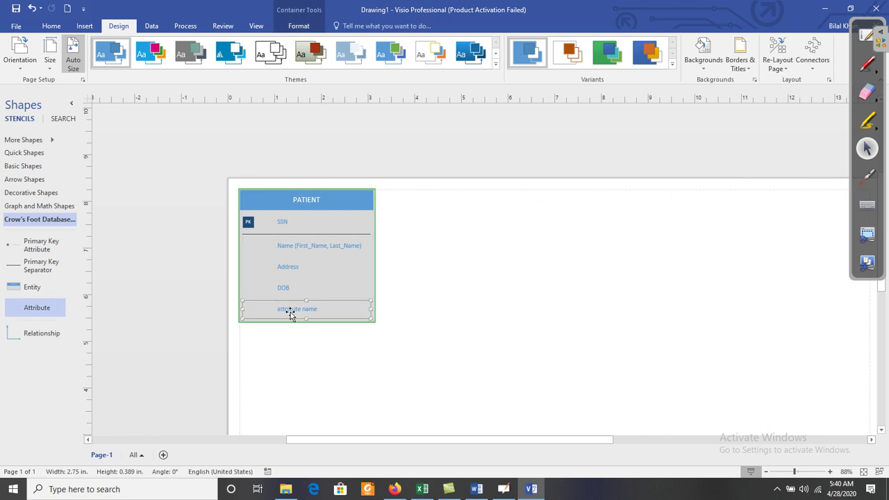
double_click(290, 311)
type("Age")
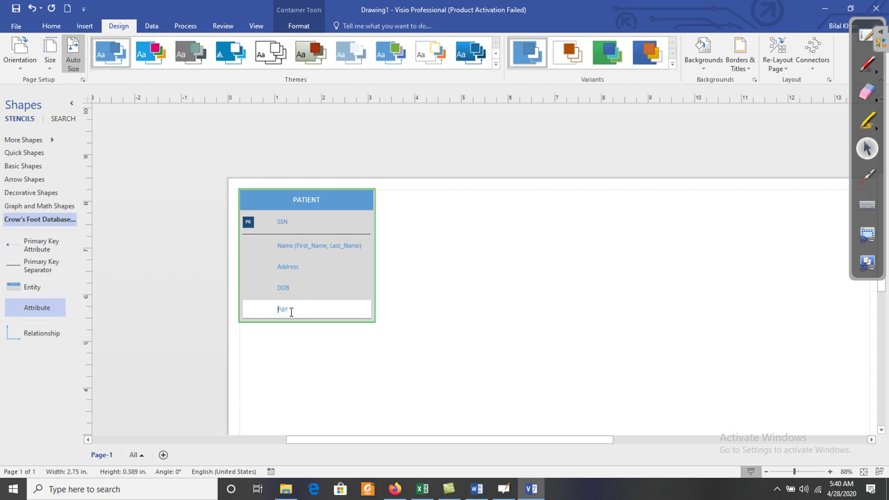
double_click(291, 311)
left_click(501, 284)
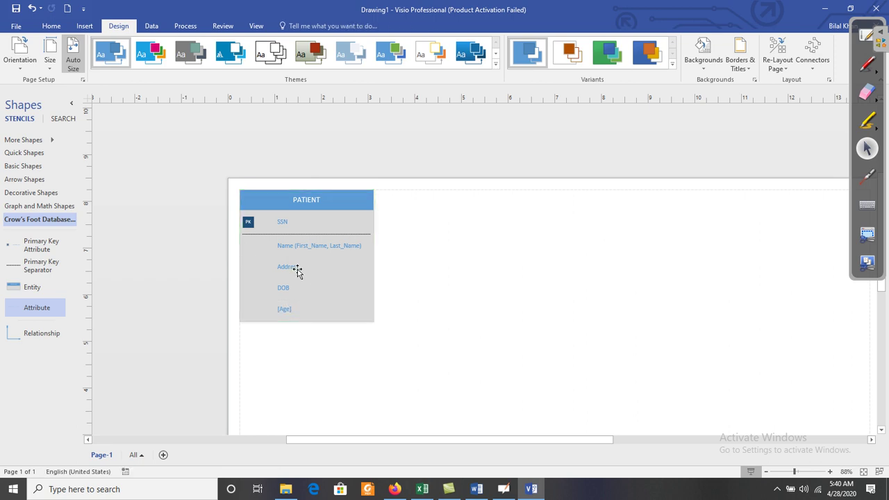
Enclose the PATIENT entity's Address attribute in curly braces as {Address}
double_click(298, 272)
left_click(297, 268)
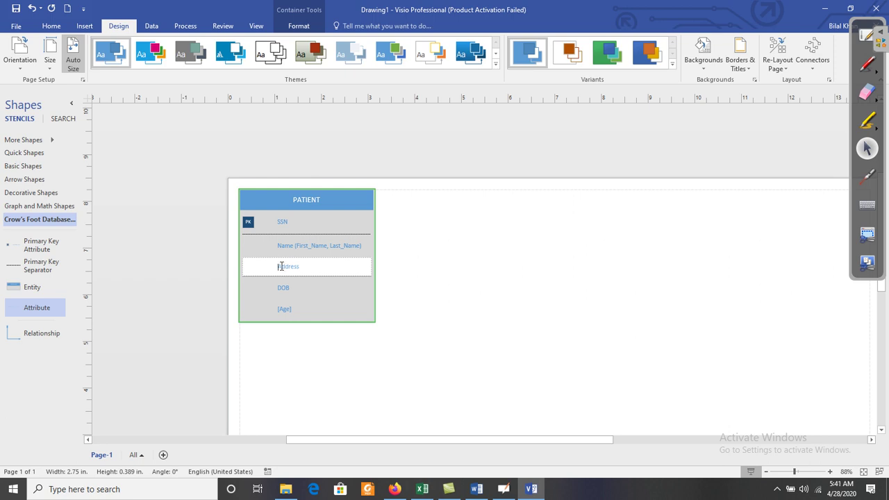
type("(")
left_click(447, 273)
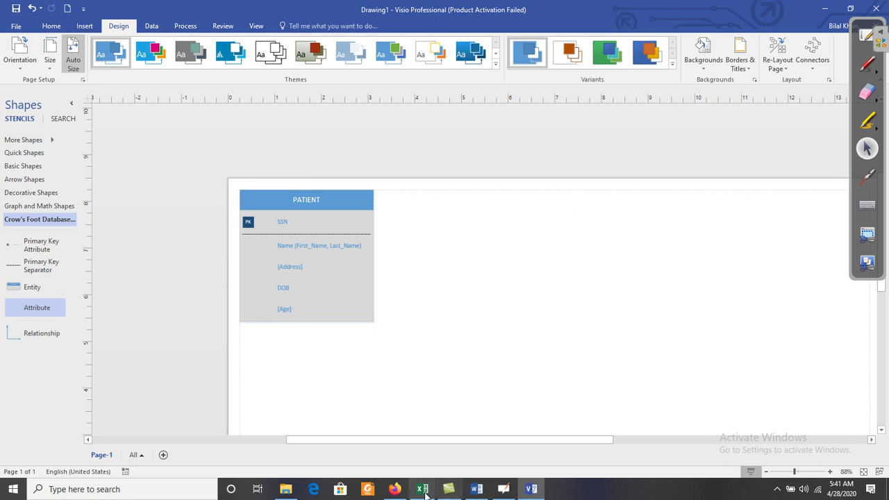
Following the second requirement in the Word case study, place a Visio entity named DOCTOR to the right of PATIENT with primary key attribute SSN
left_click(477, 491)
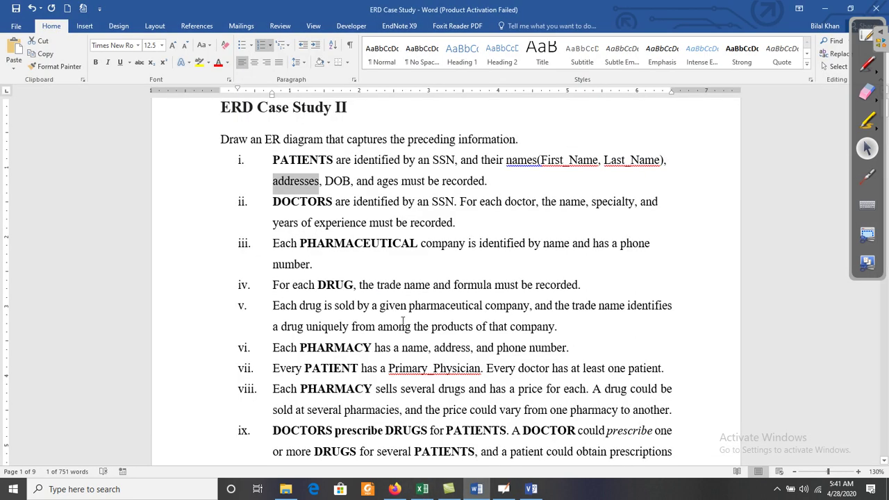
double_click(305, 208)
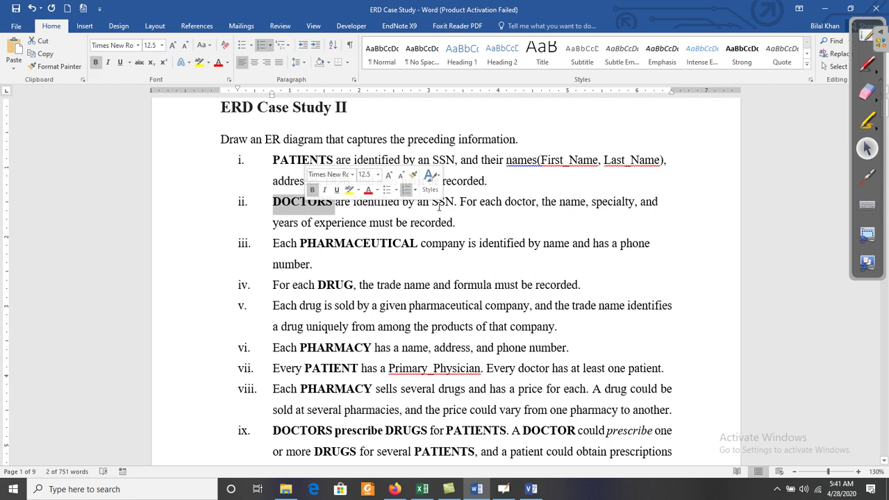
double_click(443, 202)
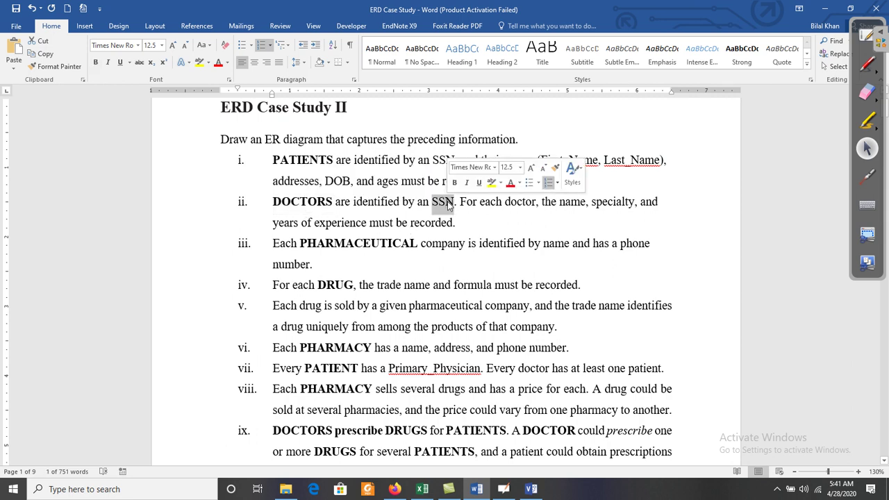
left_click(530, 489)
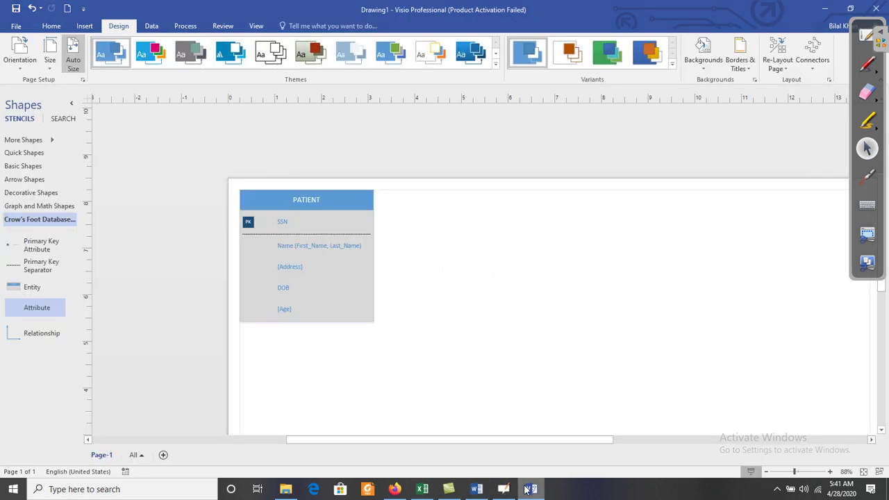
left_click_drag(32, 289, 623, 212)
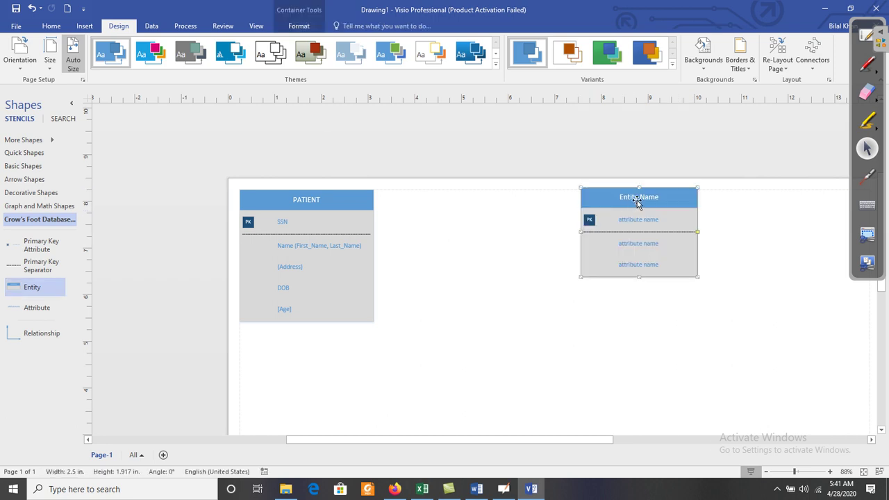
double_click(637, 198)
type("DOCTOR")
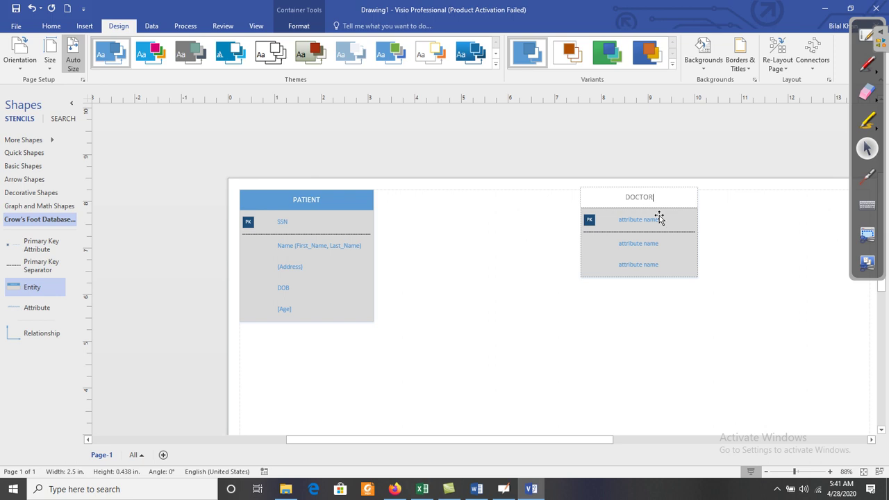
double_click(654, 222)
type("SSN")
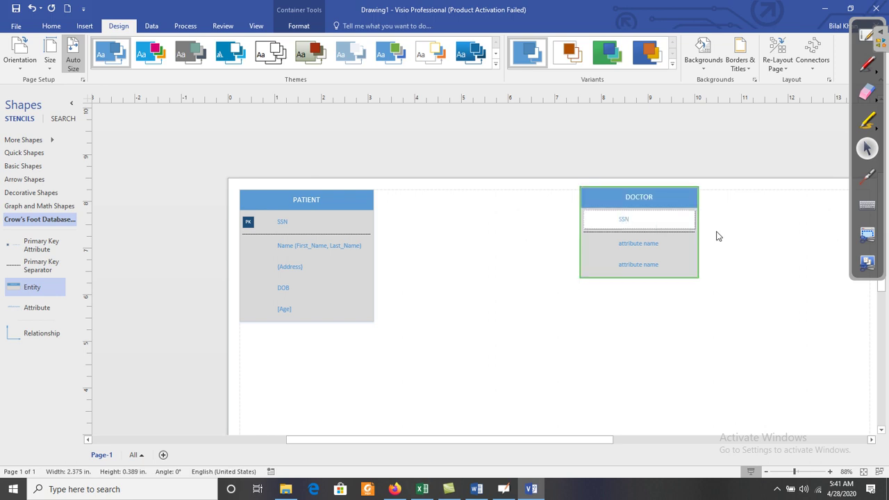
Following the second requirement in the Word case study, name the first non-key attribute of the Visio DOCTOR entity Name
left_click(722, 236)
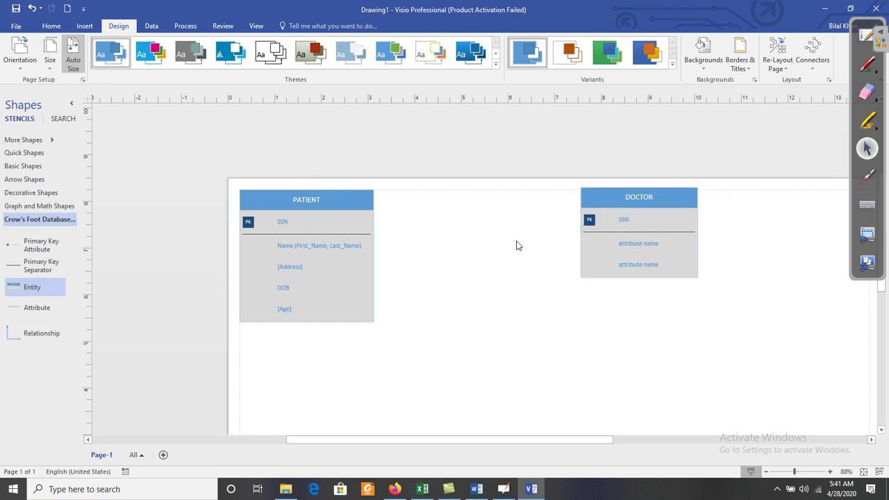
left_click(476, 488)
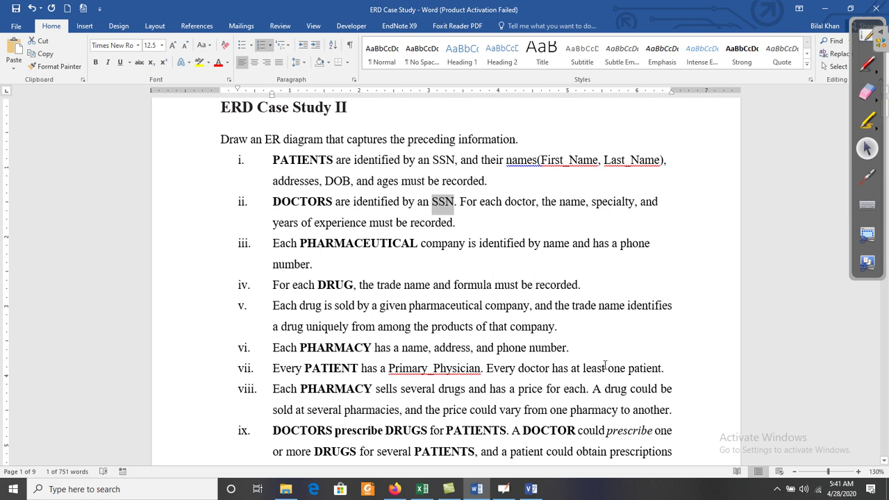
left_click(532, 488)
double_click(628, 244)
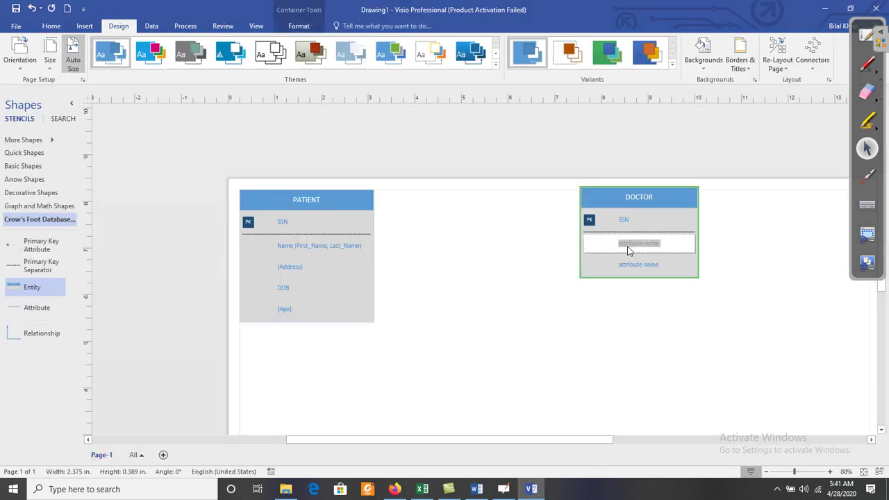
type("Name")
left_click(720, 245)
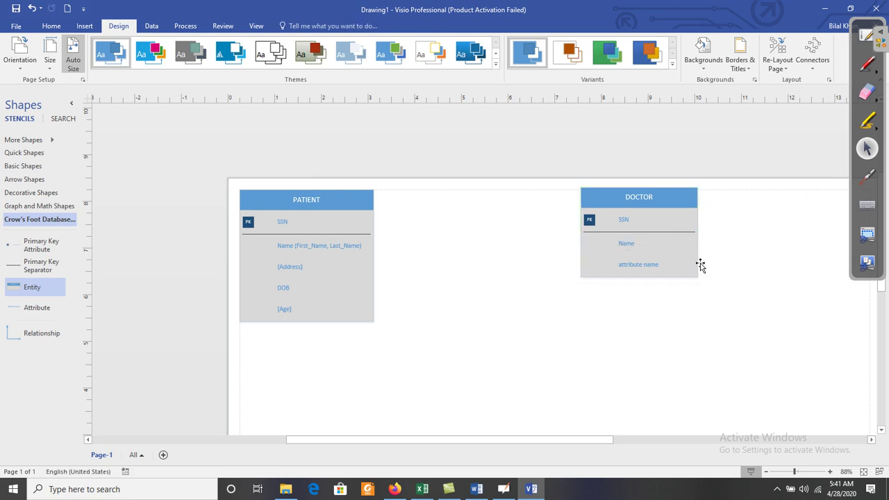
Name the attribute below Name in the DOCTOR entity Speciality, consulting the second requirement in the Word case study
left_click(638, 267)
left_click(638, 267)
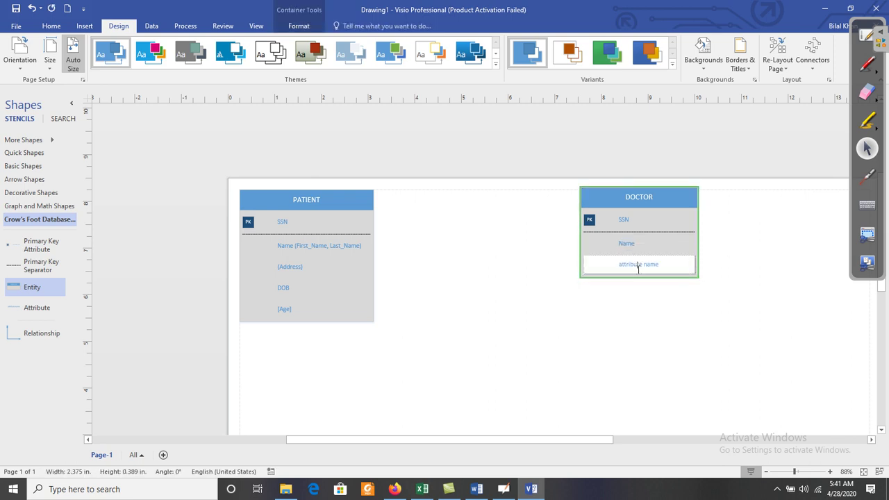
double_click(631, 266)
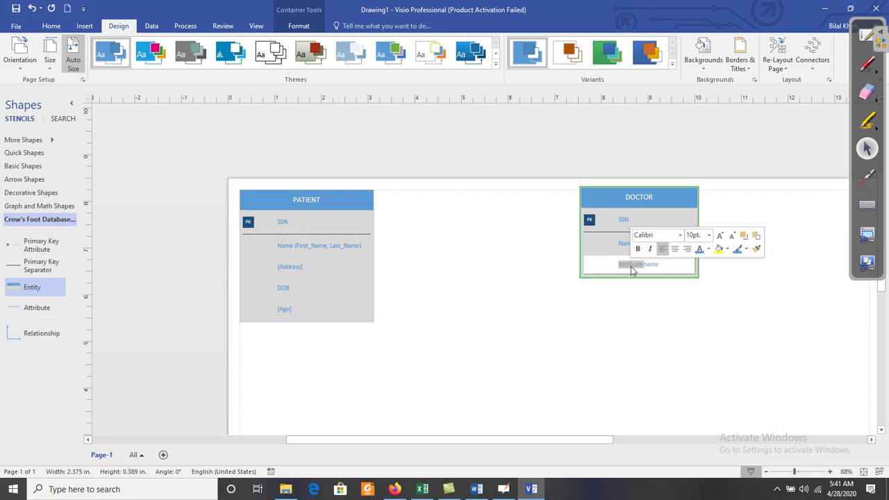
key("BackSpace")
type("Specility")
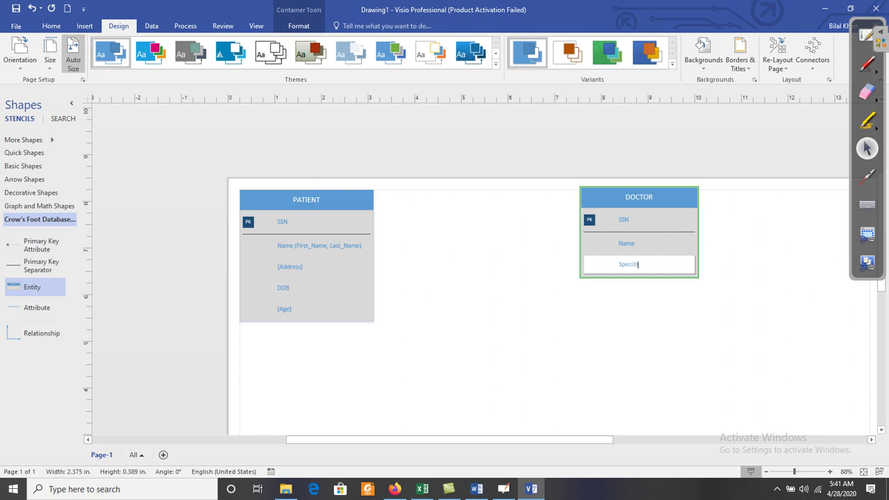
left_click(477, 488)
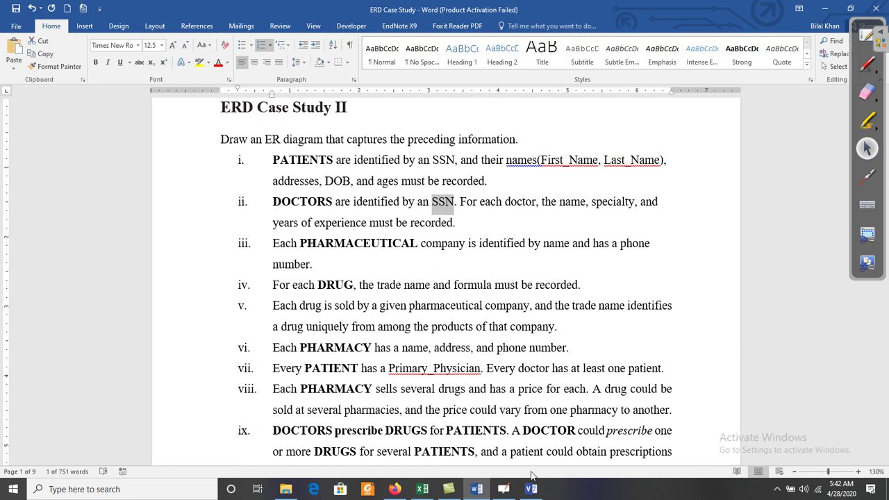
mouse_move(532, 489)
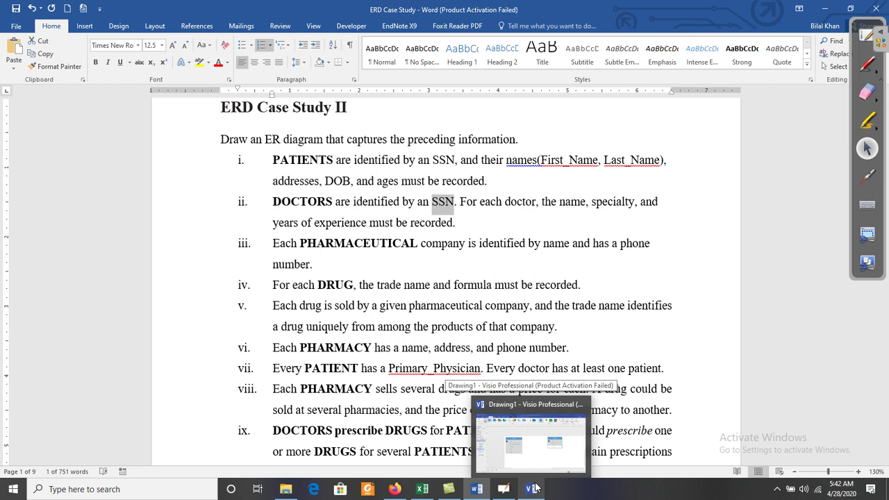
left_click(534, 488)
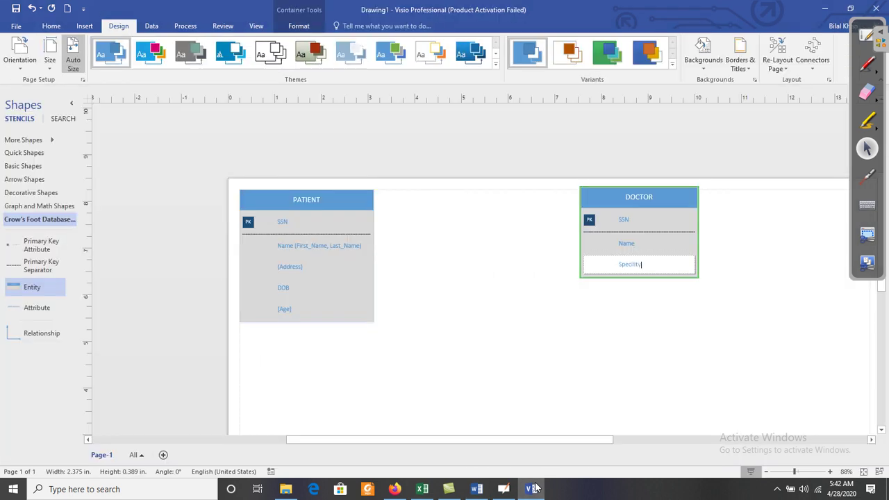
left_click(668, 244)
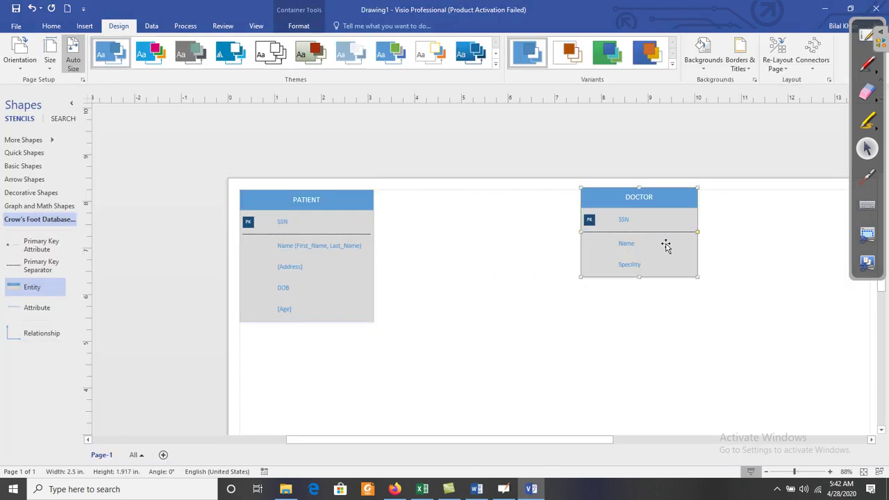
double_click(634, 265)
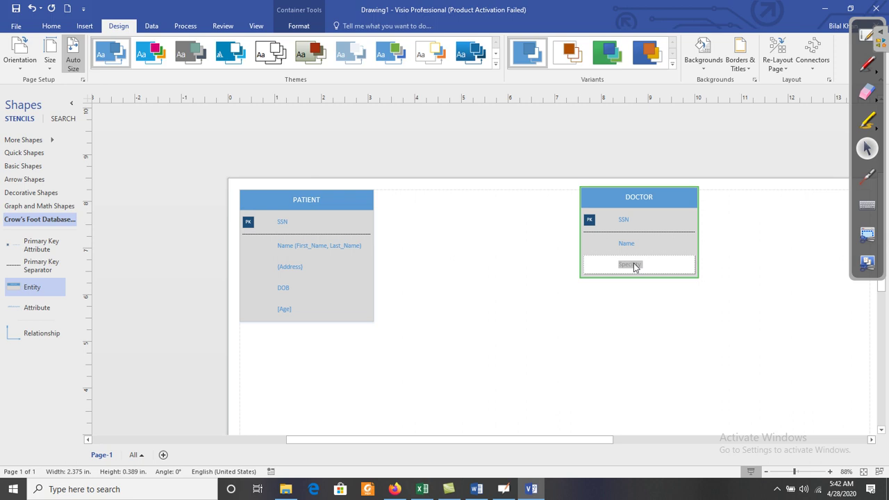
type("Speciality")
left_click(694, 287)
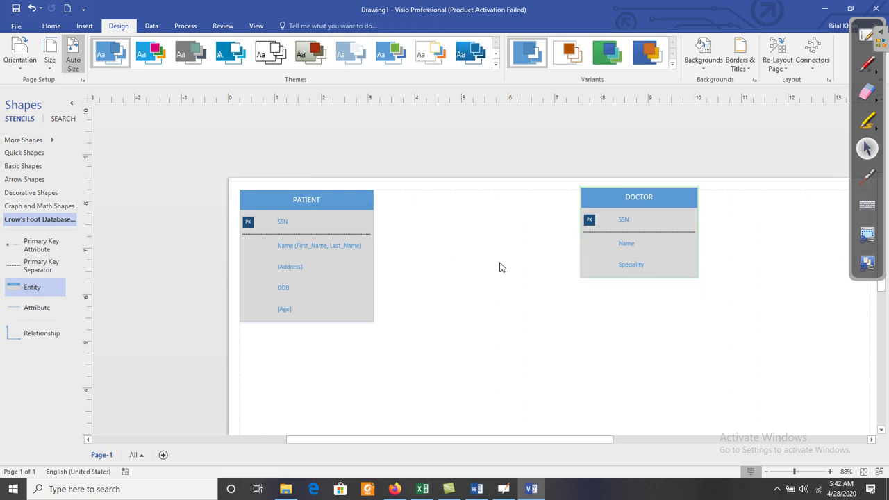
Add an attribute below Speciality in the DOCTOR entity and name it Hire_Date
left_click_drag(34, 312, 635, 276)
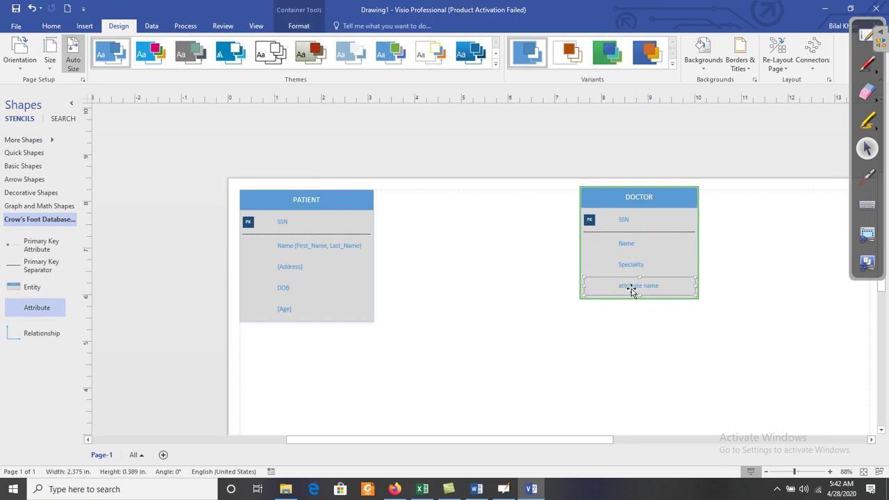
type("Join")
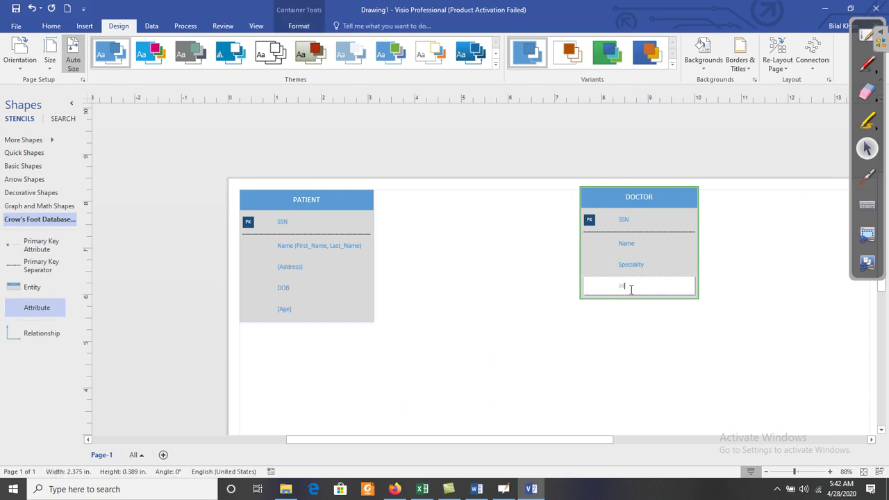
key("BackSpace")
key("BackSpace")
type("Hire_Date")
left_click(748, 305)
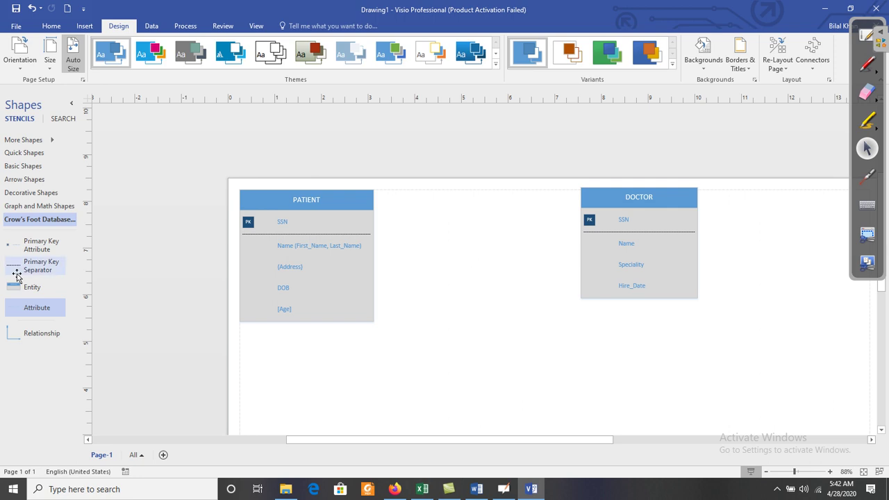
Add an attribute below Hire_Date in the DOCTOR entity and name it [Experienced_Year], in square brackets
left_click_drag(35, 310, 630, 304)
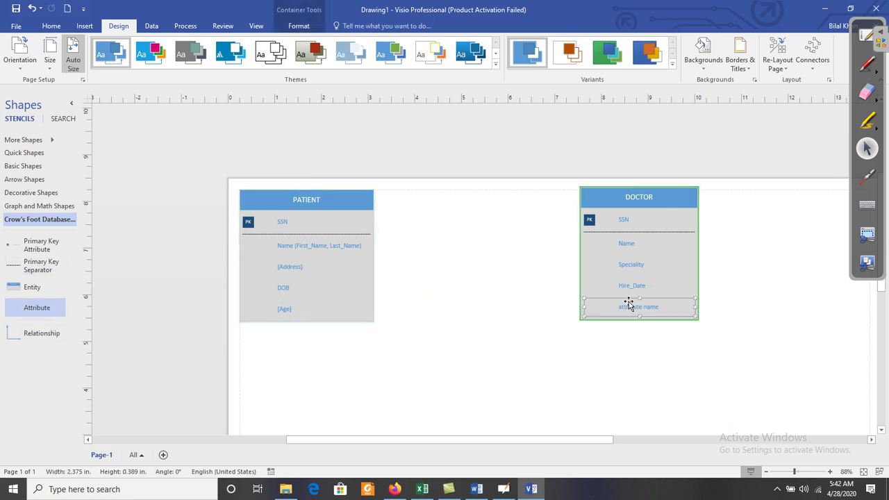
type("E")
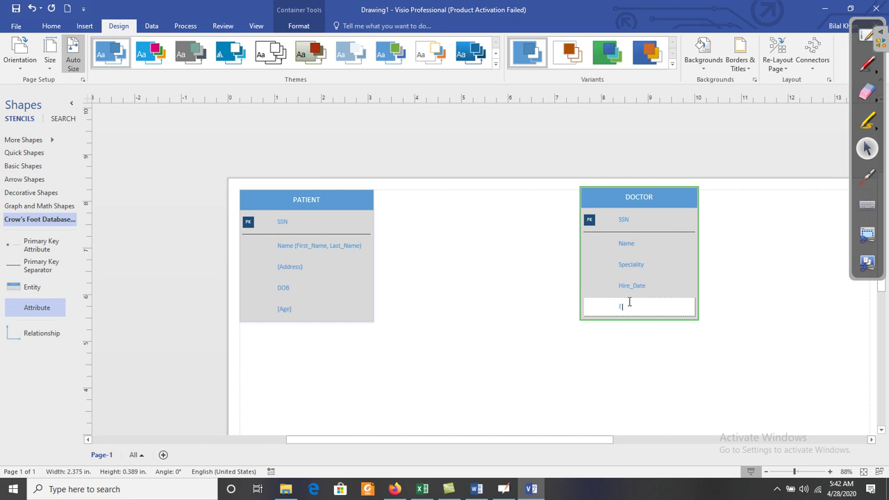
type("xperiences")
type("_Y")
left_click(773, 309)
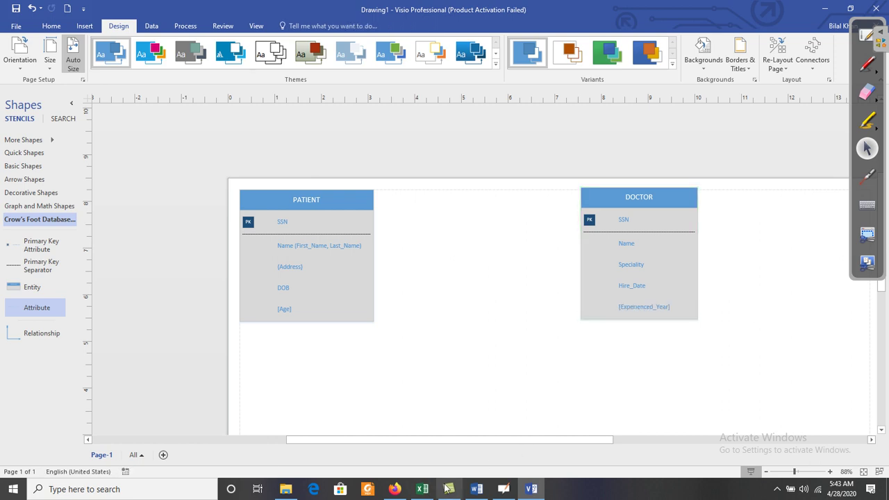
Copy the word PHARMACEUTICAL from the third requirement in the Word case study and return to the Visio drawing
left_click(476, 489)
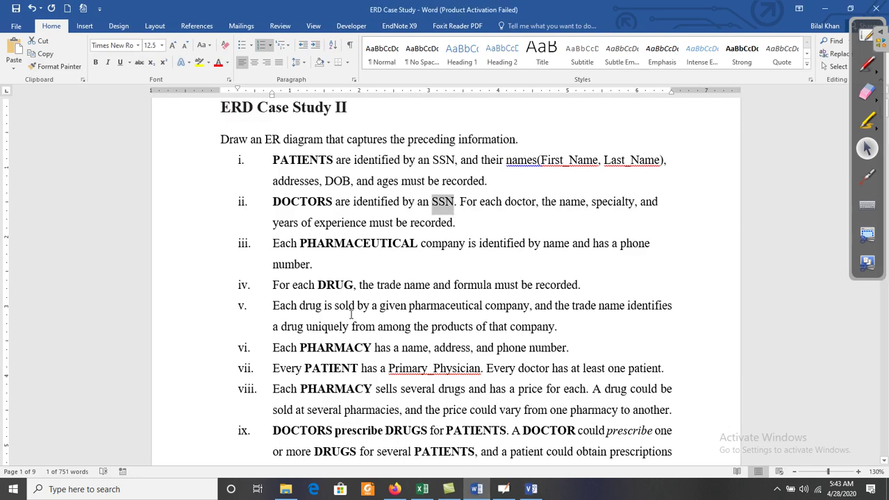
double_click(324, 244)
key("ctrl+c")
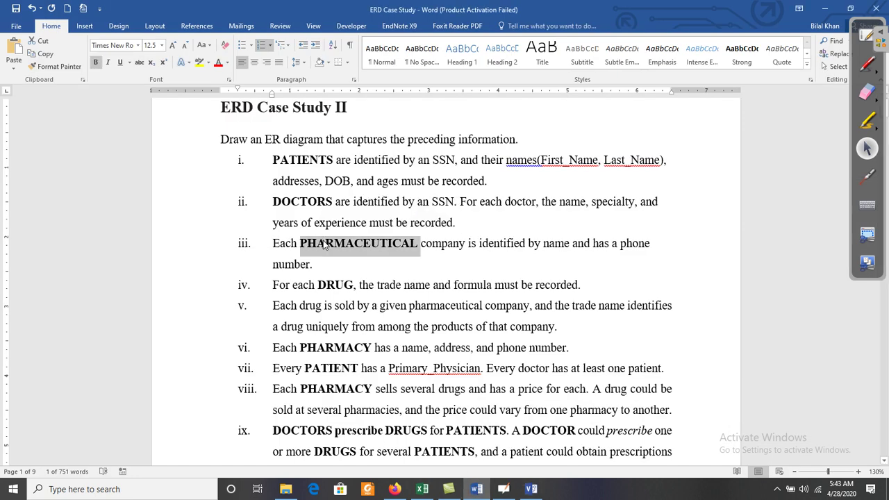
left_click(531, 489)
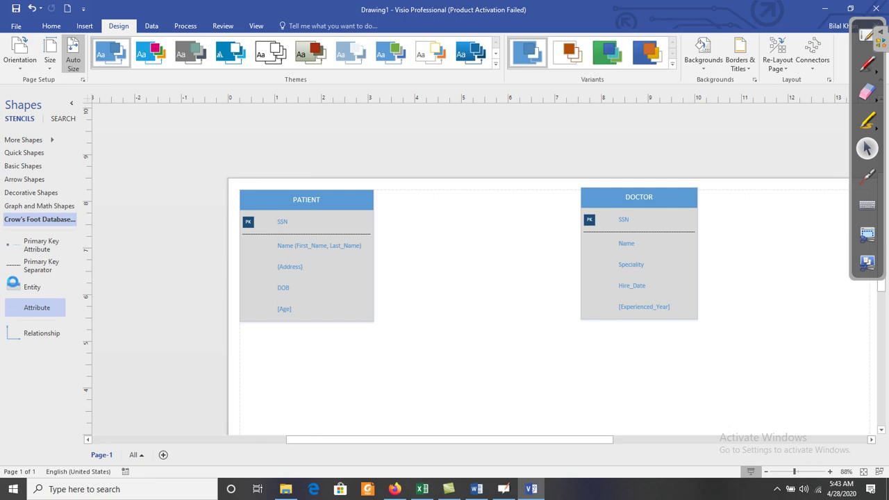
left_click(647, 281)
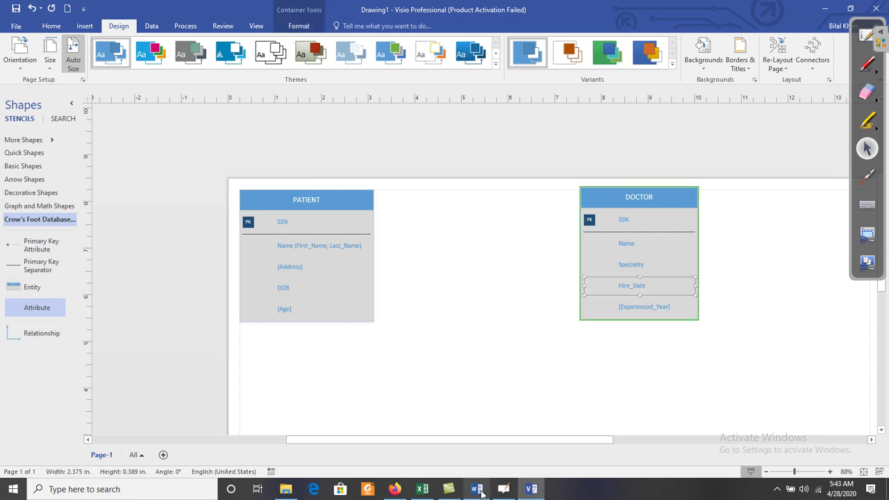
left_click(649, 383)
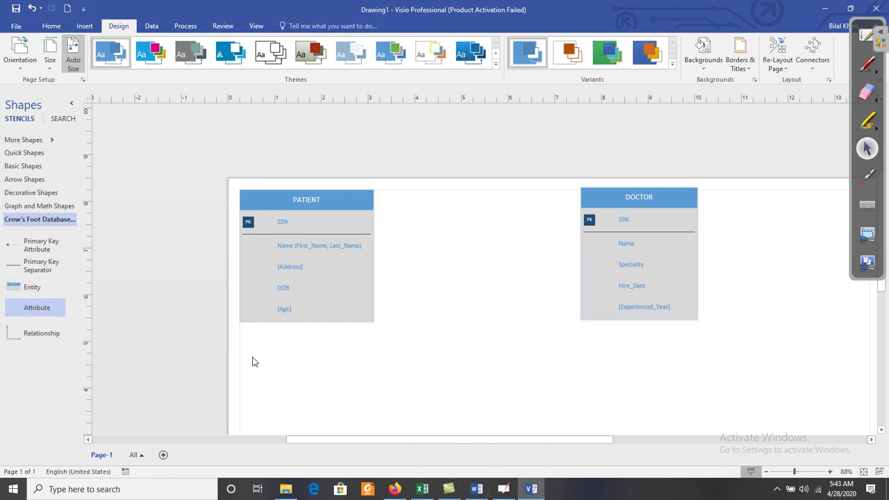
Place a new entity below PATIENT and paste the copied PHARMACEUTICAL text as its name
left_click(25, 291)
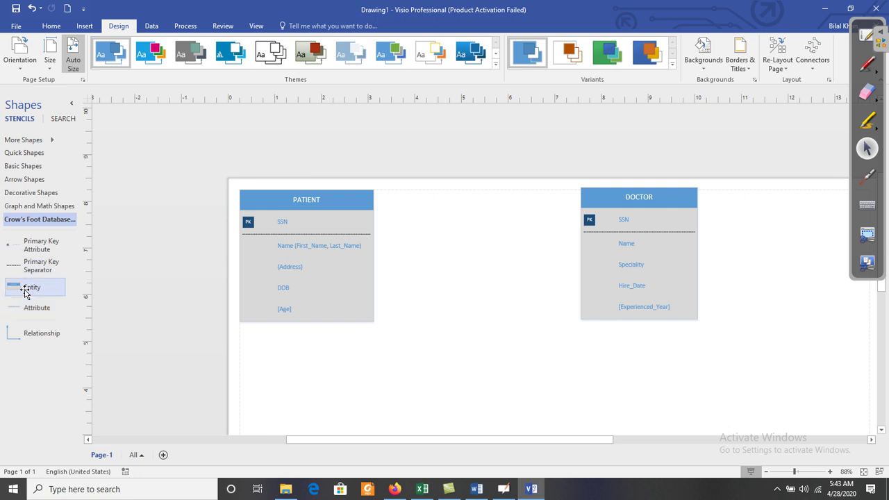
left_click_drag(25, 291, 329, 417)
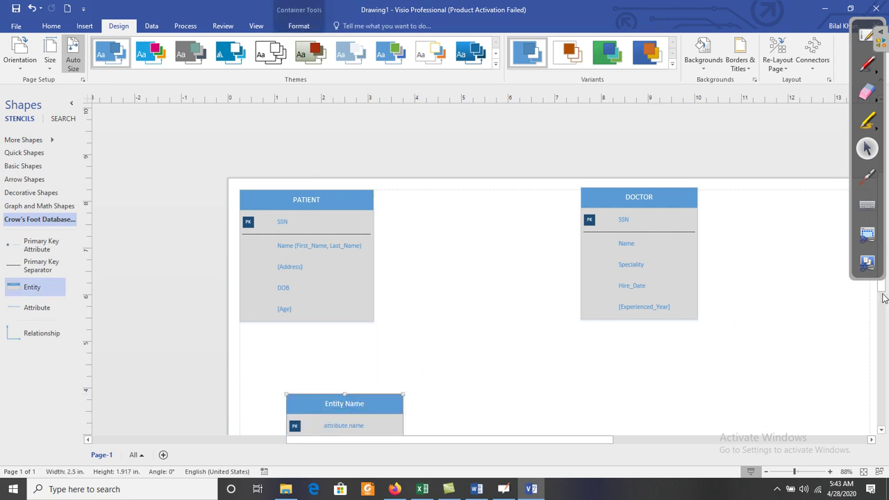
scroll(324, 318, "down", 3)
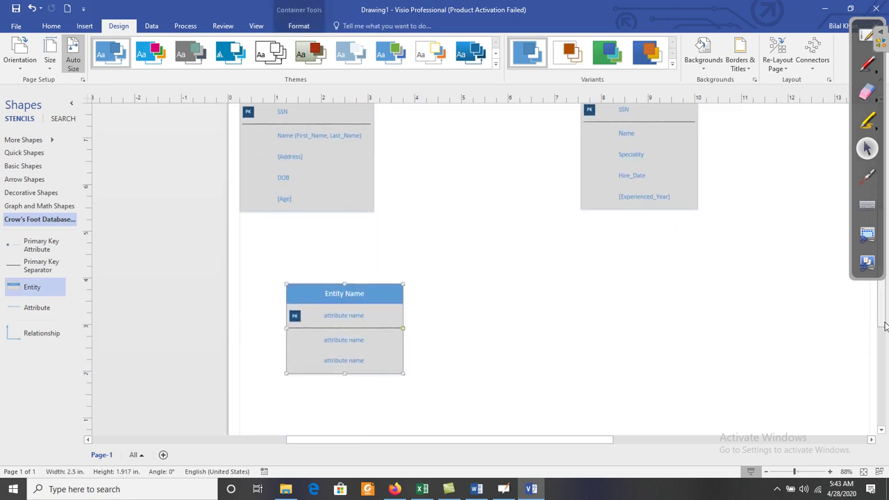
double_click(335, 298)
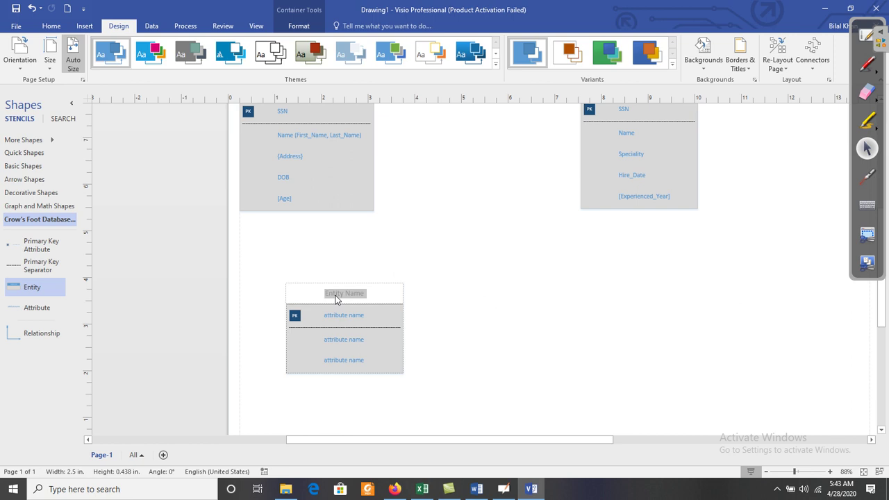
key("ctrl+v")
Apply the PATIENT title's formatting to the PHARMACEUTICAL title with the Format Painter
key("ctrl+a")
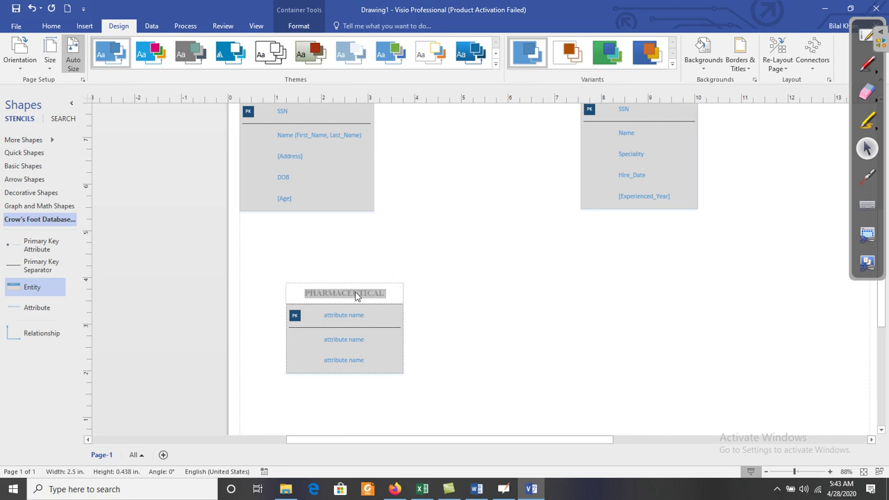
scroll(881, 312, "up", 2)
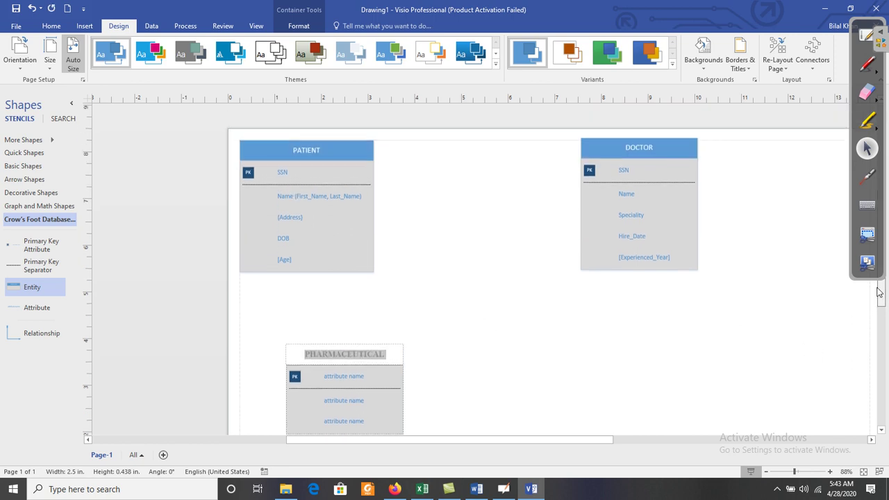
double_click(297, 158)
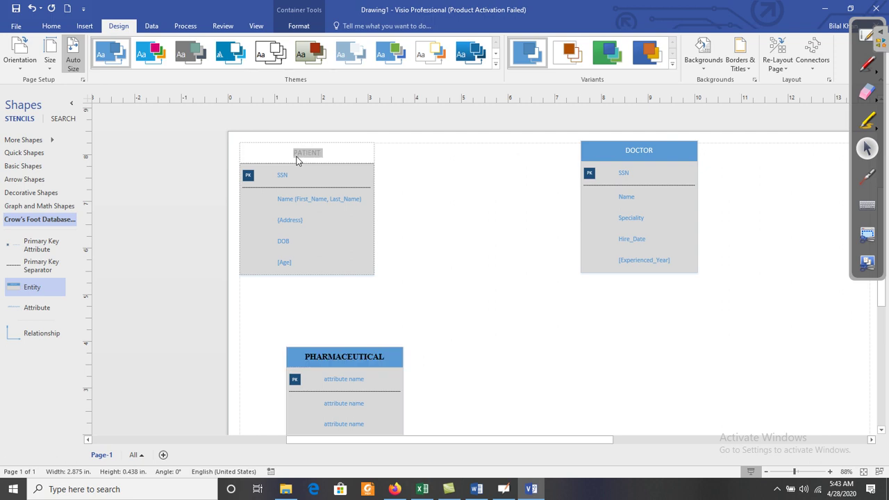
left_click(42, 30)
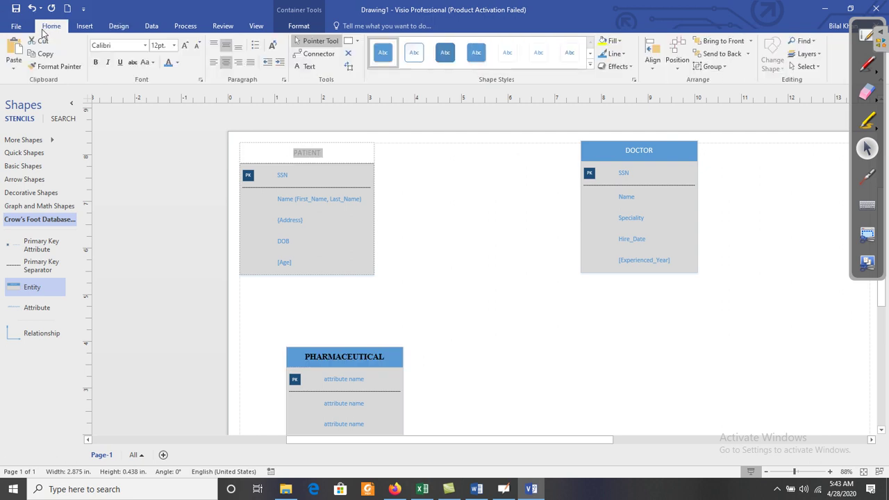
left_click(56, 66)
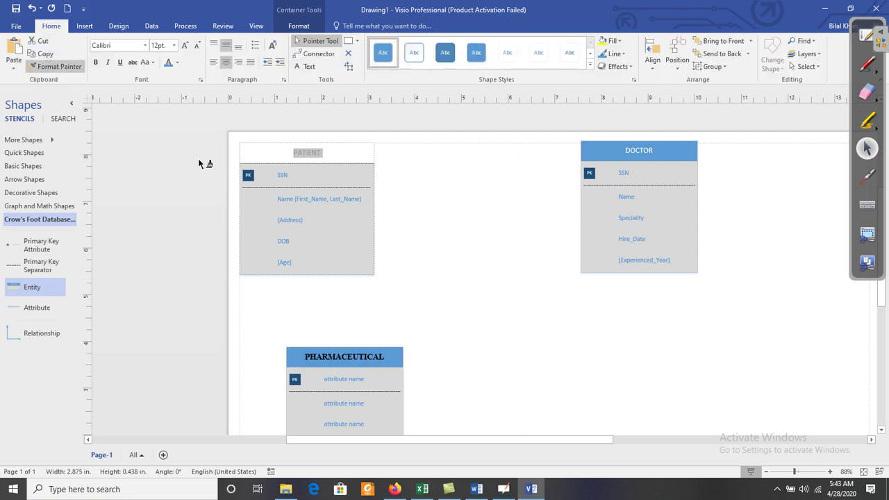
left_click(338, 355)
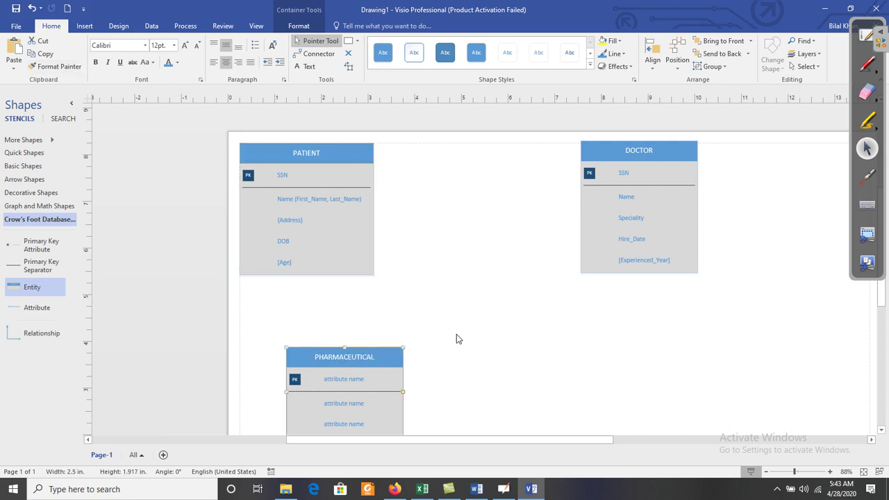
Check the PHARMACEUTICAL requirement in Word, then name that Visio entity's primary key Name and its first regular attribute Phone
left_click(476, 489)
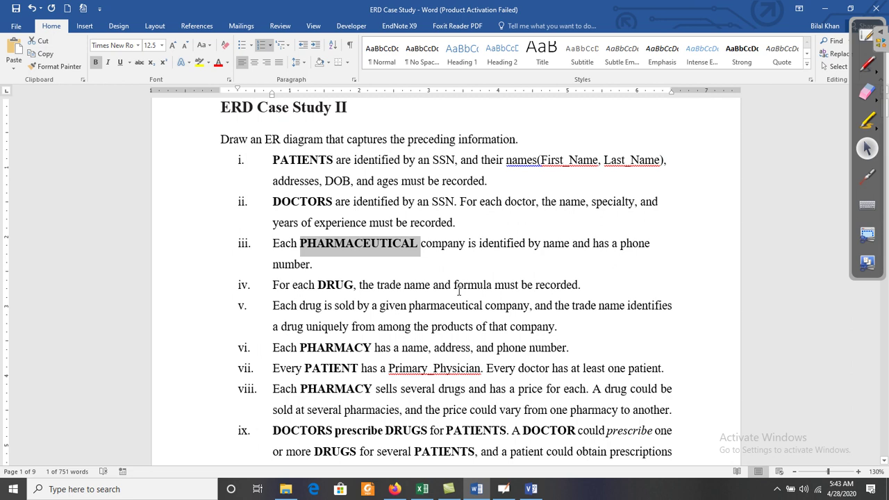
double_click(553, 244)
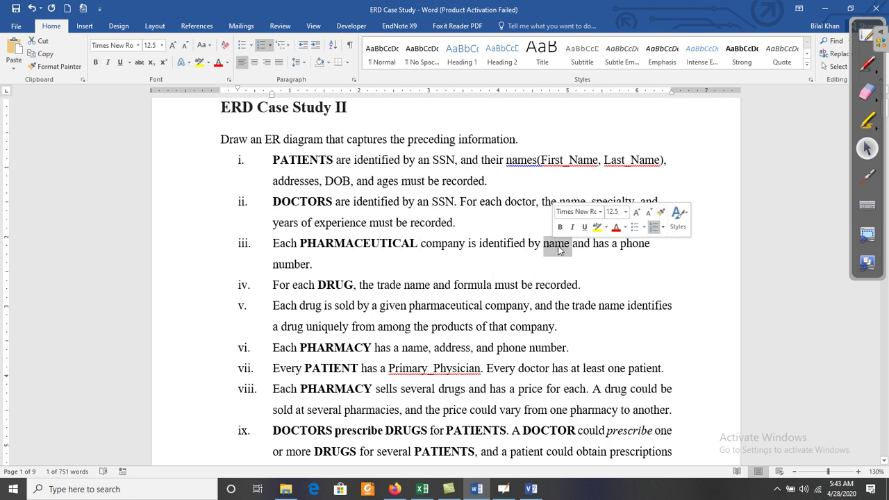
left_click(532, 489)
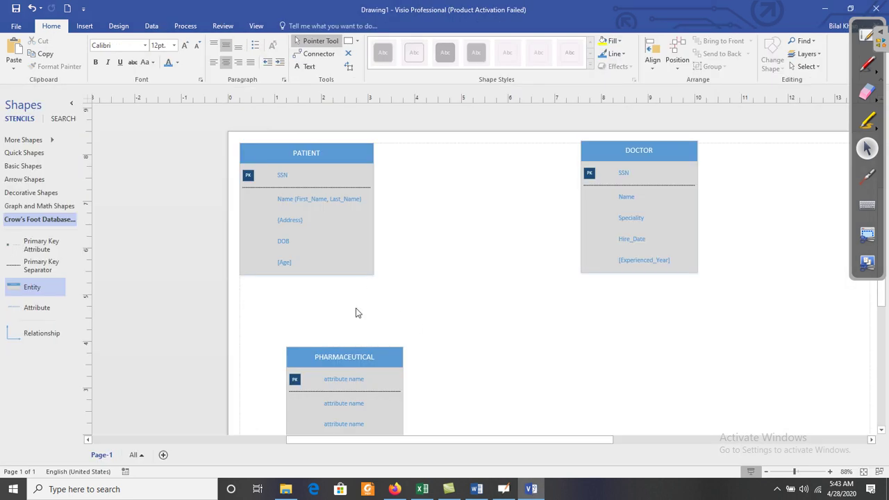
double_click(333, 383)
type("N")
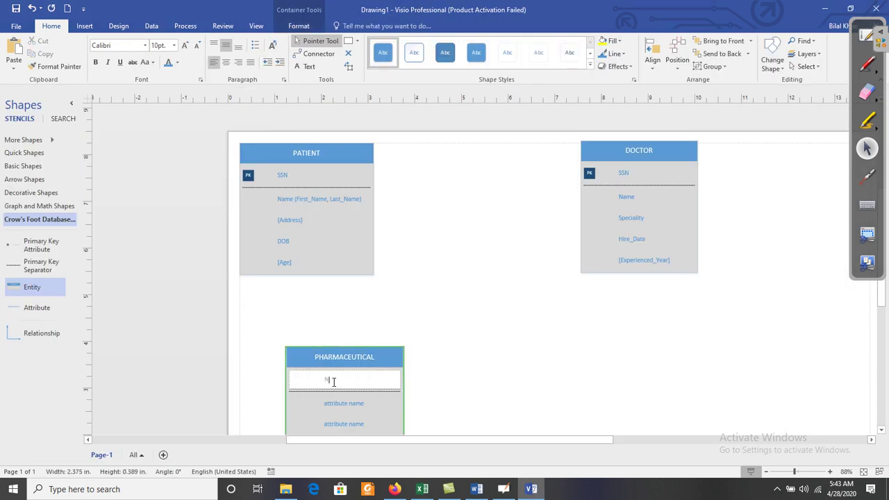
double_click(337, 403)
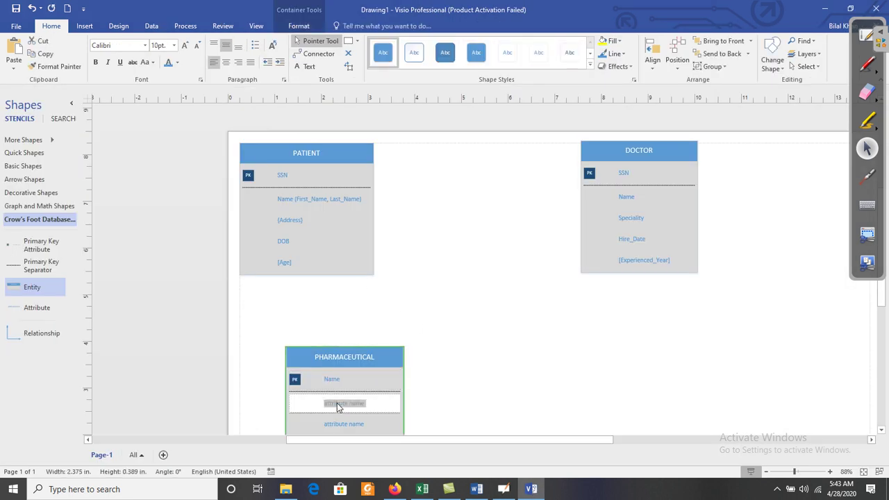
type("Phone")
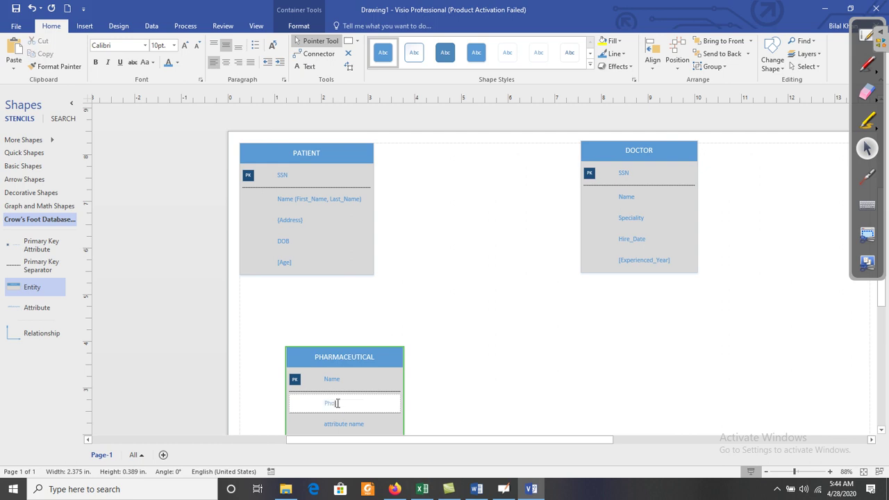
Check the fourth requirement in the Word case study and name the new Visio entity below DOCTOR as DRUG
left_click(476, 490)
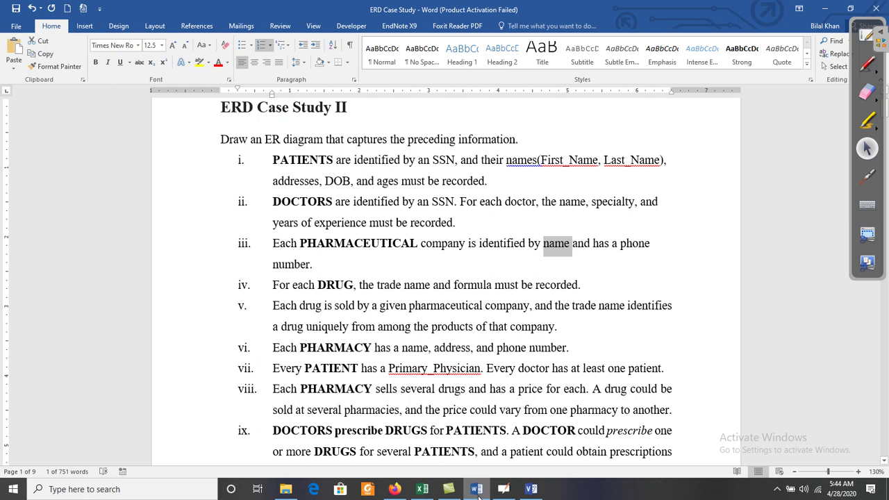
left_click(420, 304)
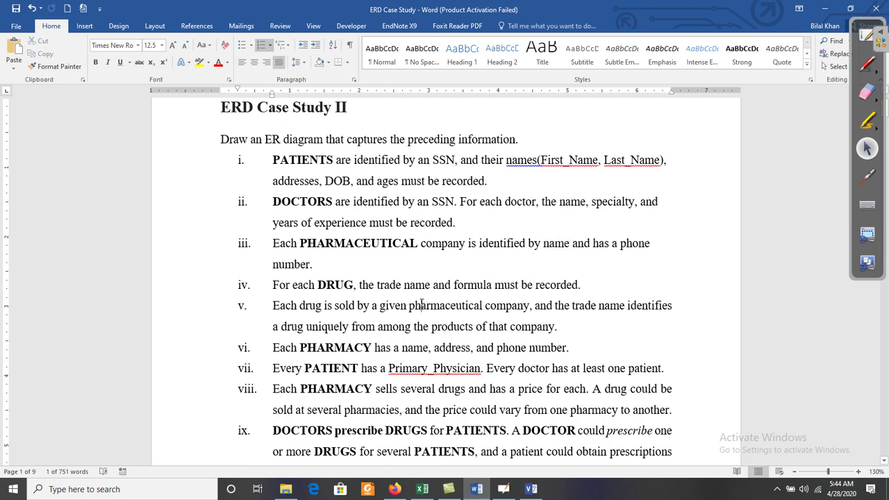
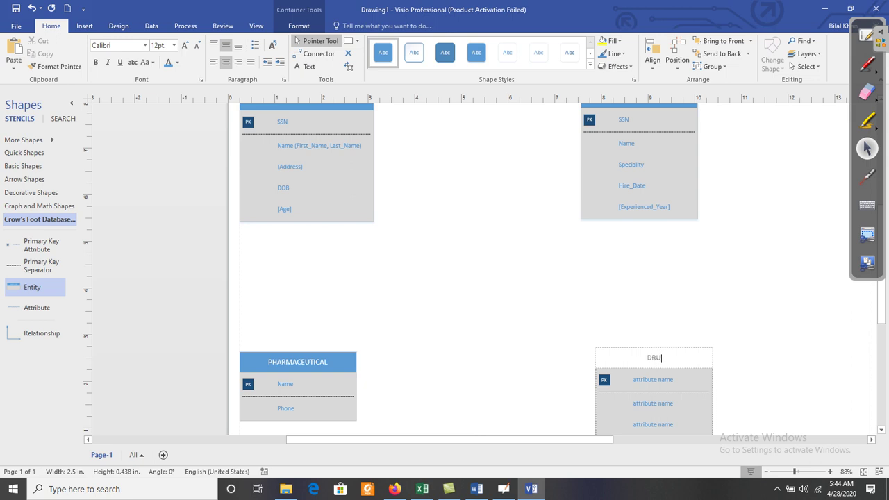
left_click(650, 308)
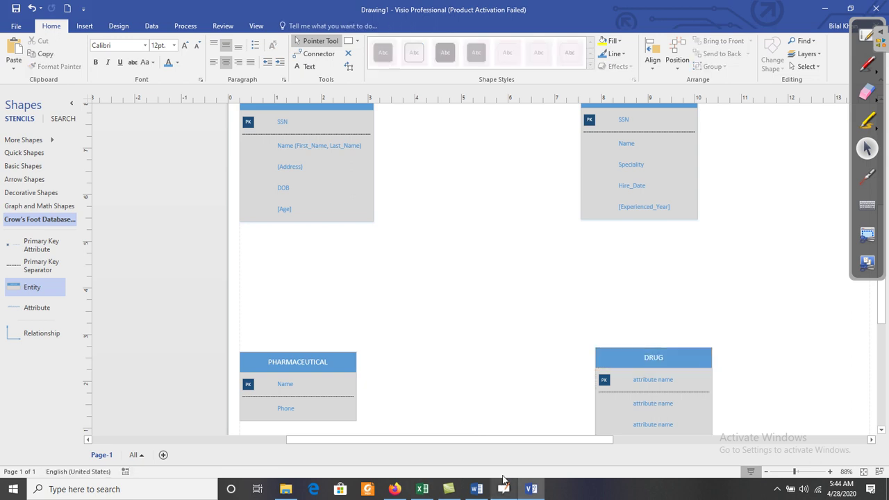
Look up the DRUG attributes in the Word case study and name the primary key of Visio's DRUG entity Trade_Name
mouse_move(430, 492)
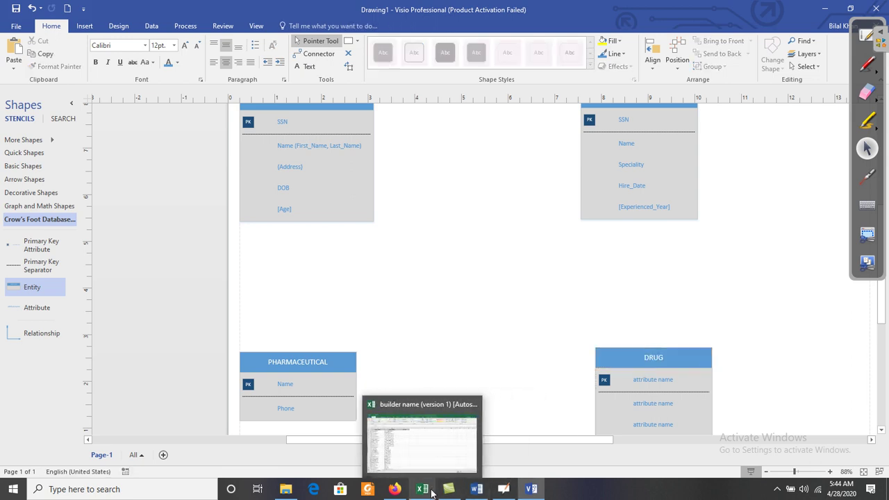
left_click(476, 489)
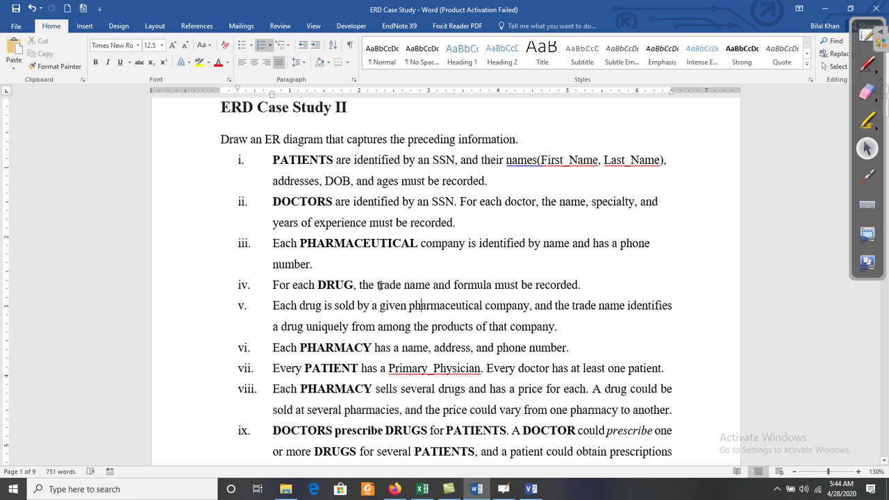
left_click_drag(399, 284, 410, 286)
left_click(410, 286)
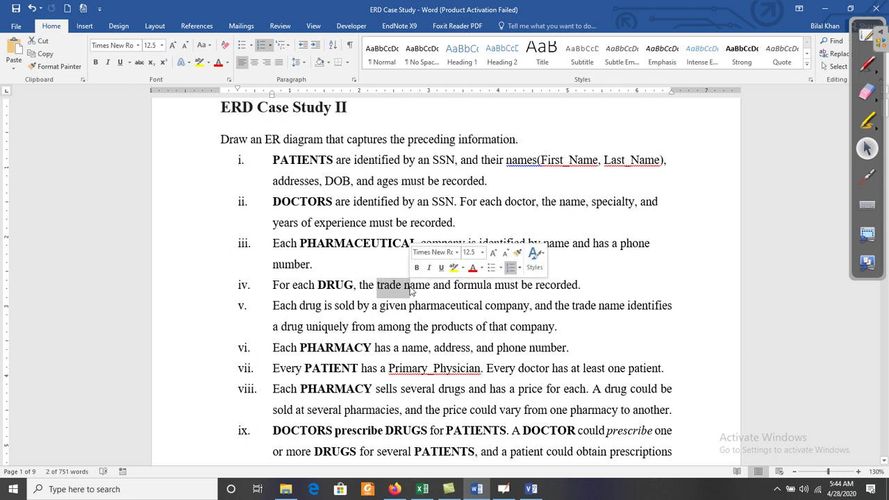
left_click(531, 488)
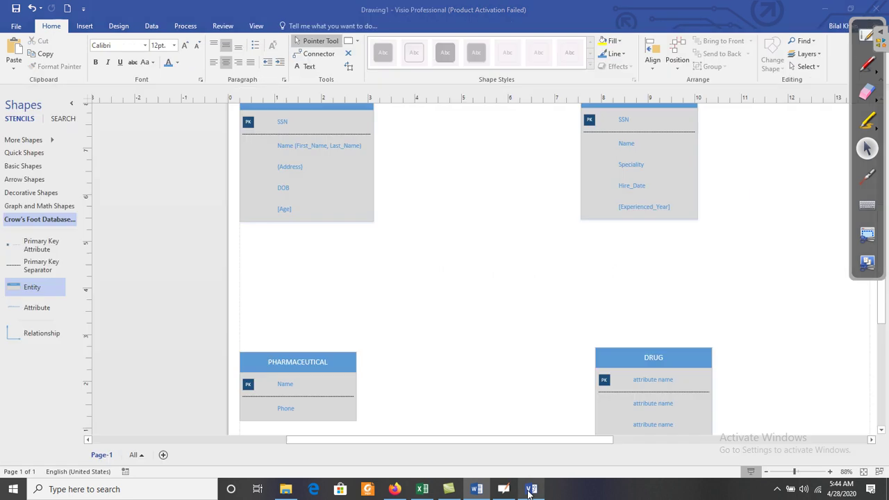
double_click(639, 380)
type("Trade_N")
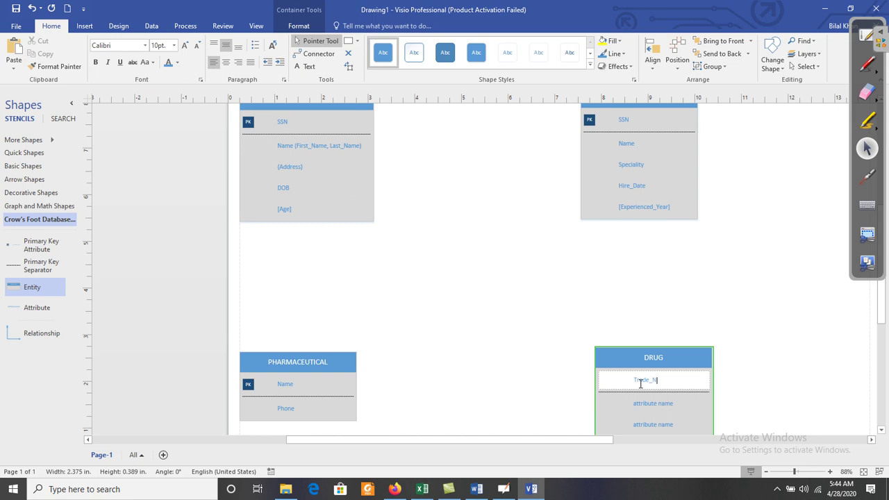
type("AME")
key("BackSpace")
key("BackSpace")
key("BackSpace")
type("ame")
Recheck the DRUG requirement in Word and name the attribute below Trade_Name in the Visio entity Formula
left_click(476, 489)
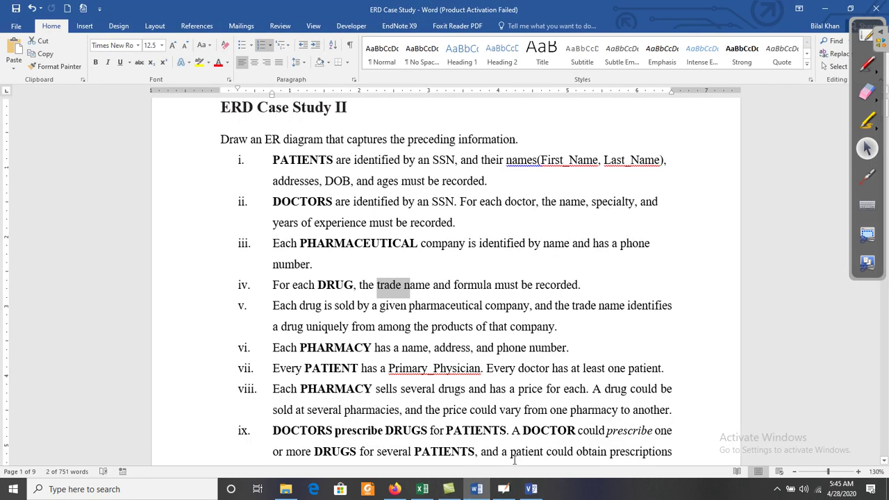
left_click(531, 489)
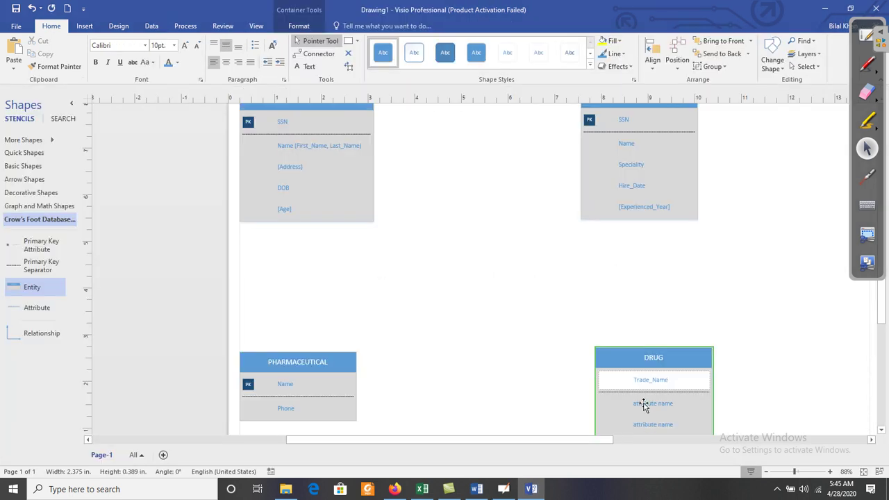
double_click(644, 405)
type("Form")
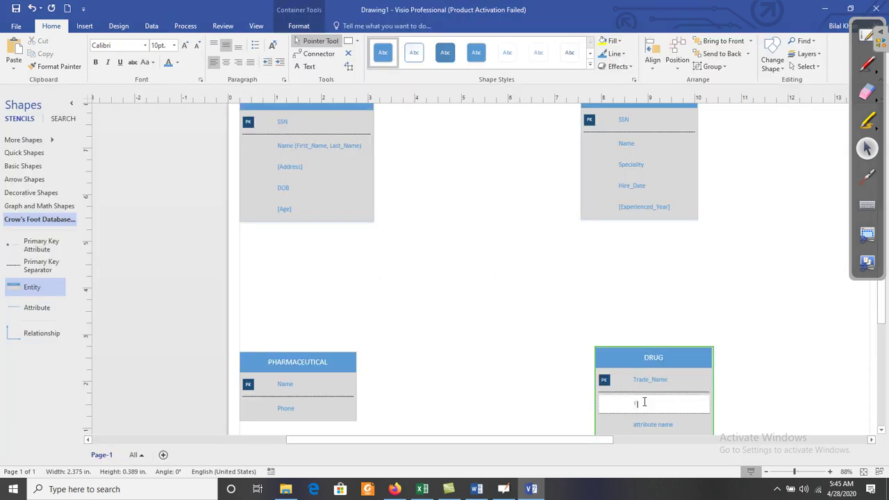
type("ula")
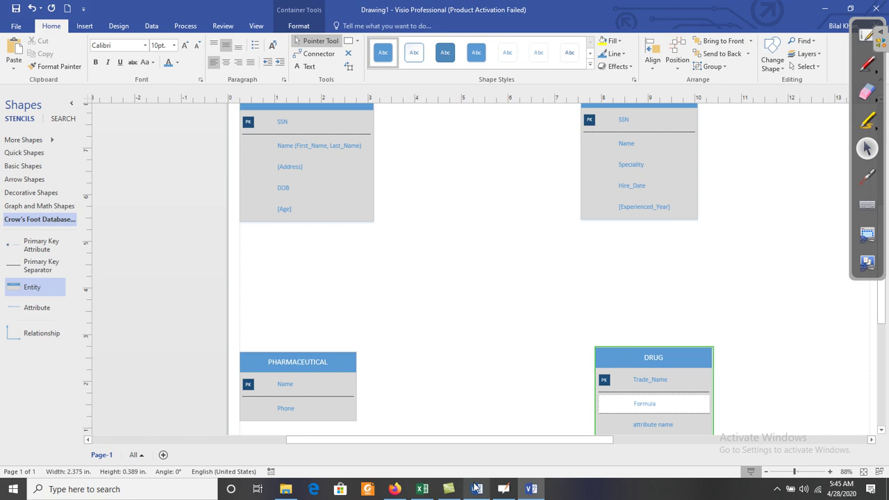
Delete the unused placeholder attribute below Formula in the DRUG entity
left_click(627, 427)
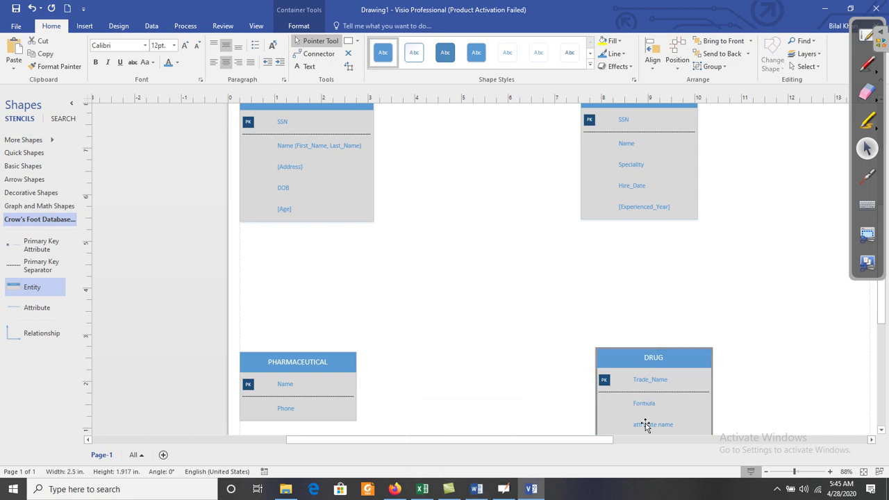
left_click(651, 427)
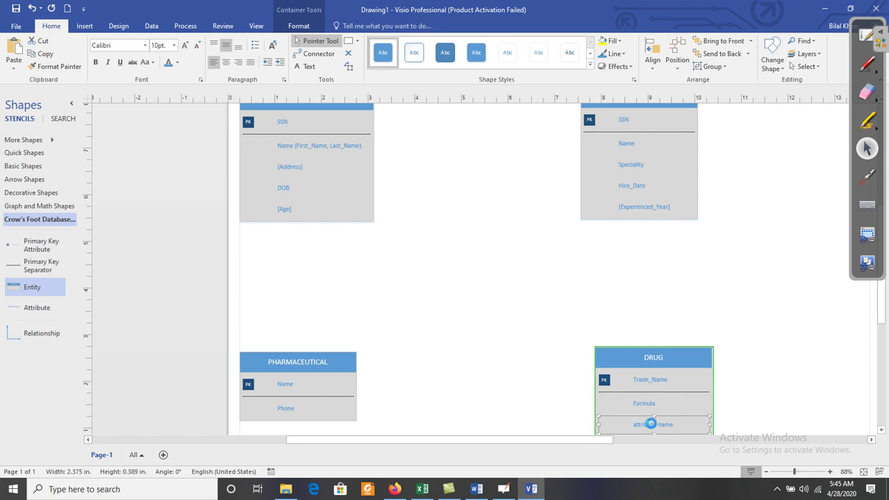
key("Delete")
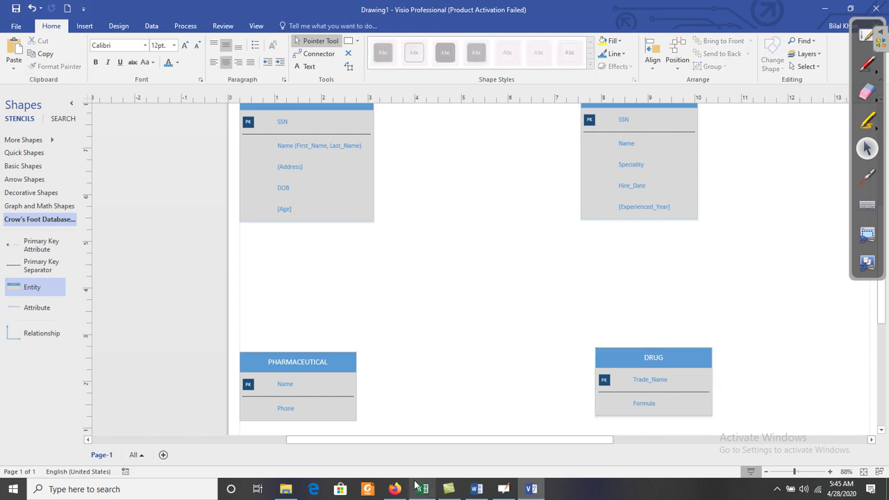
Check the PHARMACY requirement in Word, then move Visio's PHARMACEUTICAL entity to the page's lower edge, just below and left of DRUG
left_click(476, 489)
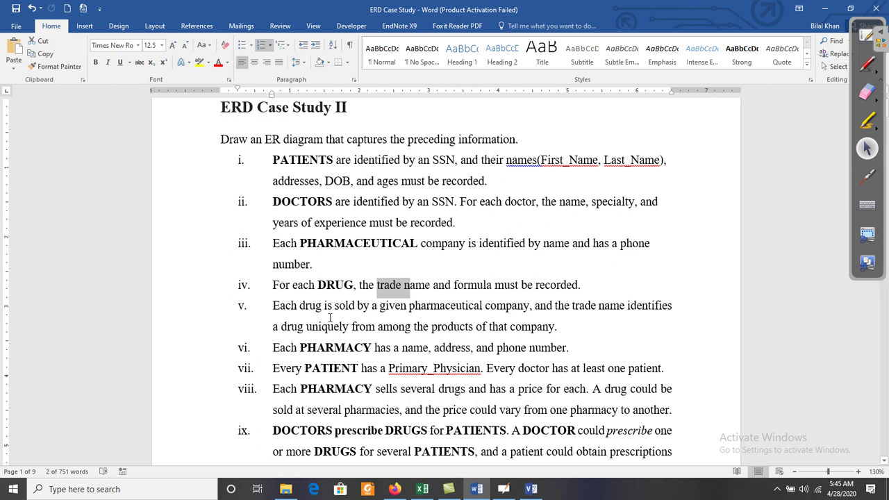
left_click(531, 489)
left_click_drag(323, 360, 582, 408)
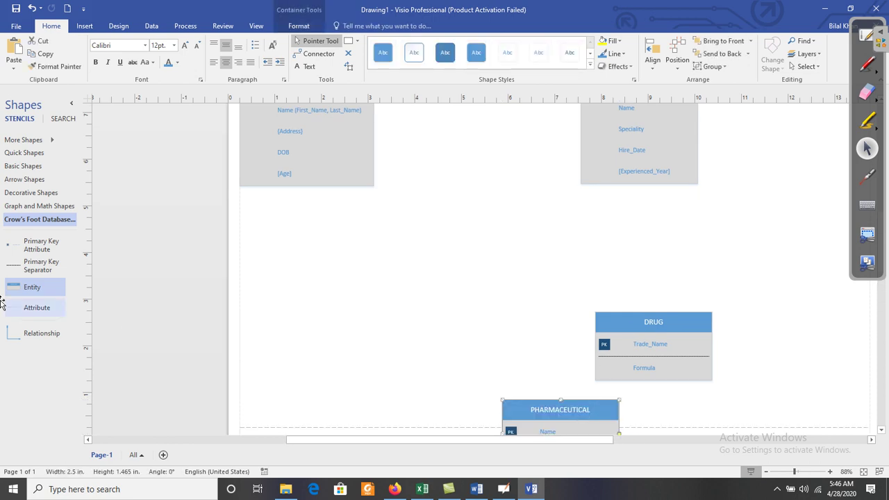
Place a new entity below PATIENT and name it PHARMACY
left_click_drag(24, 288, 283, 294)
double_click(283, 286)
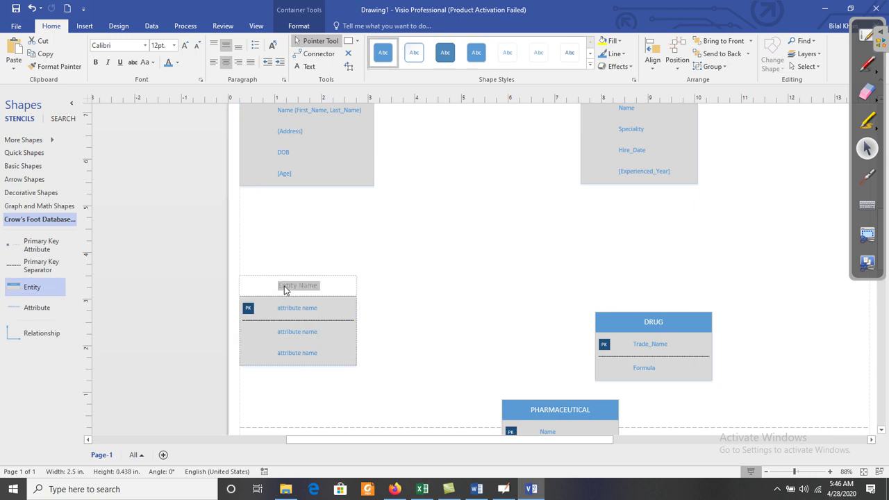
type("PHAR")
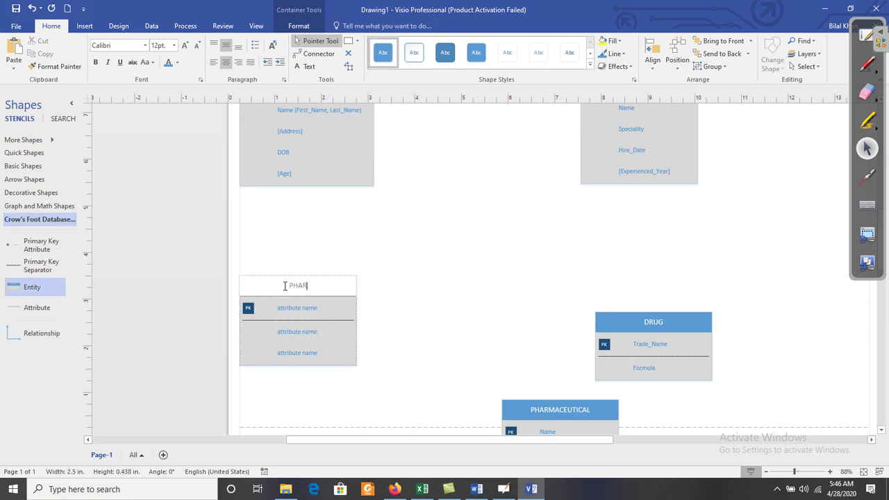
type("MACY")
Check the PHARMACY attributes in the Word case study and name the primary key of Visio's PHARMACY entity Name
left_click(478, 489)
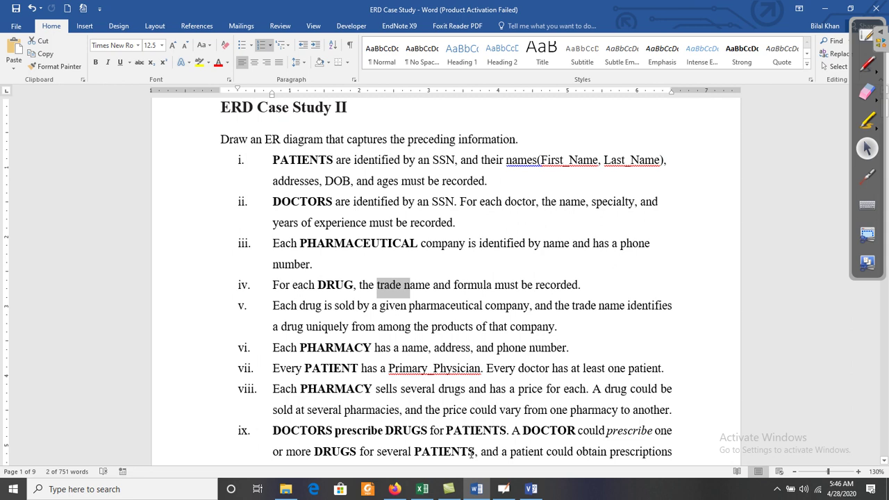
left_click(531, 489)
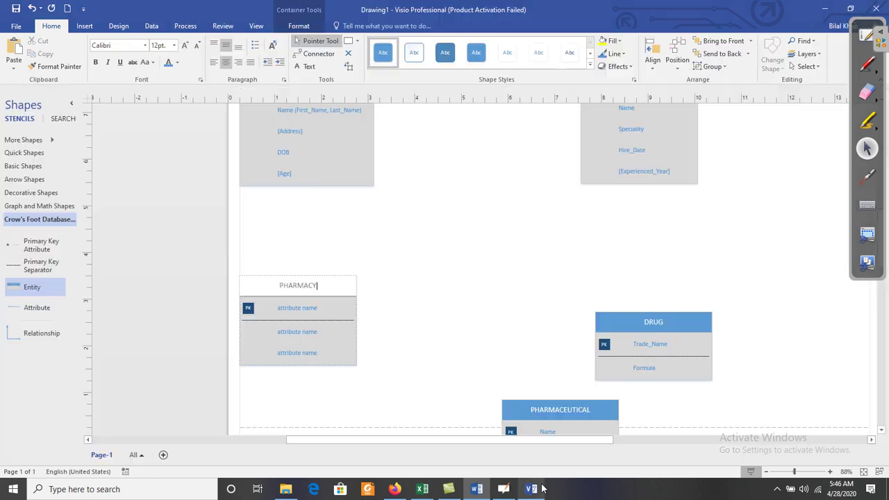
double_click(310, 310)
type("Name")
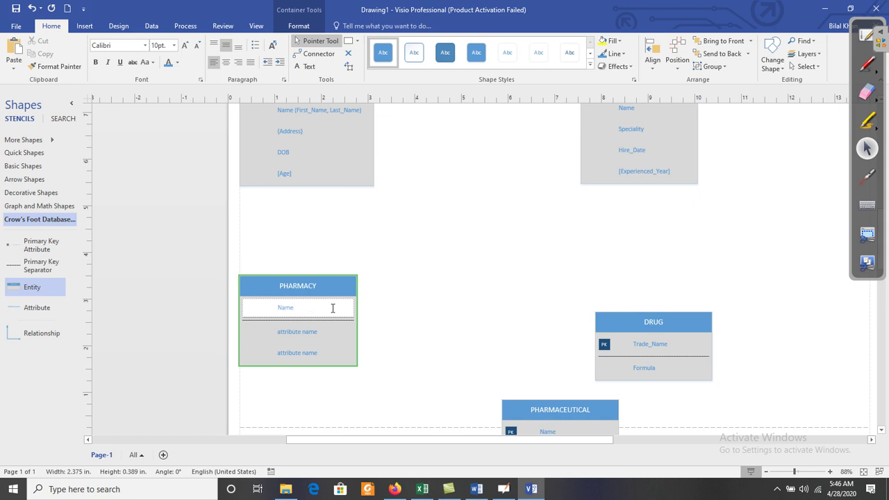
left_click(381, 312)
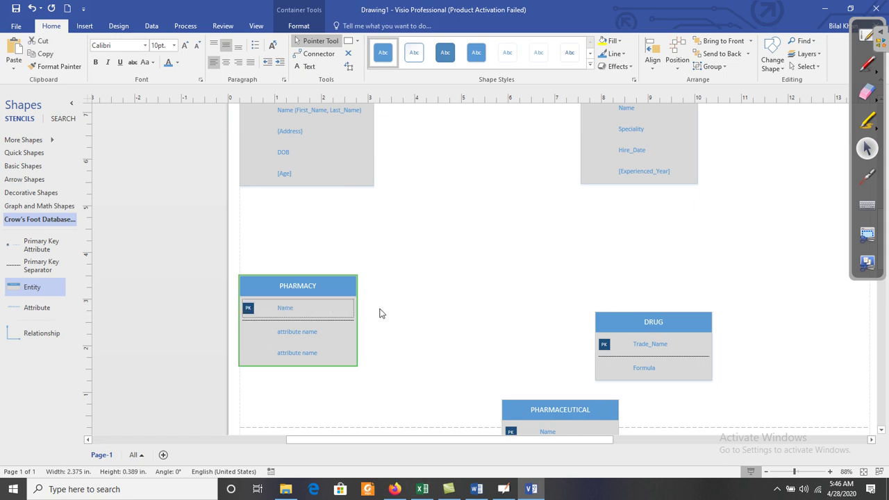
Name the first attribute below PHARMACY's primary key Address, check its remaining attributes in Word and return to Visio
double_click(282, 310)
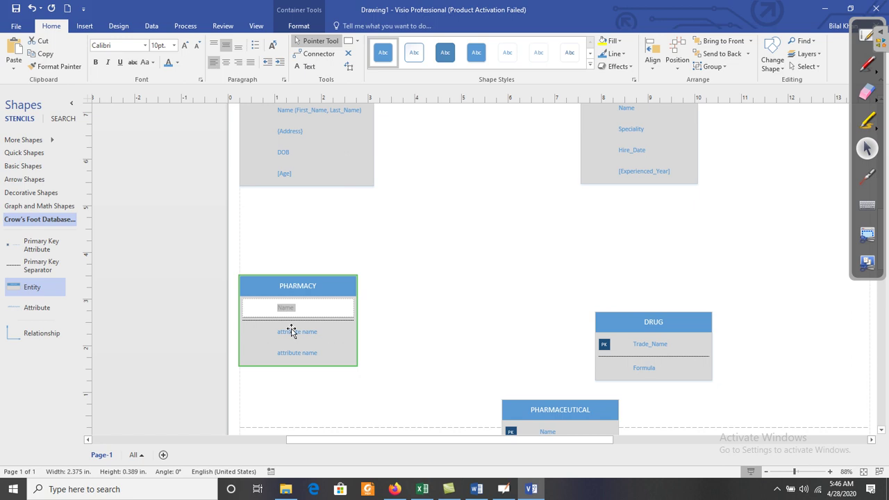
double_click(294, 334)
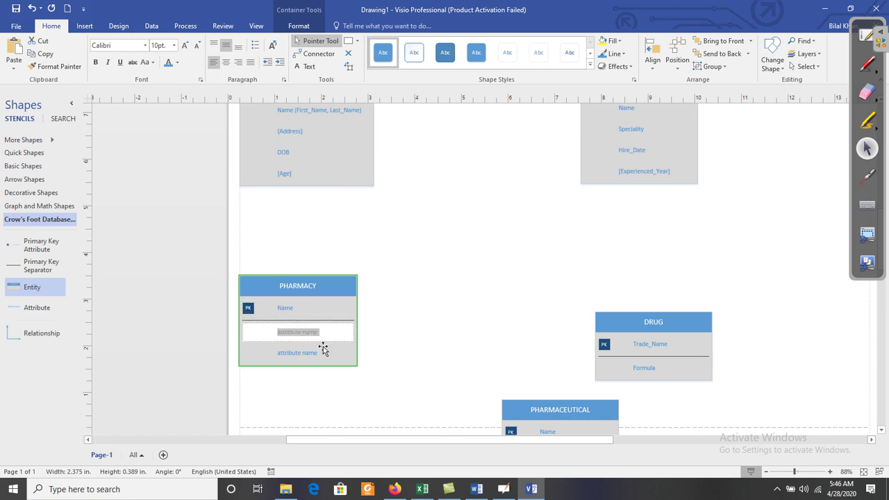
type("Address")
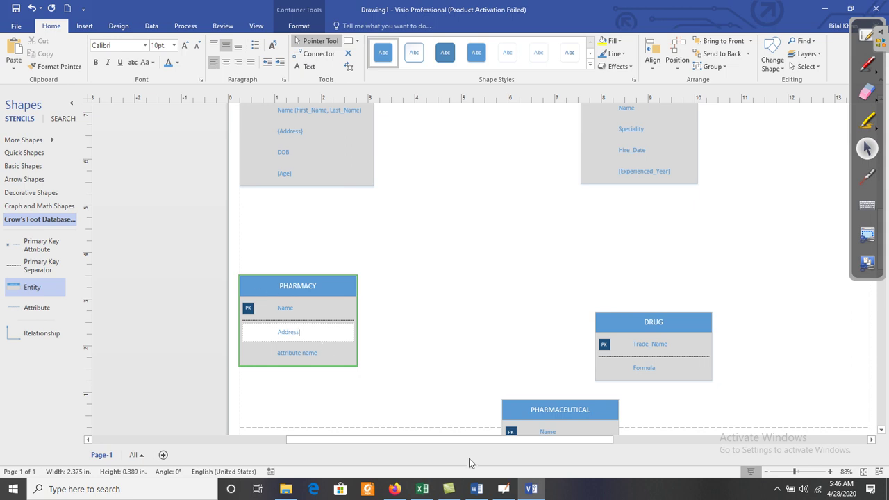
left_click(476, 489)
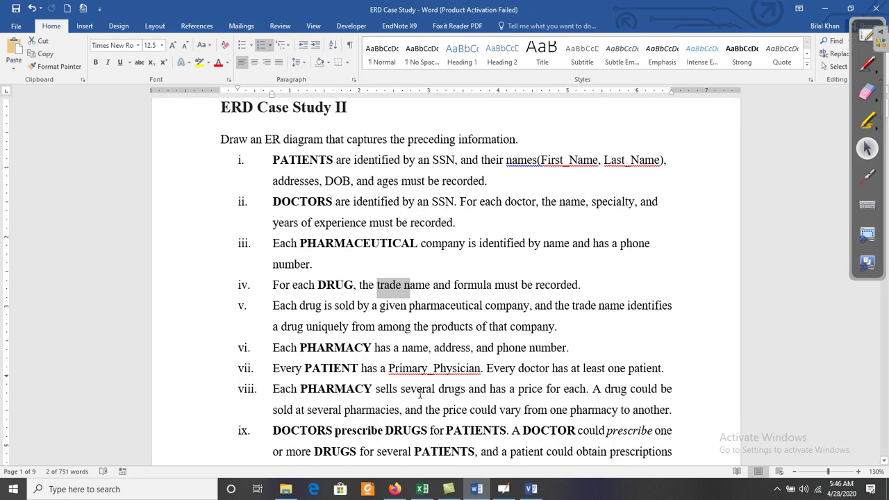
left_click(531, 488)
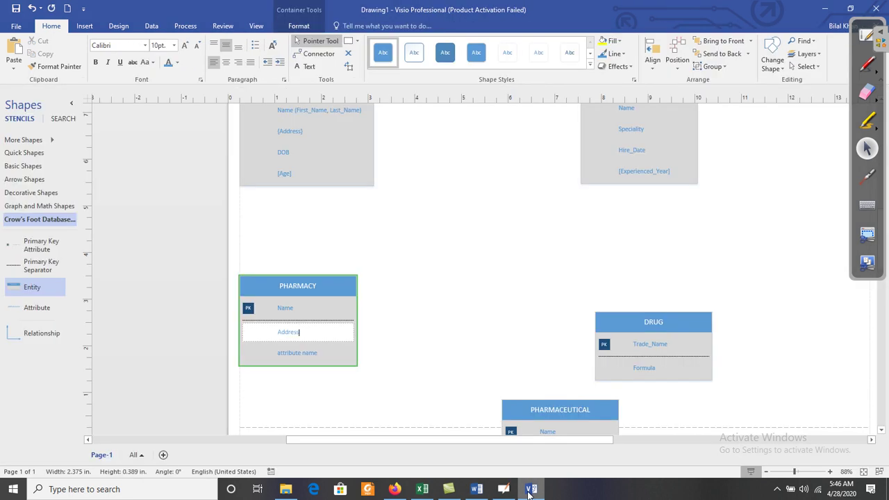
Name the second attribute below PHARMACY's primary key Phone
double_click(291, 354)
type("P")
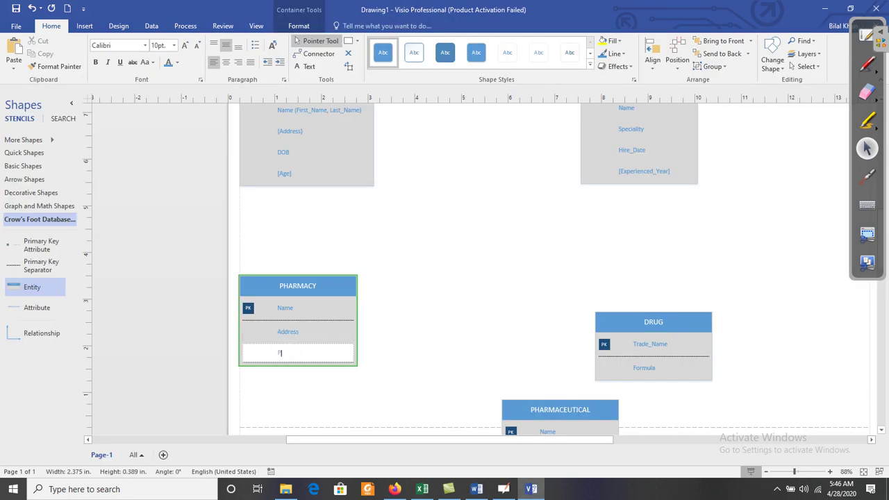
type("hone")
left_click(462, 321)
Check the Primary_Physician requirement in Word, then connect Visio's PATIENT and DOCTOR entities with a relationship line
left_click(477, 489)
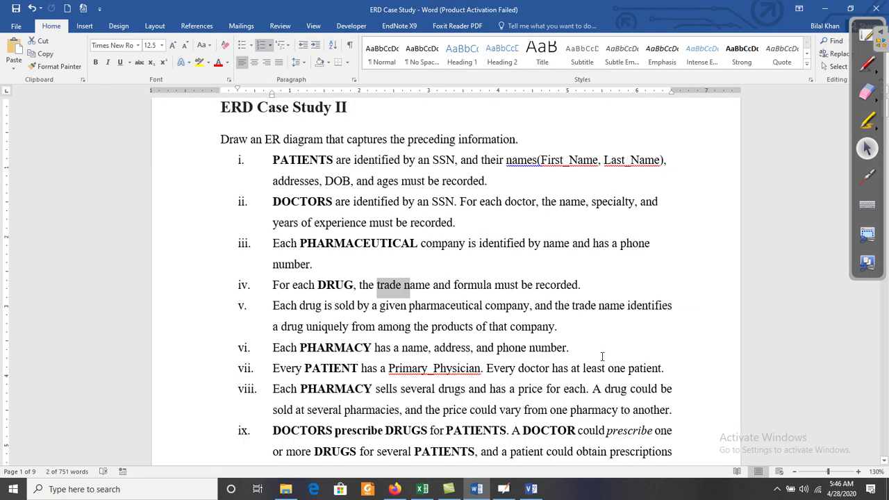
left_click(580, 356)
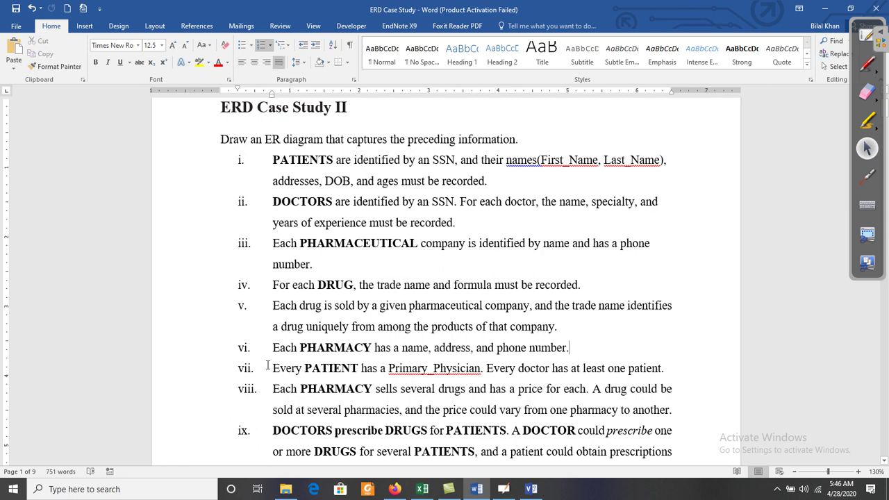
left_click_drag(272, 371, 449, 372)
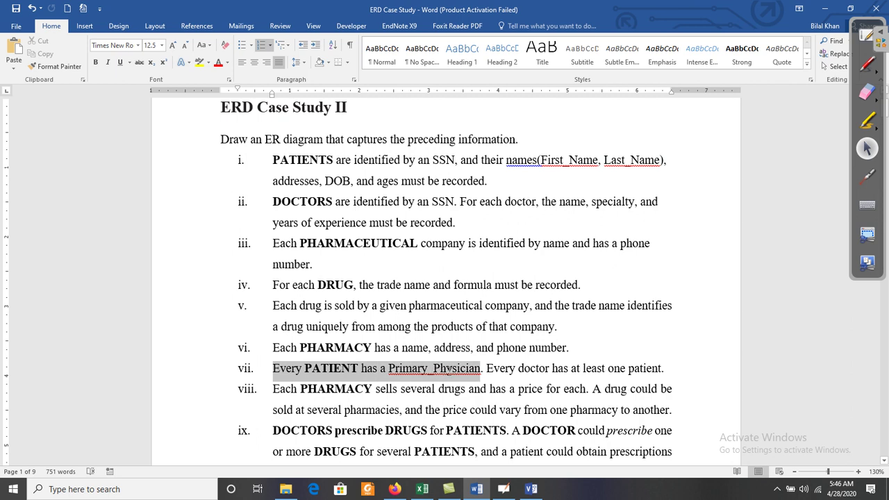
left_click(406, 373)
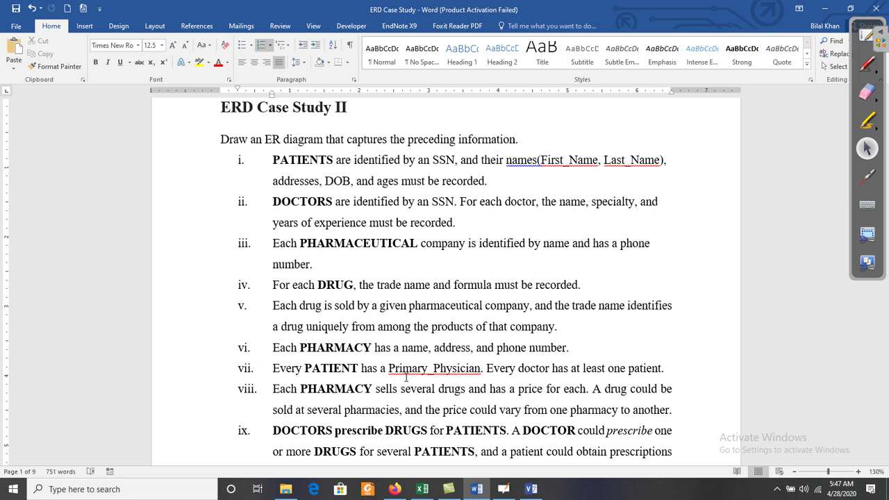
left_click(532, 493)
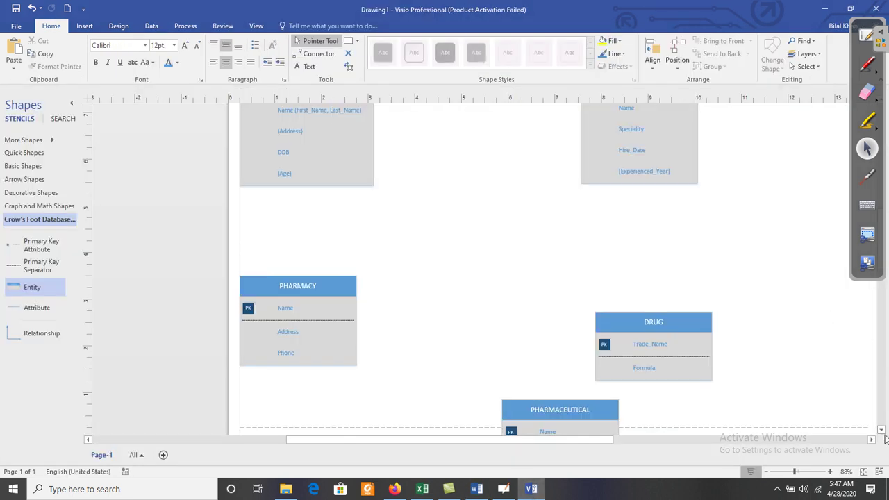
scroll(722, 141, "up", 3)
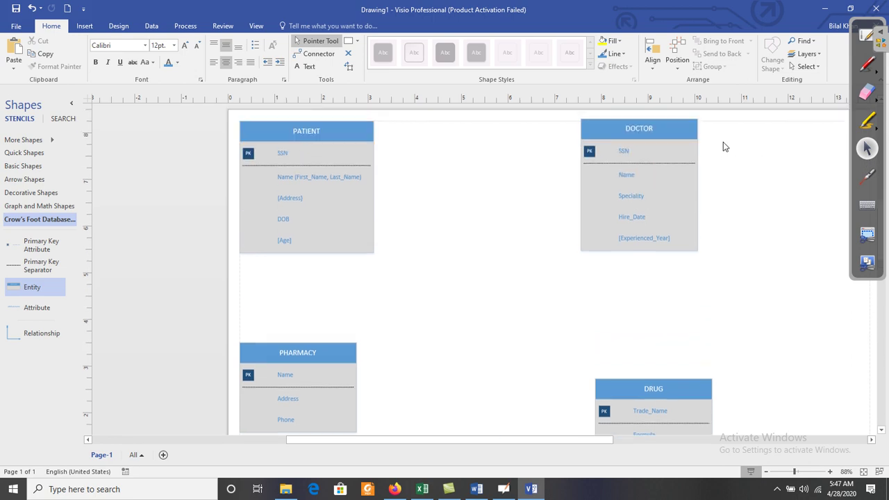
left_click_drag(43, 334, 474, 246)
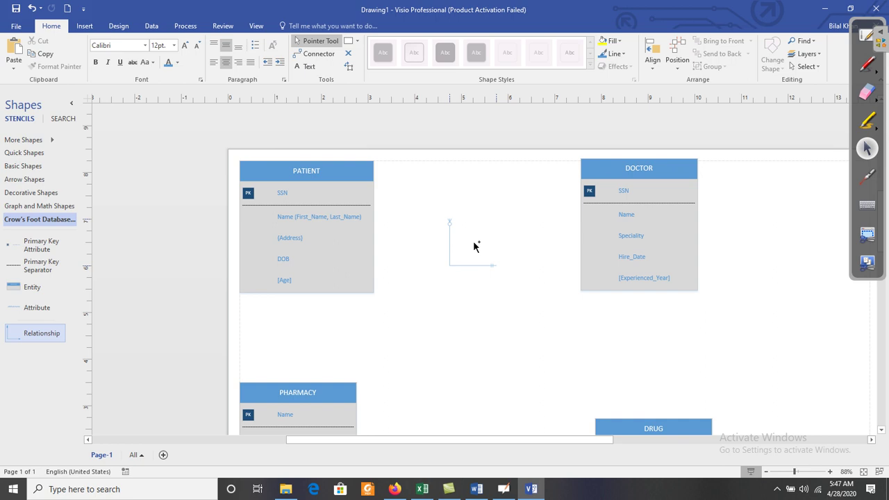
left_click_drag(474, 246, 581, 224)
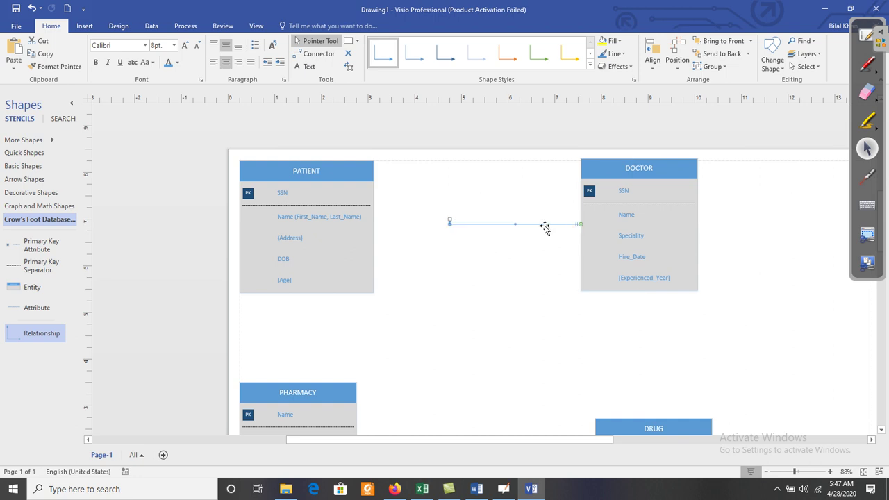
left_click_drag(450, 222, 375, 227)
Nudge the PATIENT entity slightly upward so that its relationship line to DOCTOR runs straight
left_click(334, 168)
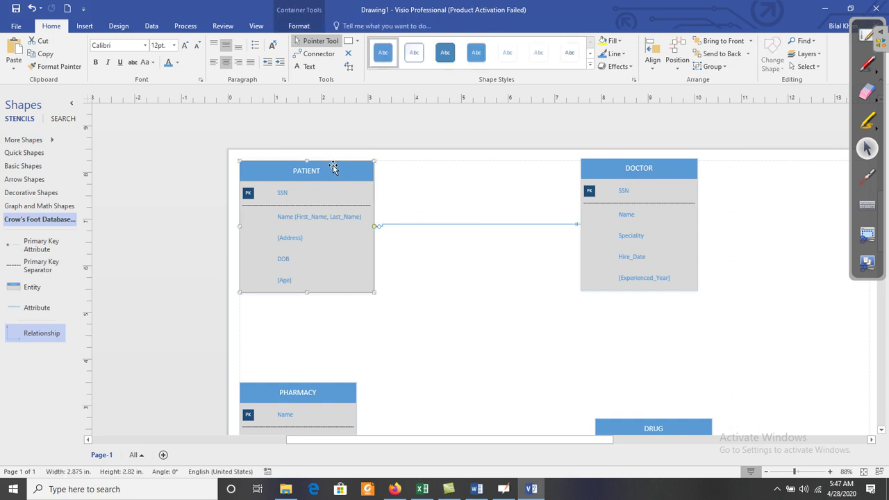
key("Up")
key("Down")
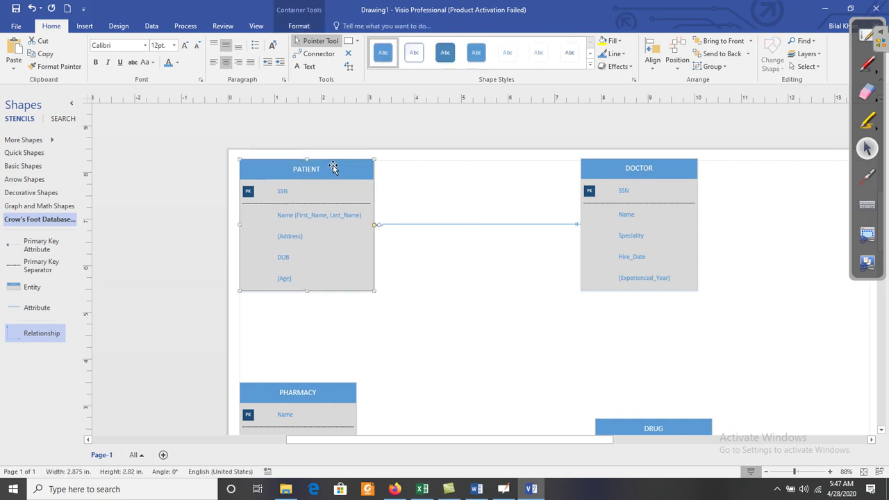
key("Up")
key("Down")
Check the minimum number of patients per doctor in Word, then set the PATIENT–DOCTOR relationship's begin symbol to 1 or more in Visio
left_click(477, 490)
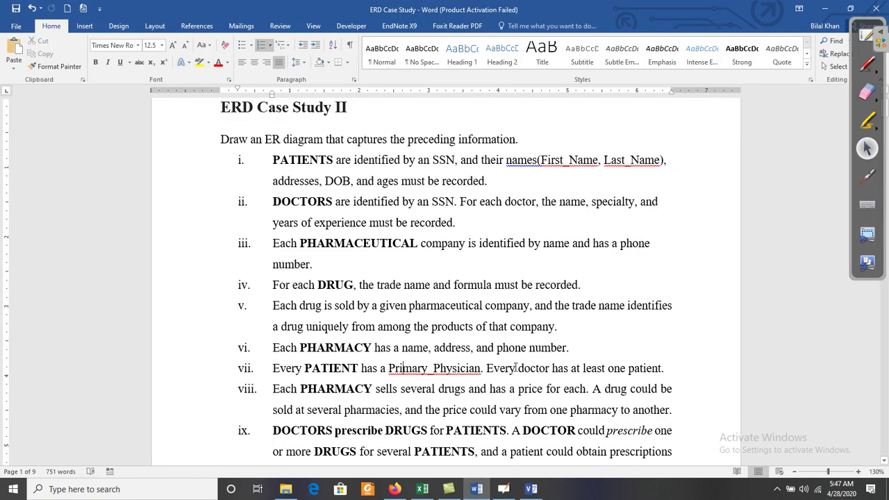
double_click(623, 370)
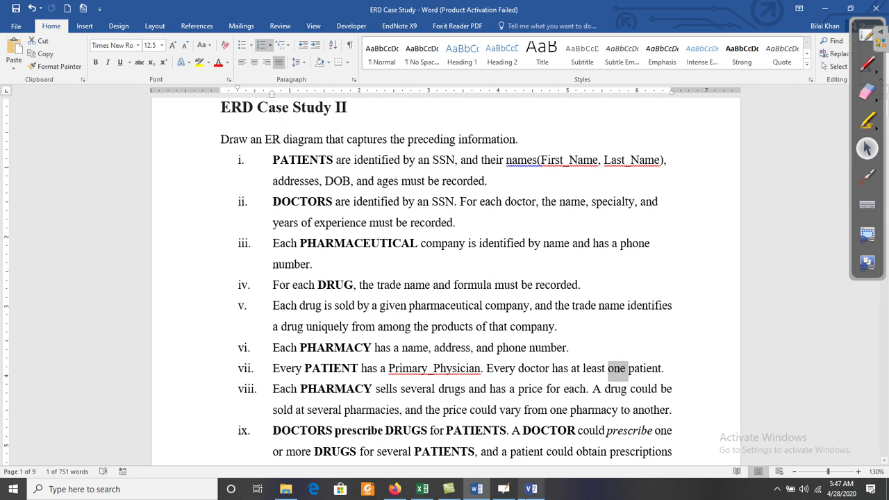
left_click(531, 489)
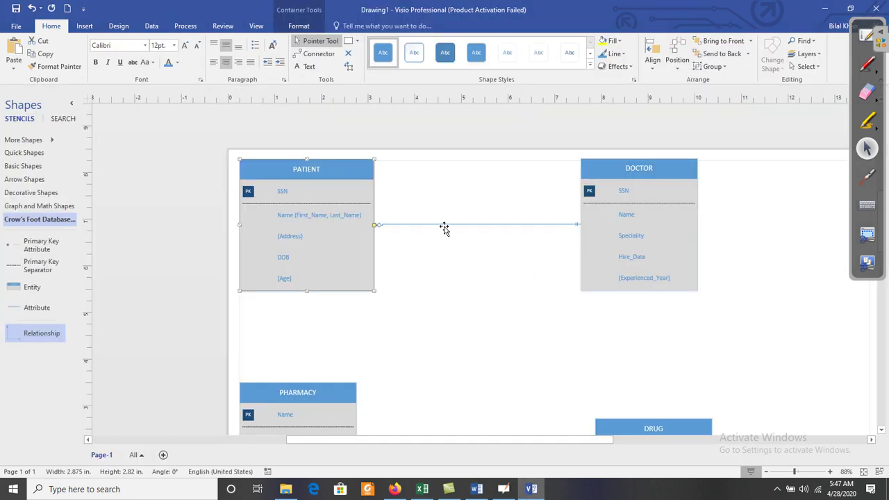
key("Escape")
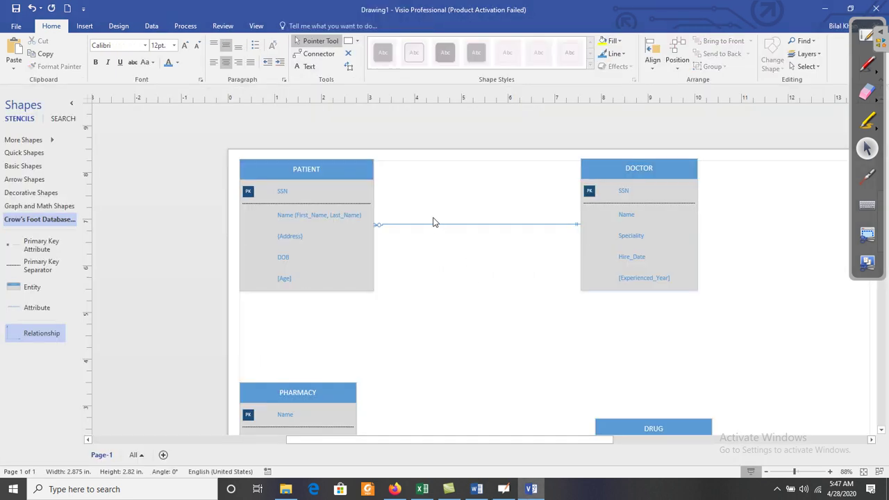
left_click(434, 224)
right_click(435, 224)
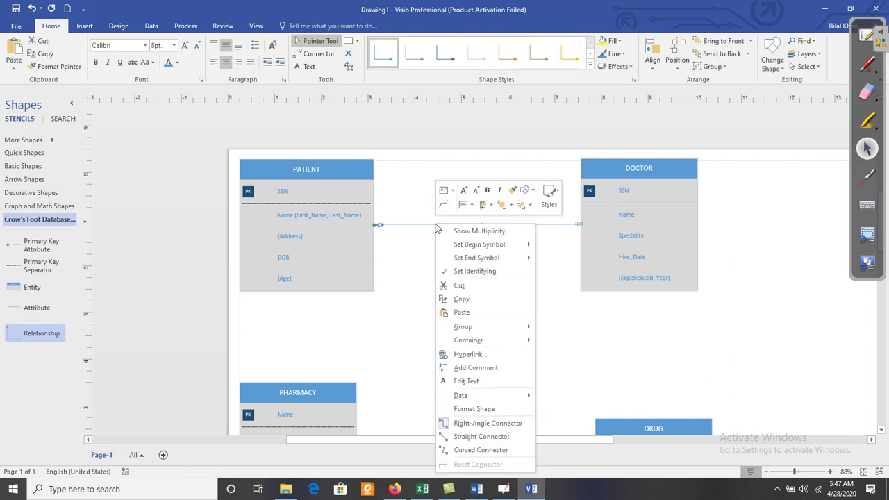
mouse_move(488, 259)
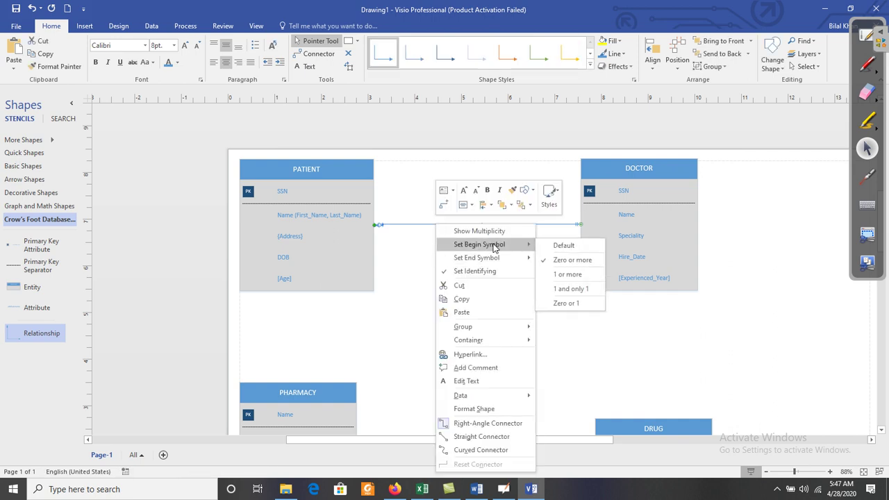
left_click(592, 278)
left_click(517, 280)
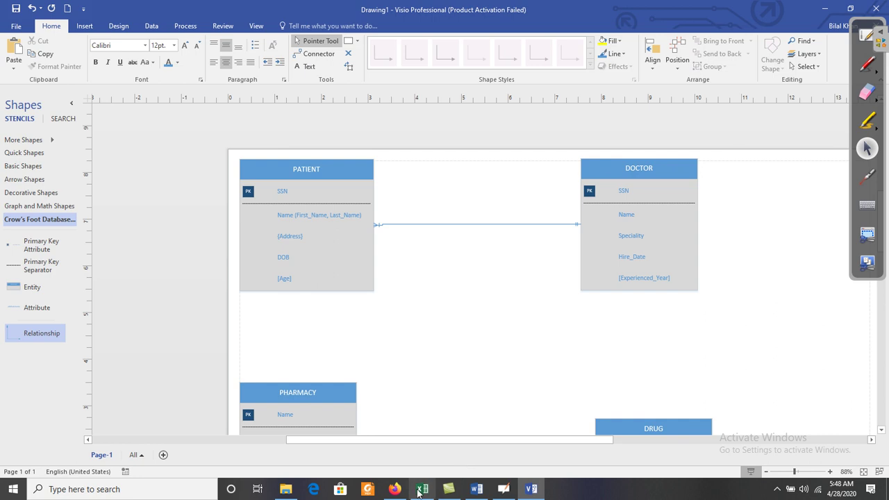
Check in Word what each PHARMACY sells, then move Visio's DRUG entity up and slightly left, level with PHARMACY
left_click(476, 488)
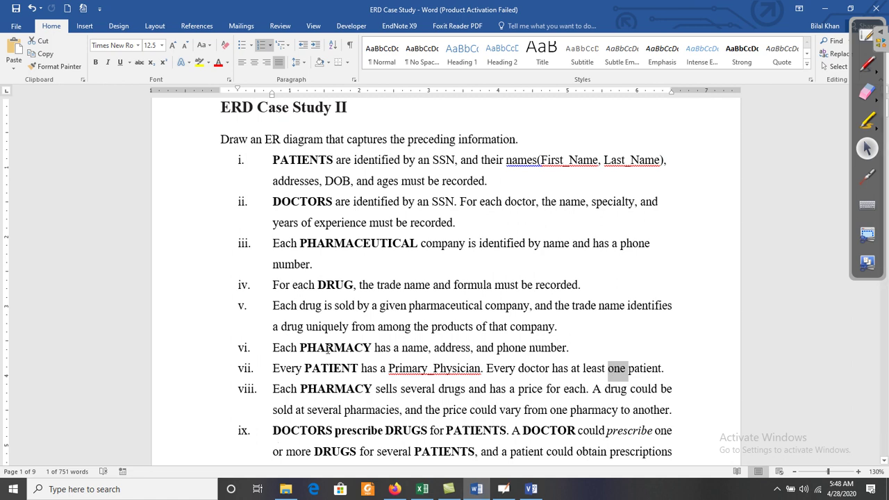
double_click(335, 390)
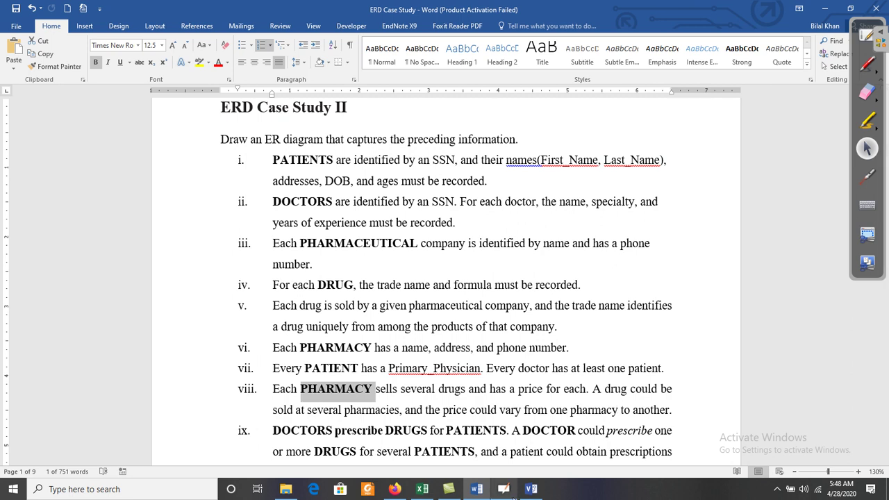
left_click(531, 492)
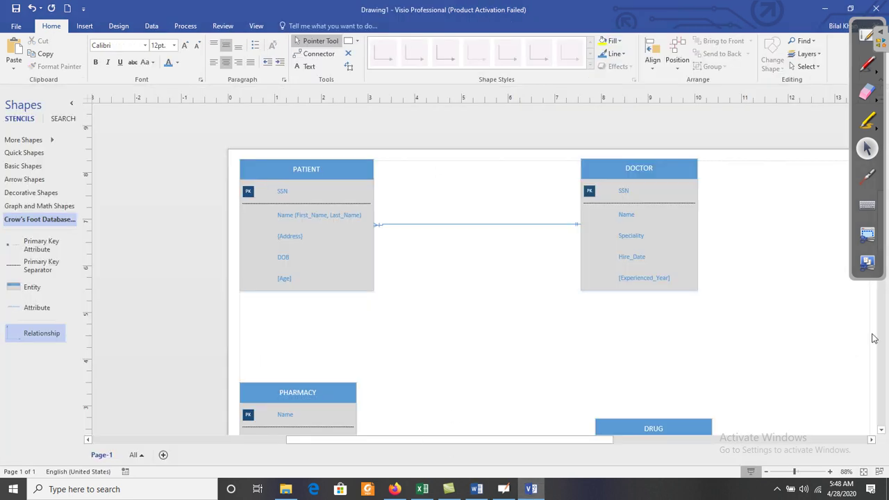
left_click(882, 431)
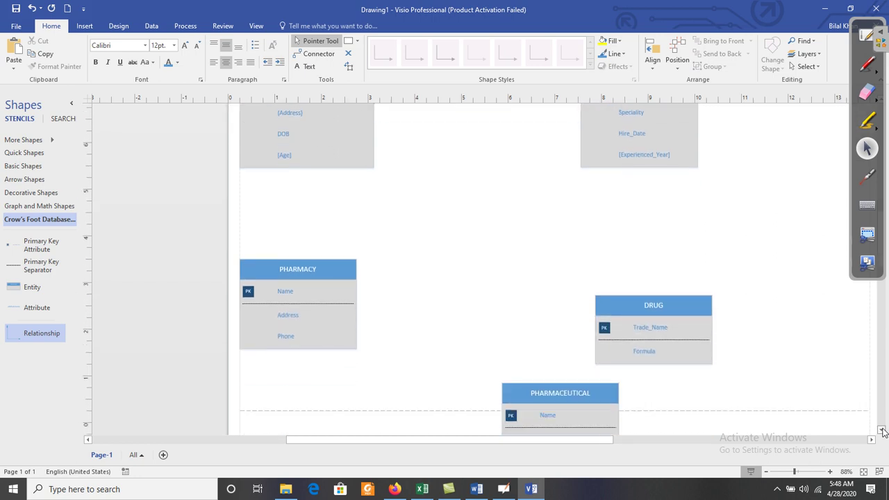
left_click_drag(672, 287, 673, 278)
key("Left")
key("Left")
key("Left")
Connect DRUG and PHARMACY with a relationship and lower DRUG slightly to straighten the line
left_click_drag(35, 333, 573, 276)
left_click_drag(445, 298, 360, 283)
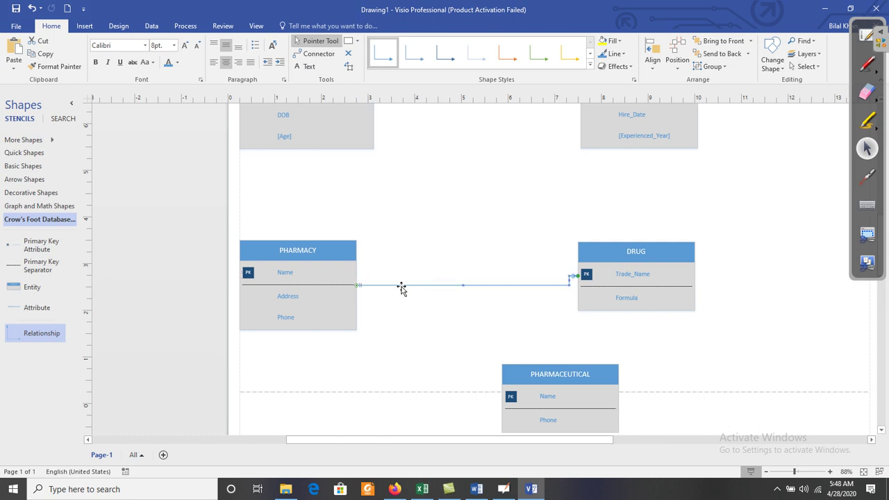
left_click_drag(661, 246, 661, 248)
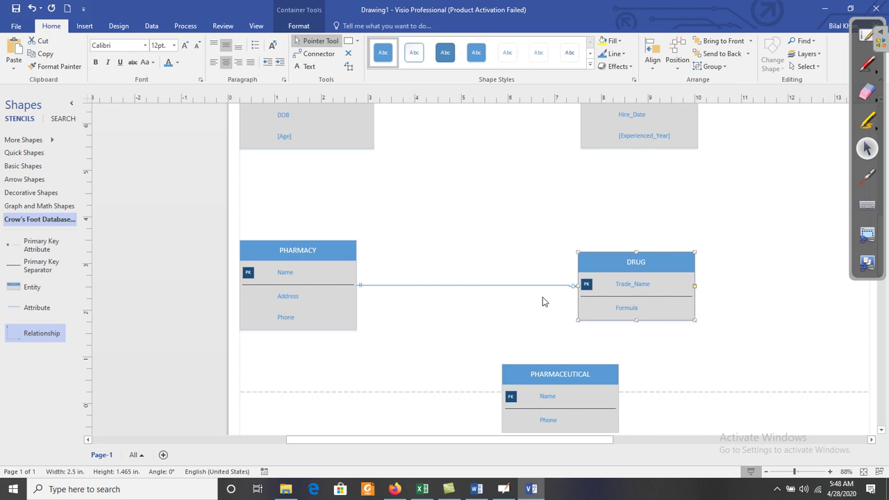
Label the relationship between PHARMACY and DRUG Sell
double_click(437, 285)
type("Sell")
left_click(500, 228)
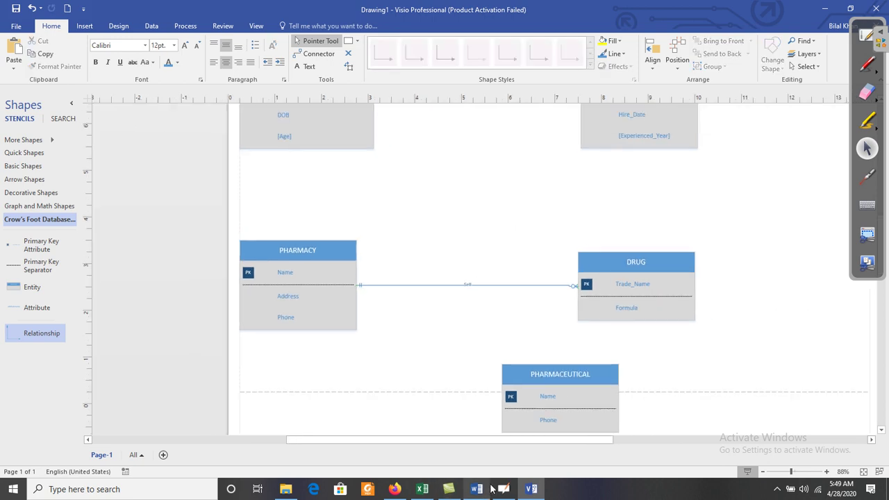
Check the drug sales and price requirement in Word, then set the Sell relationship's end symbol at PHARMACY to Zero or more in Visio
mouse_move(482, 490)
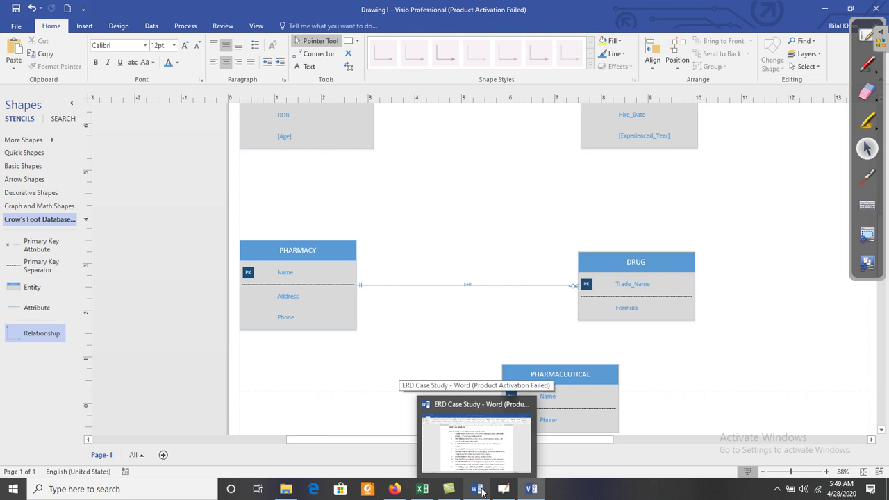
left_click(465, 424)
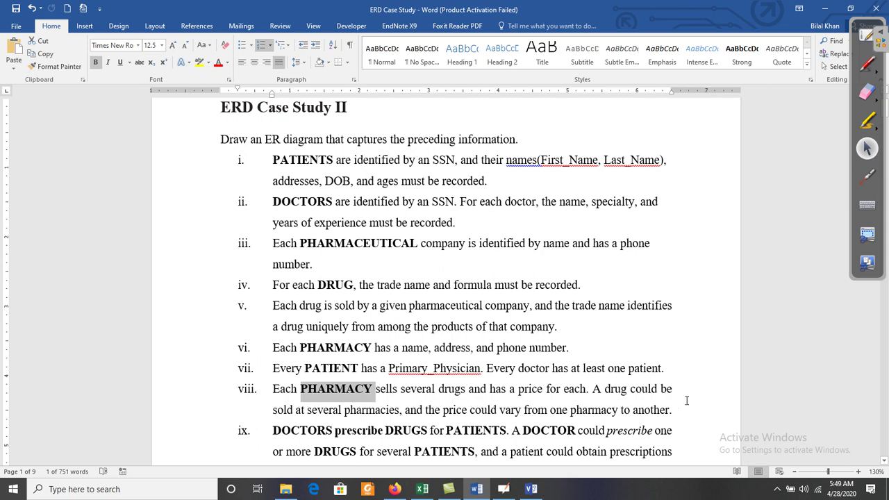
left_click_drag(672, 409, 411, 410)
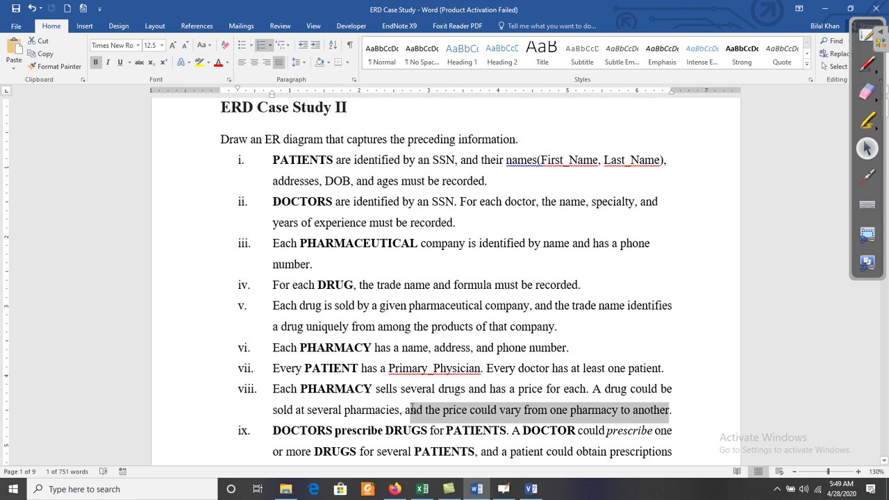
left_click(531, 489)
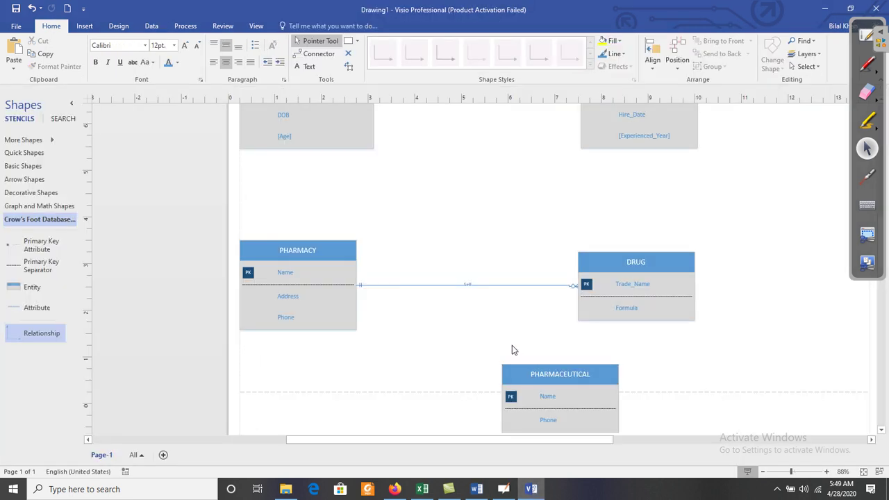
left_click(477, 285)
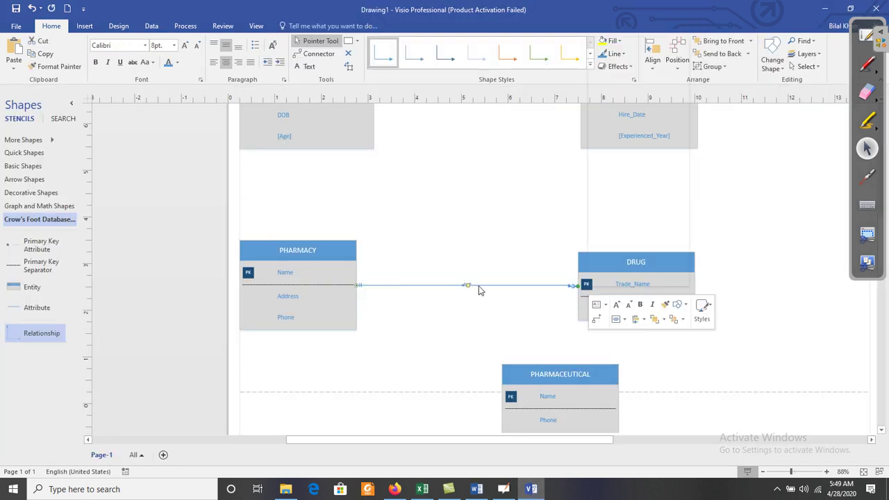
right_click(477, 290)
mouse_move(670, 73)
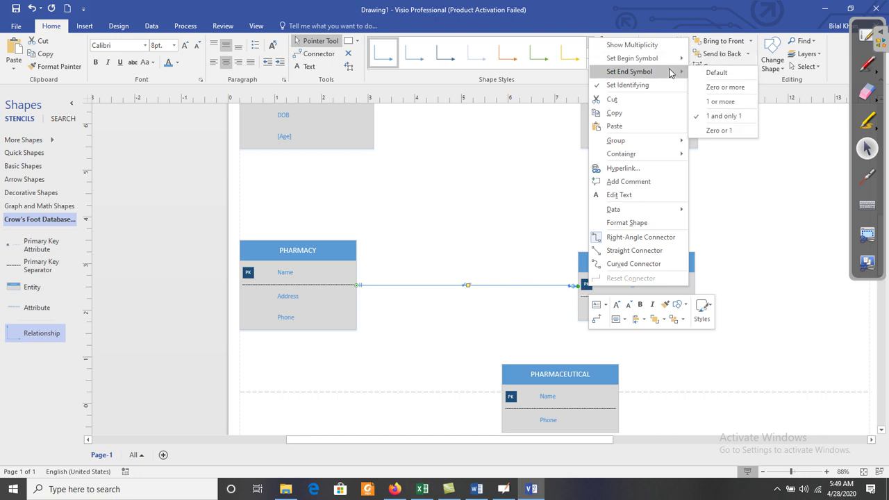
left_click(708, 88)
left_click(529, 229)
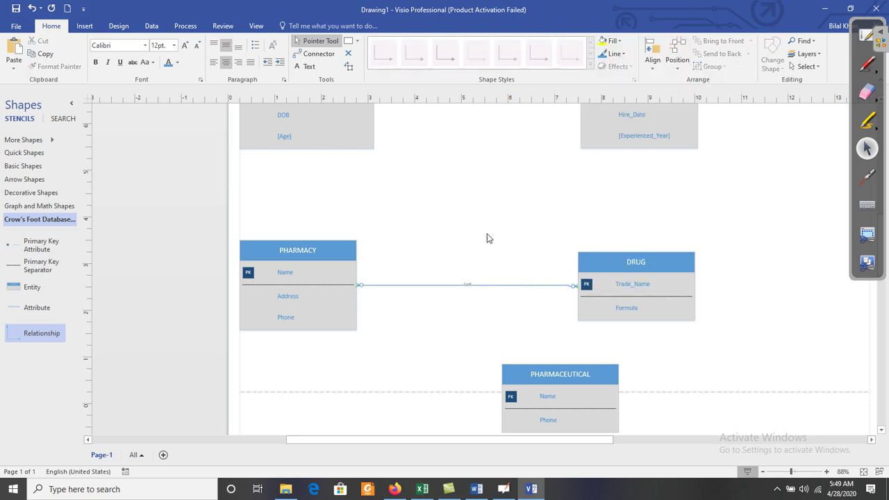
Nudge PHARMACY slightly downward to straighten the Sell relationship line, and inspect the line's label and symbols up close
left_click(323, 247)
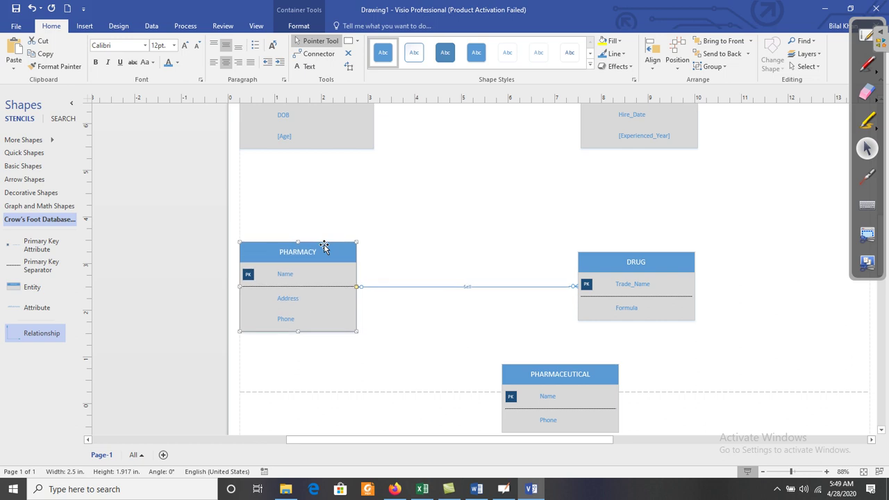
left_click(464, 286)
scroll(466, 292, "up", 1)
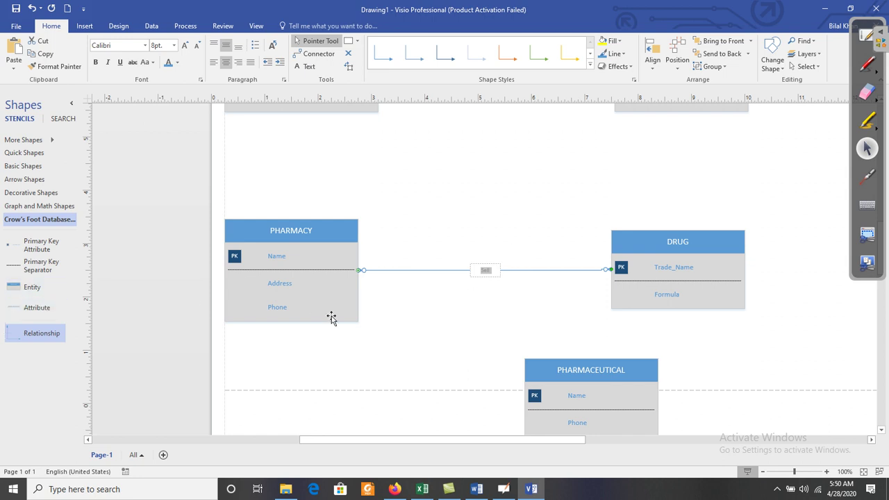
left_click(478, 240)
scroll(478, 240, "down", 1)
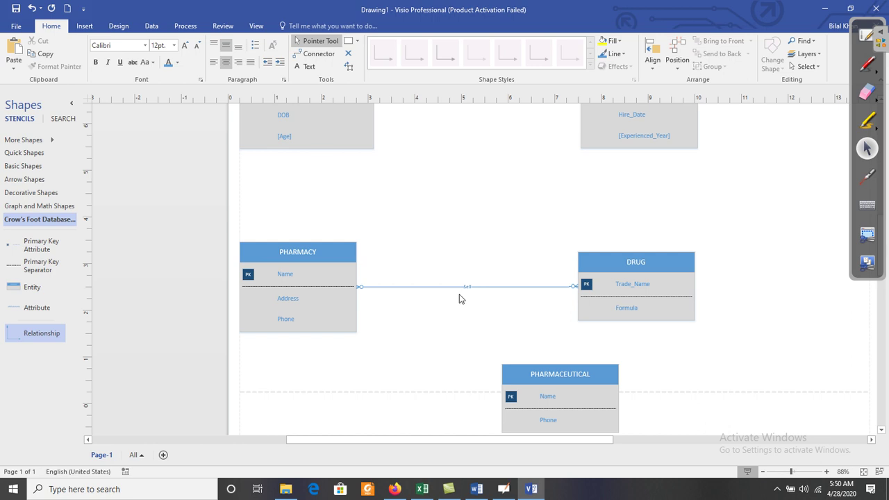
Insert a new entity on the Sell relationship line between PHARMACY and DRUG and name it DRUG_SALES
left_click_drag(28, 283, 447, 281)
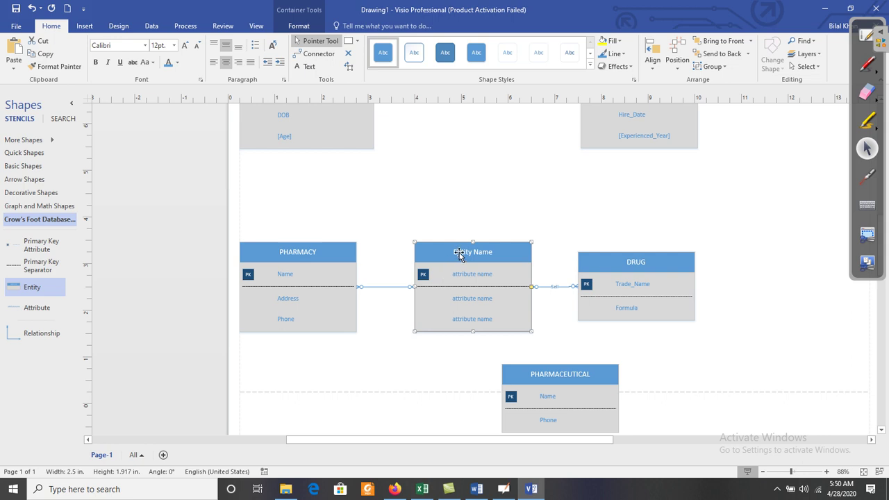
double_click(459, 255)
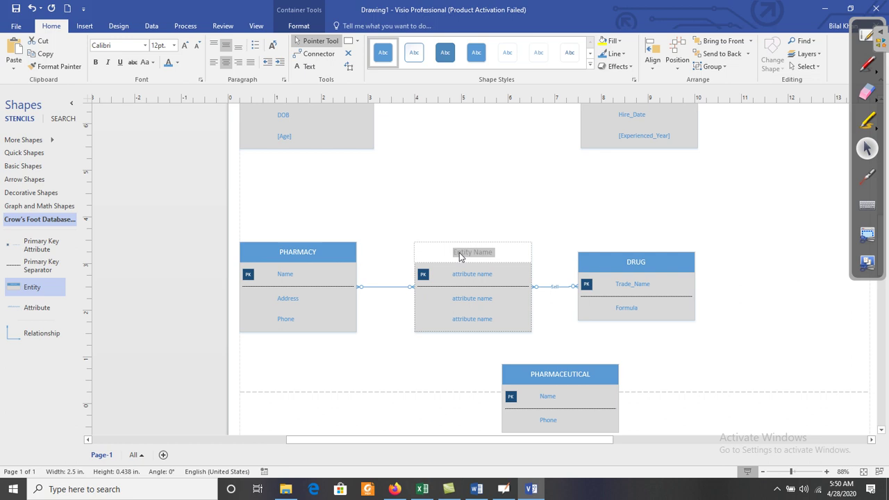
type("PHARMAC")
key("BackSpace")
key("BackSpace")
key("BackSpace")
key("BackSpace")
key("BackSpace")
key("BackSpace")
key("BackSpace")
type("DRUG_sALES")
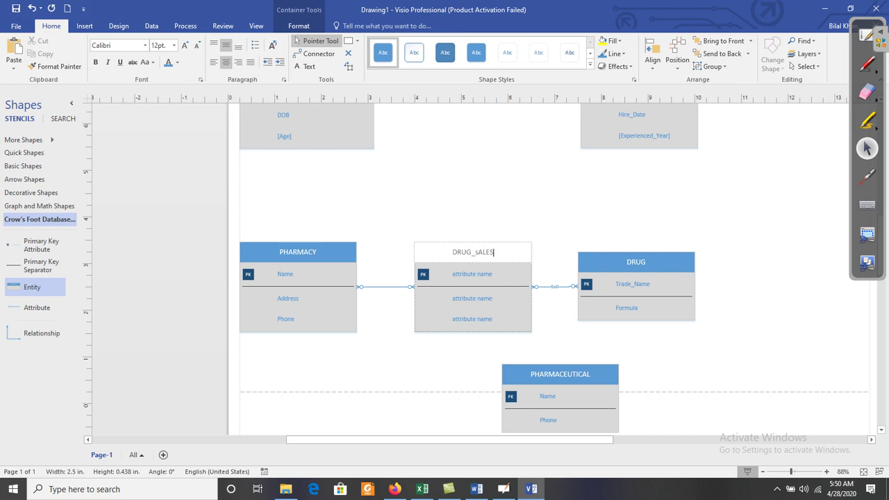
left_click(476, 252)
key("BackSpace")
type("S")
Clear the primary key attribute's name in DRUG_SALES and name the attribute below the separator Price
double_click(472, 273)
key("BackSpace")
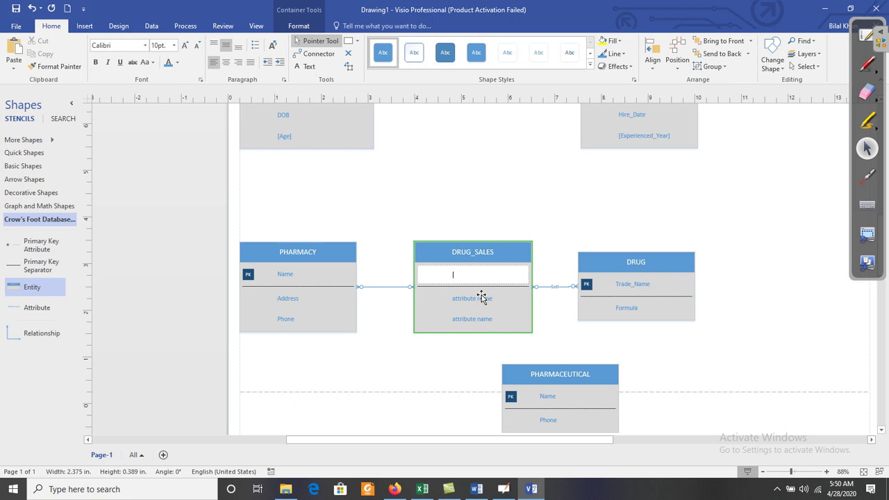
double_click(481, 298)
key("BackSpace")
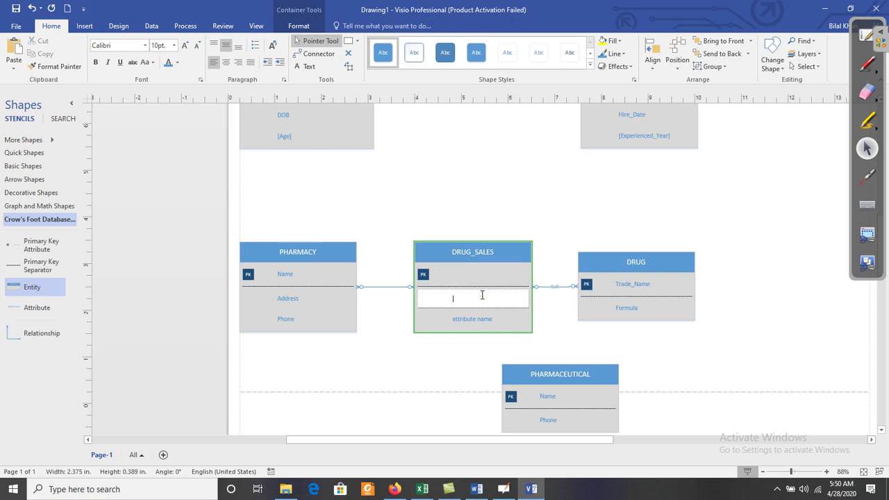
type("Price")
Check requirements viii and ix in the Word case study for drug sales details, and return to the Visio drawing
double_click(467, 322)
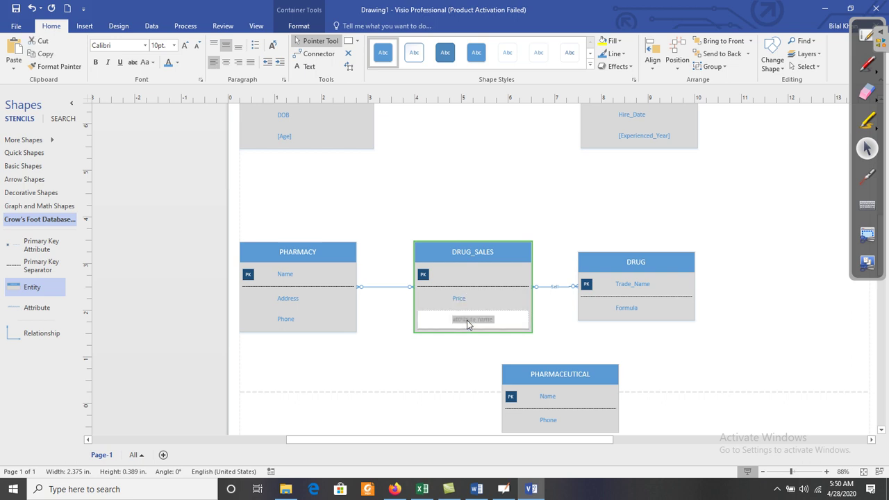
left_click(476, 488)
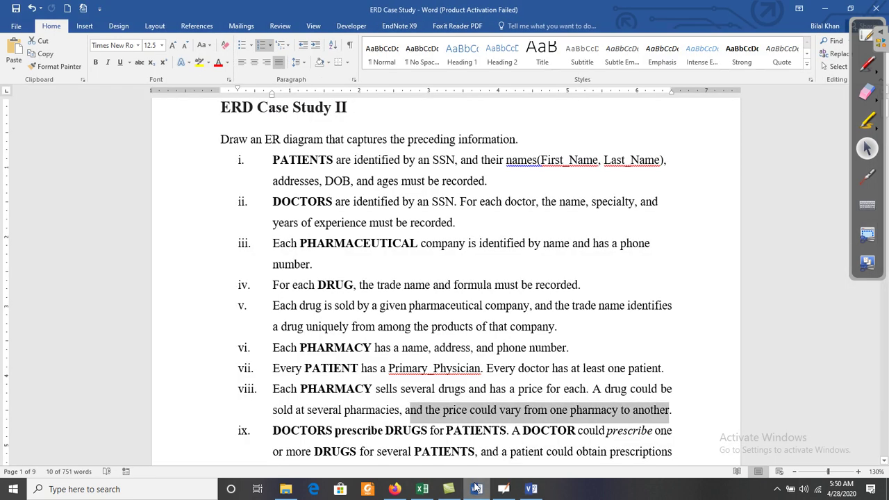
left_click(401, 404)
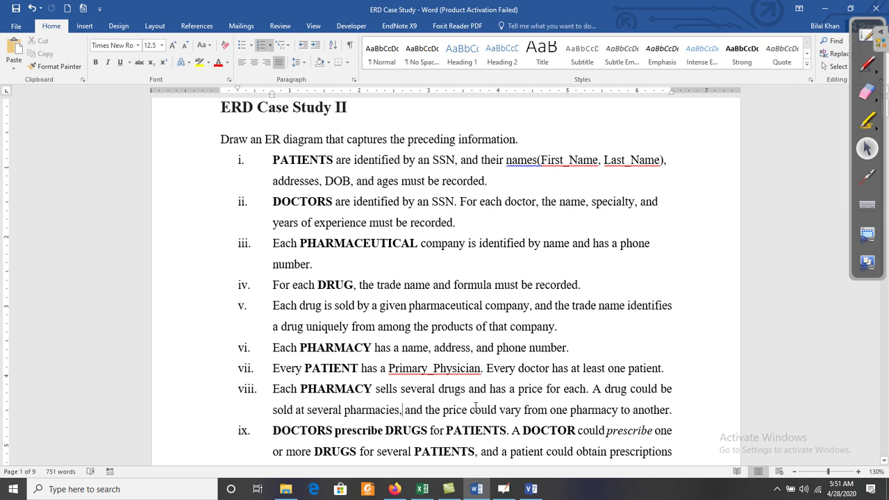
mouse_move(527, 492)
scroll(415, 450, "down", 1)
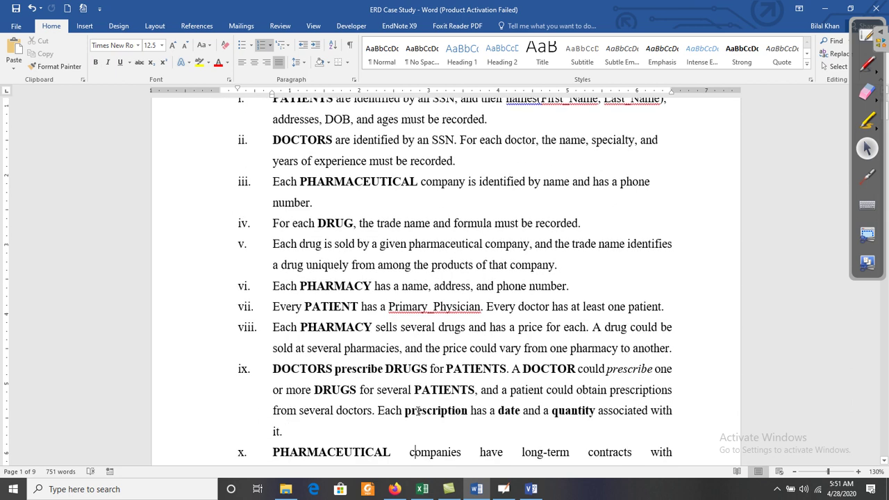
left_click(531, 489)
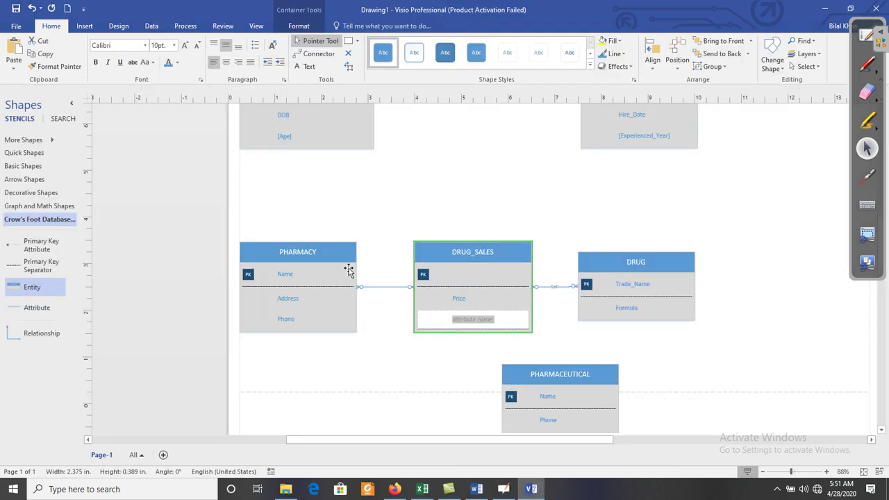
double_click(470, 275)
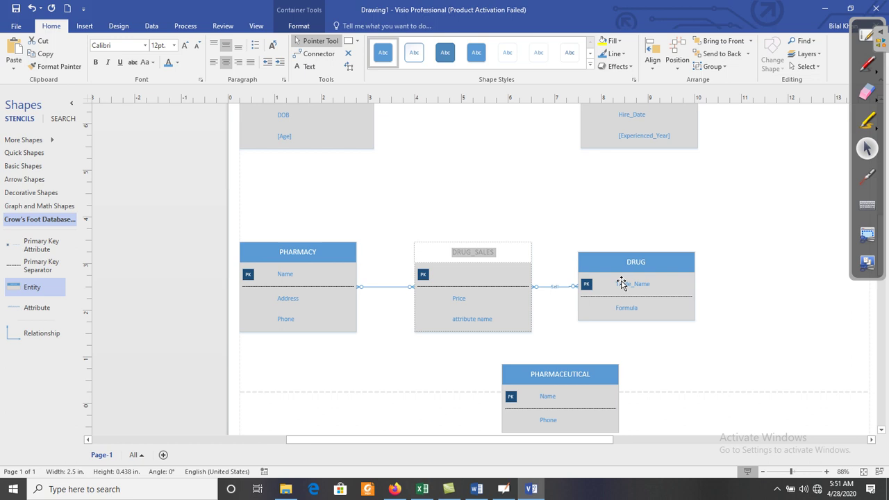
Shift the DRUG entity slightly to the right to widen its gap from DRUG_SALES
left_click(613, 255)
key("Right")
key("Right")
key("Right")
key("Right")
key("Right")
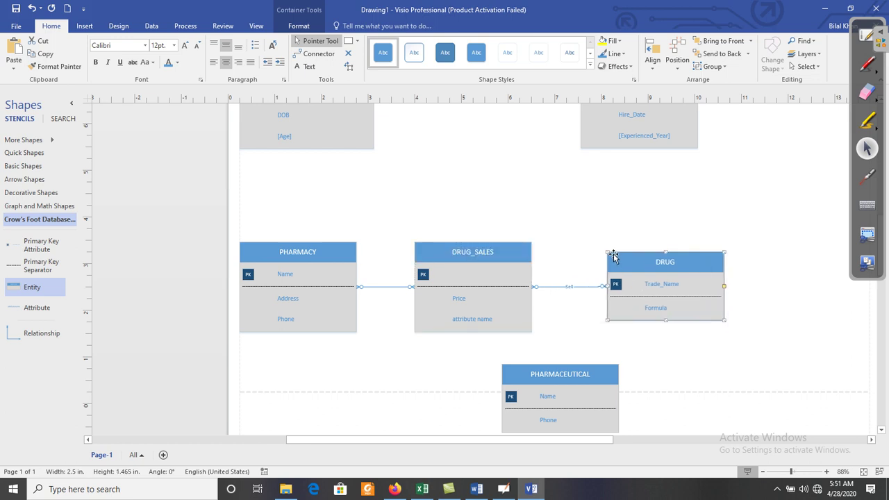
Give the DRUG_SALES entity rounded corners with a line rounding preset
left_click(528, 250)
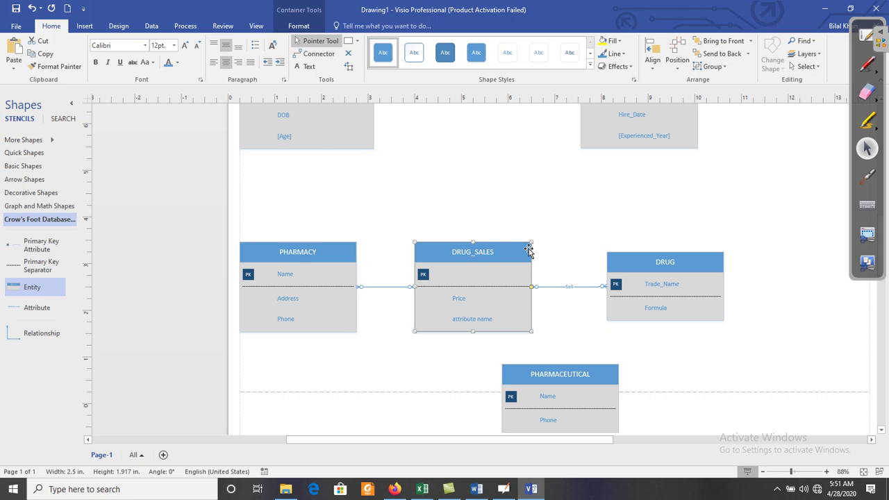
right_click(528, 251)
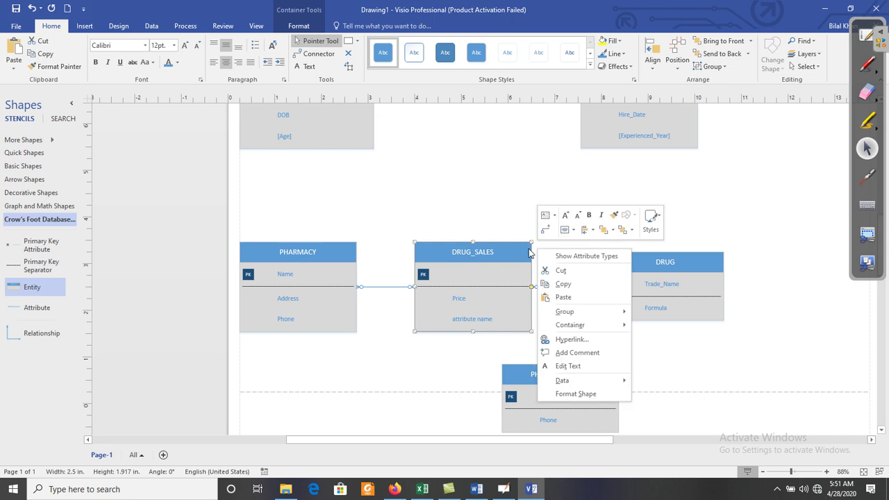
left_click(614, 394)
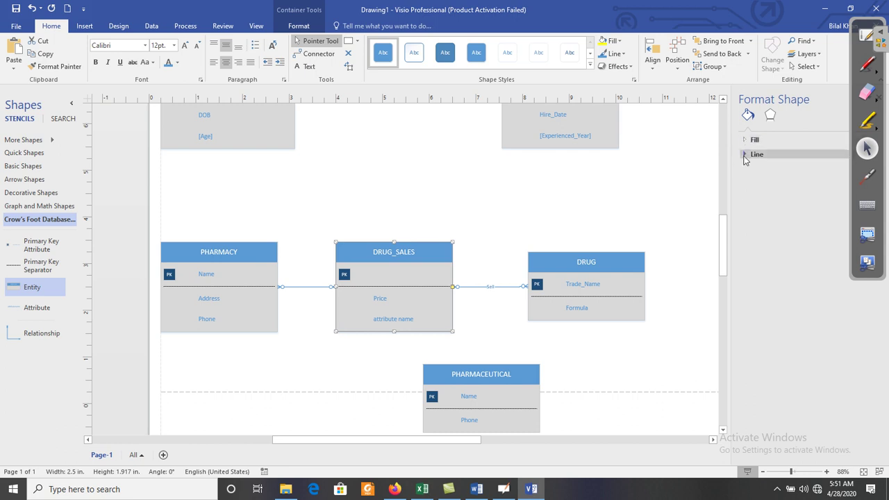
left_click(744, 155)
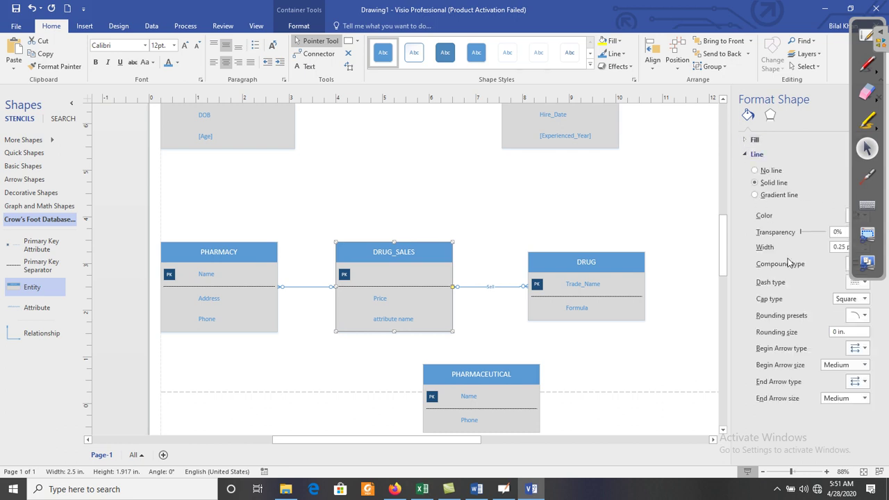
left_click(862, 317)
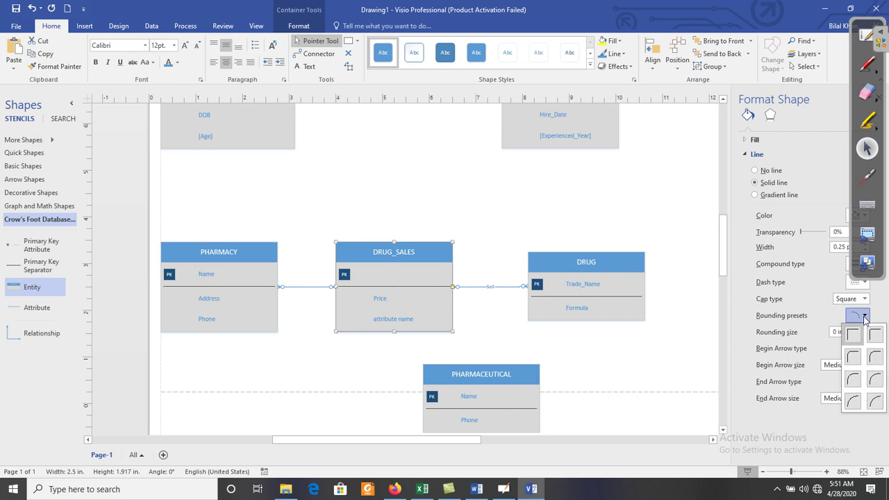
left_click(852, 357)
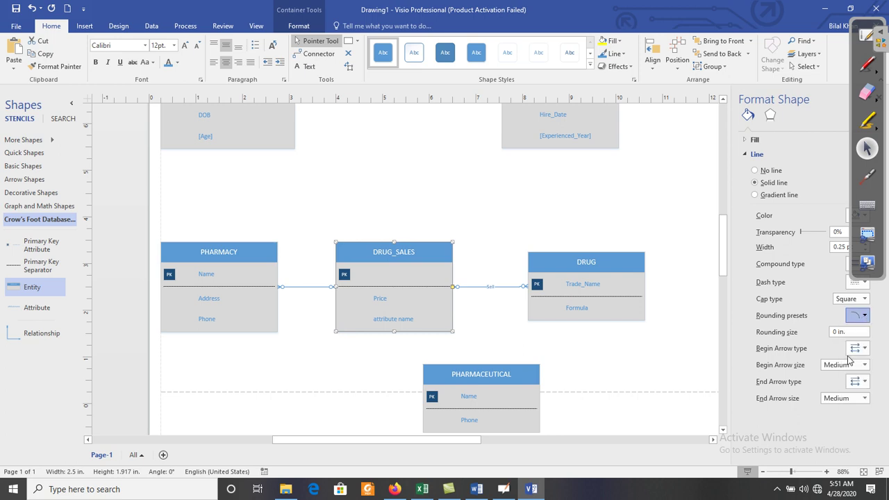
left_click(492, 330)
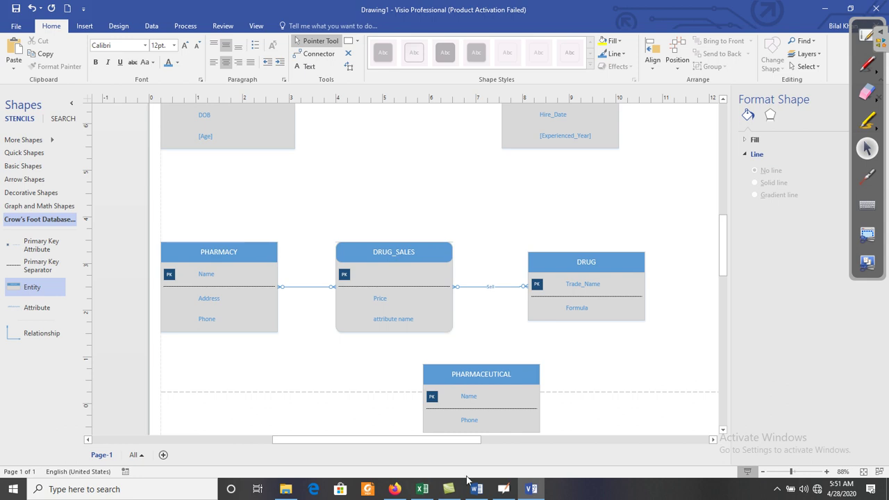
Clear the placeholder text of the last attribute in DRUG_SALES
double_click(400, 318)
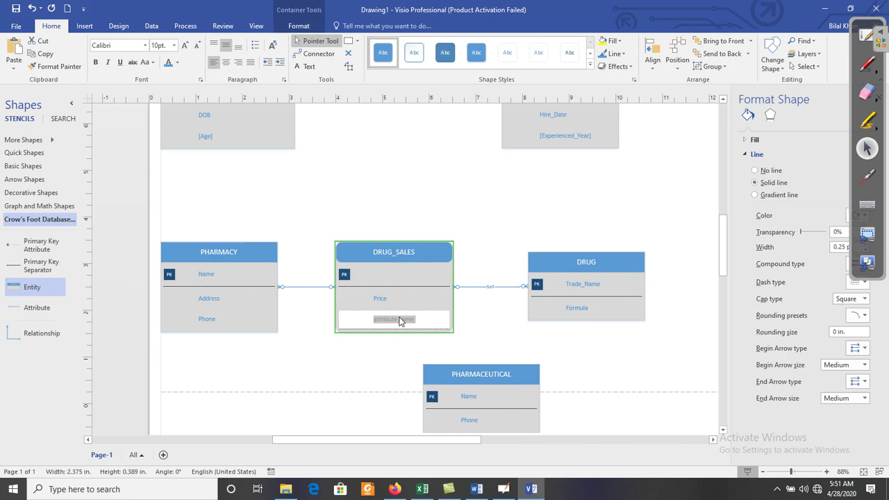
key("Delete")
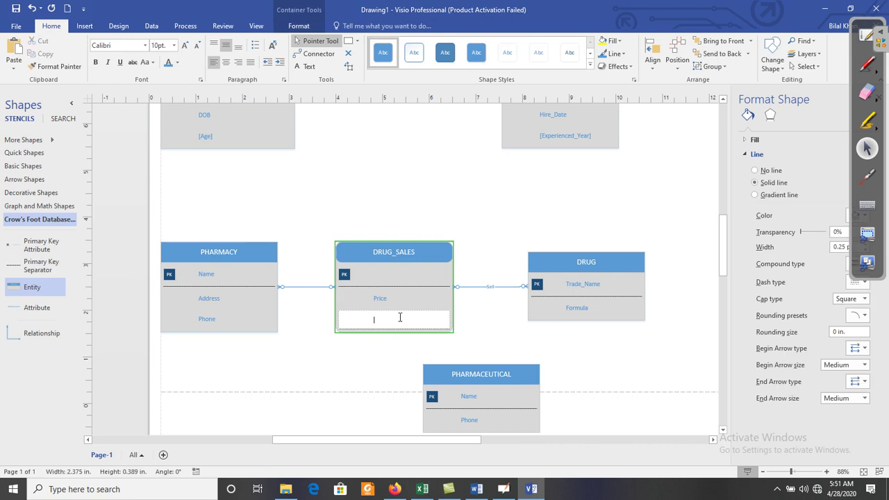
left_click(414, 177)
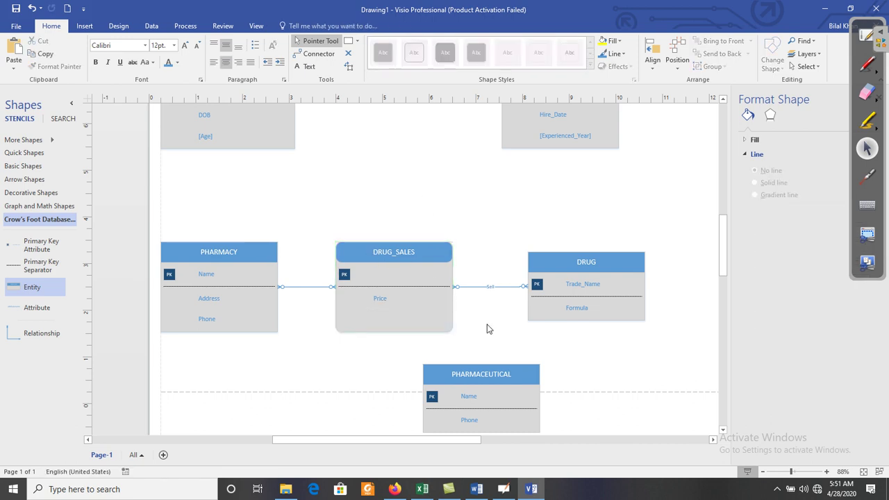
Examine requirement ix in Word on doctors prescribing drugs for patients, highlighting the entities involved and the word prescription
left_click(477, 488)
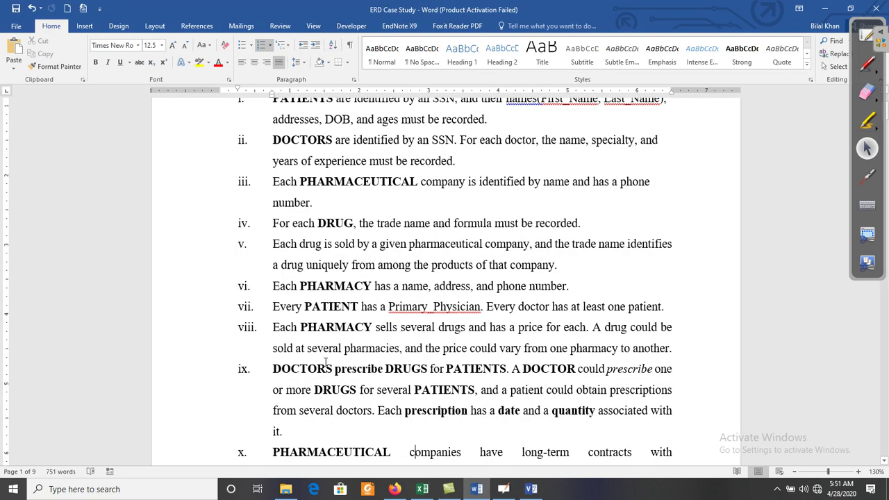
left_click(306, 370)
triple_click(475, 370)
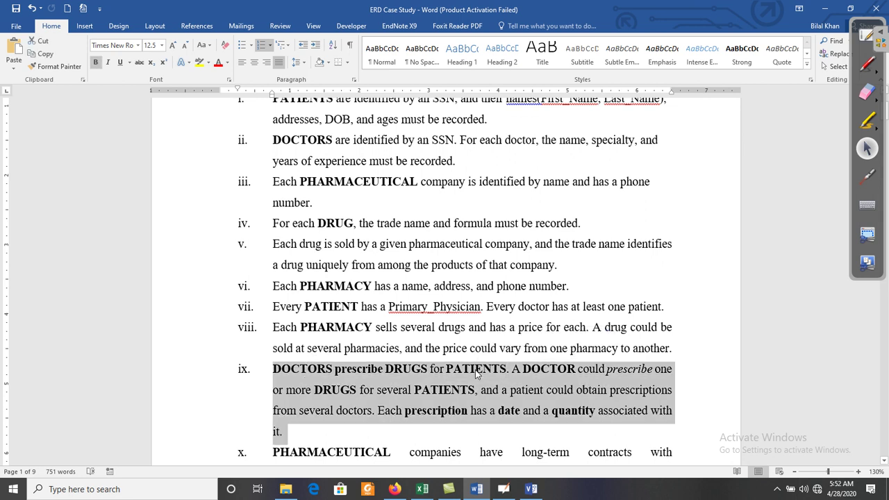
left_click(361, 360)
left_click_drag(273, 368, 508, 370)
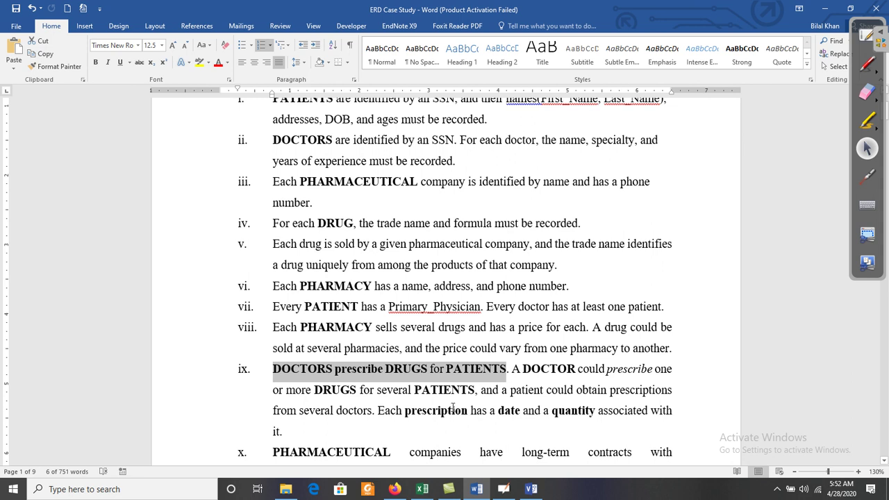
left_click(355, 370)
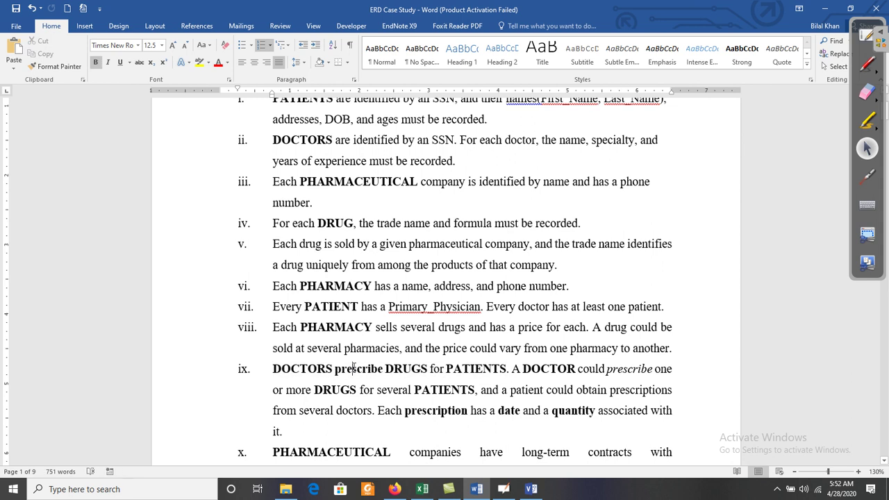
double_click(316, 368)
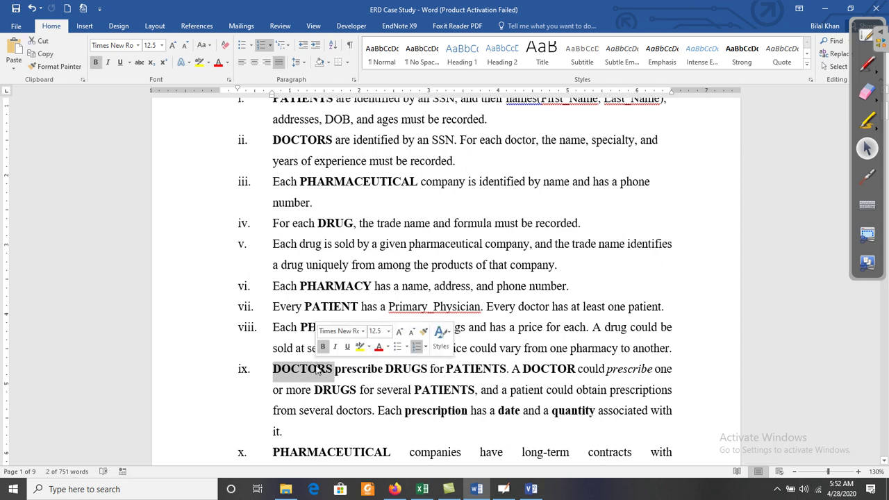
double_click(403, 370)
double_click(465, 375)
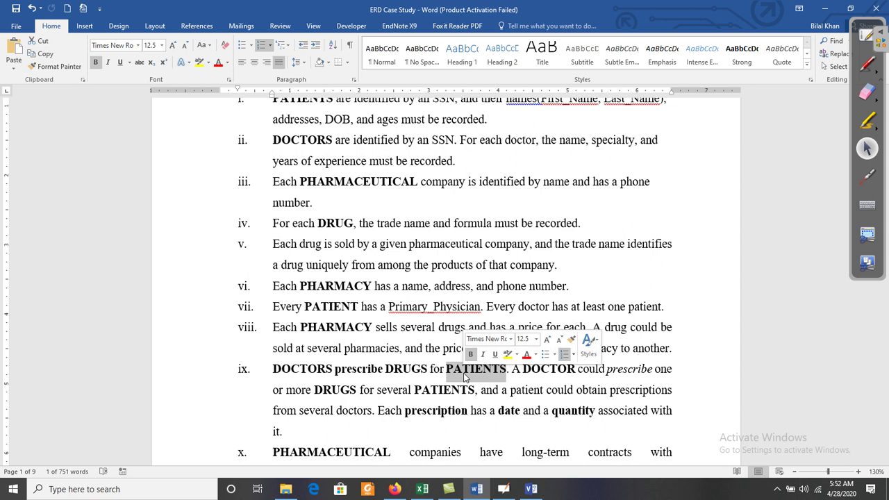
double_click(444, 411)
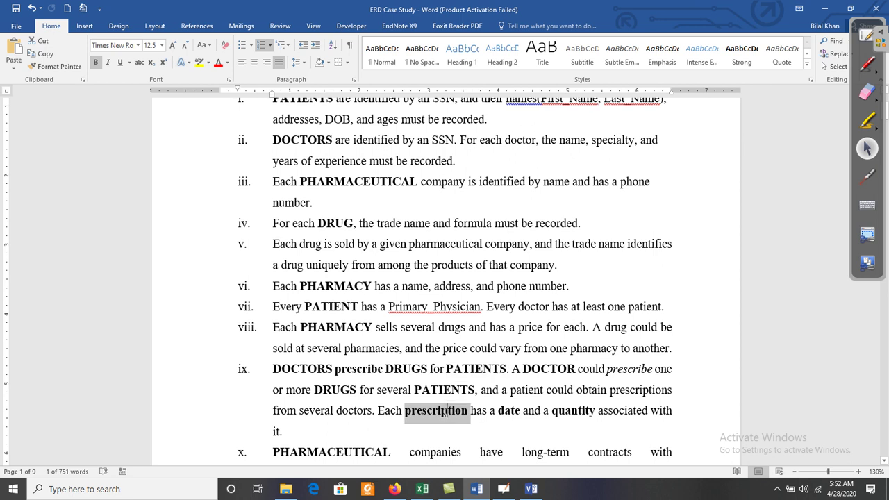
Return to Visio and add an entity named PRESCRIPTION below the relationship line between PATIENT and DOCTOR
left_click(532, 489)
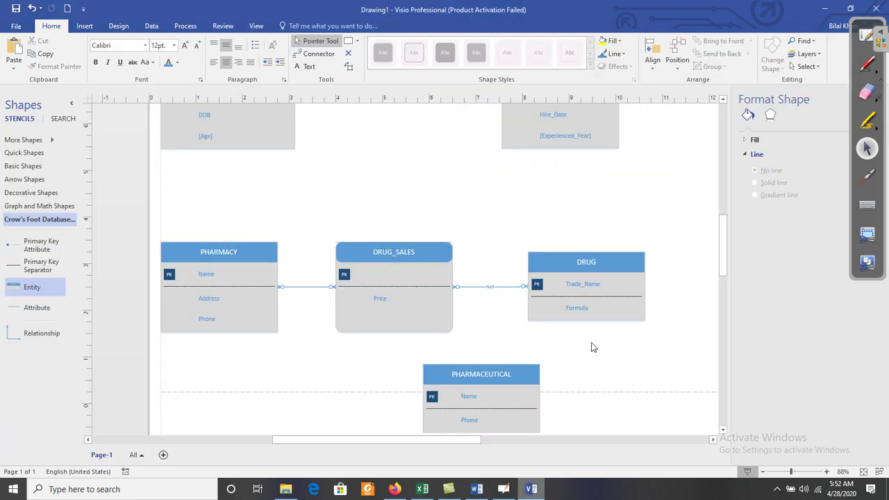
scroll(719, 238, "up", 2)
scroll(720, 238, "up", 1)
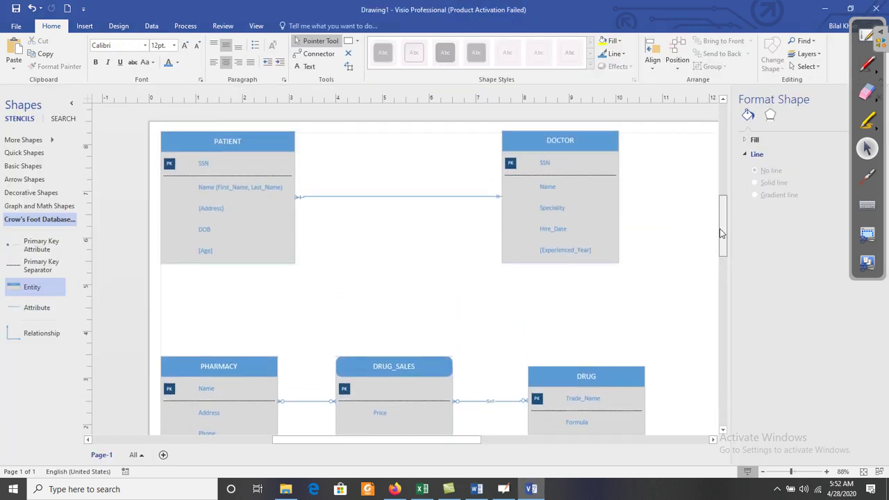
left_click_drag(30, 290, 392, 252)
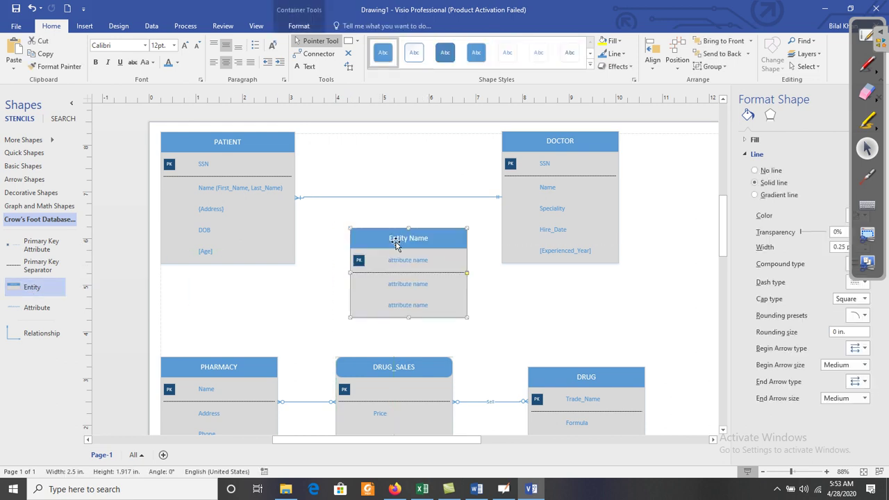
double_click(395, 247)
type("PRESCRIPTION")
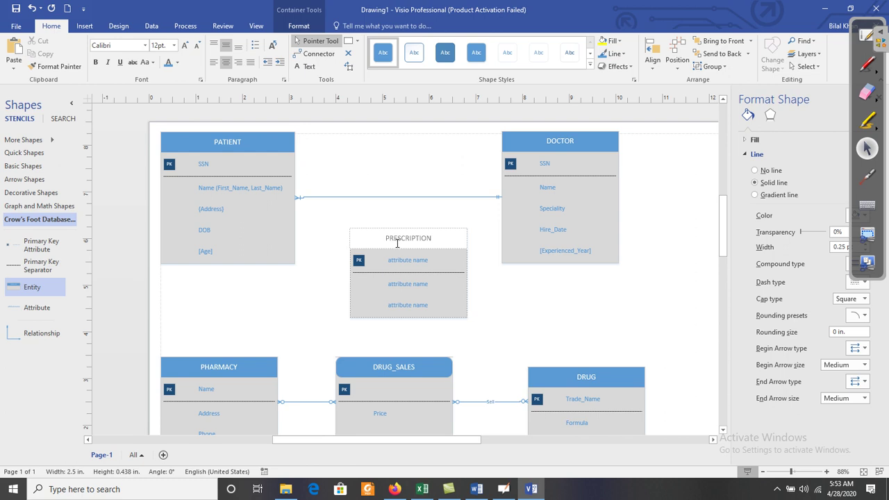
Name the primary key attribute of the PRESCRIPTION entity Prescription_ID
left_click(403, 258)
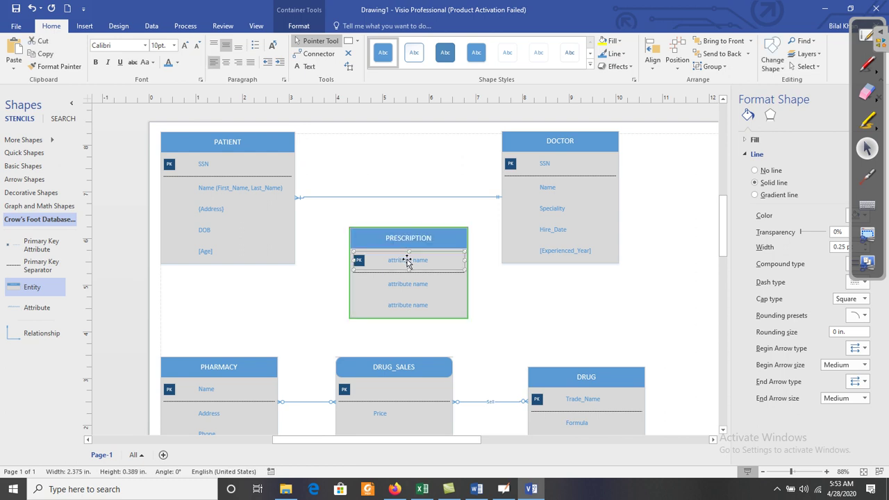
double_click(407, 260)
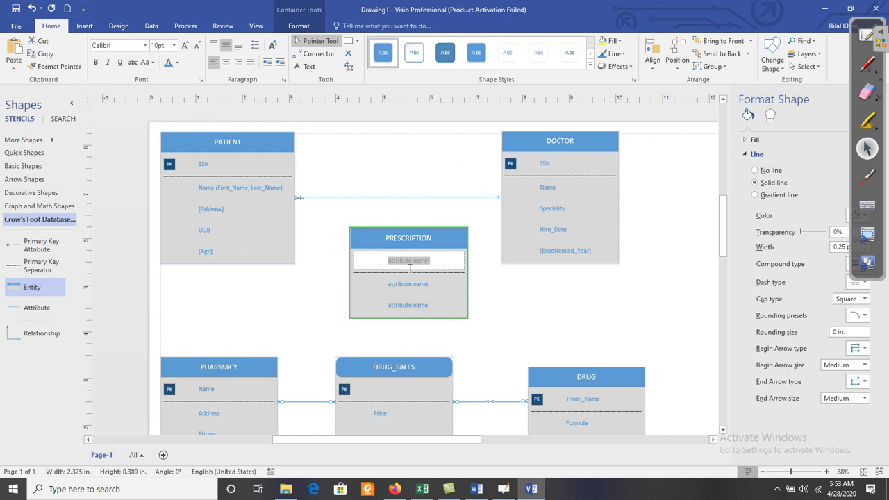
type("P")
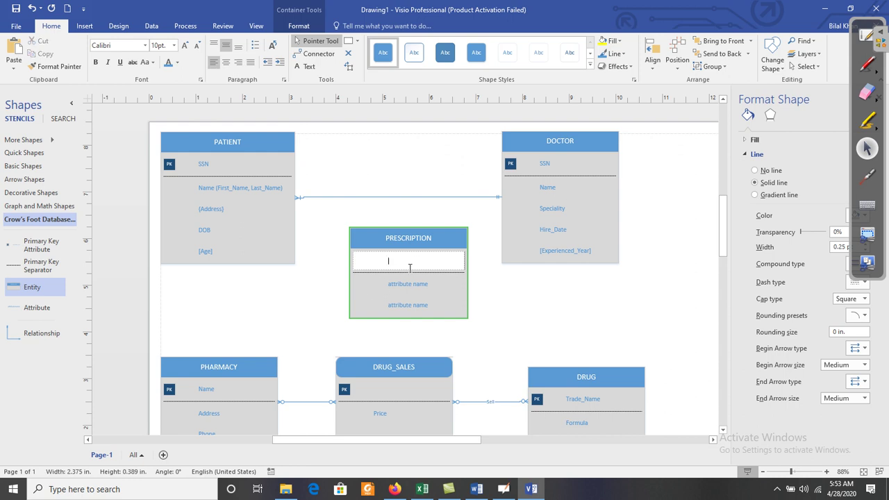
type("rescription_ID")
left_click(495, 294)
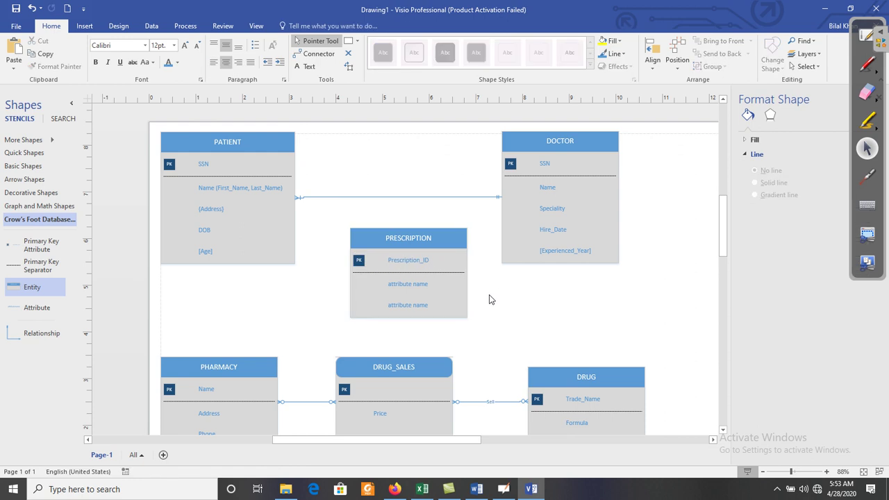
Connect the PRESCRIPTION entity to DRUG, PATIENT and DOCTOR with three relationship lines
left_click_drag(48, 333, 587, 366)
left_click_drag(40, 337, 292, 251)
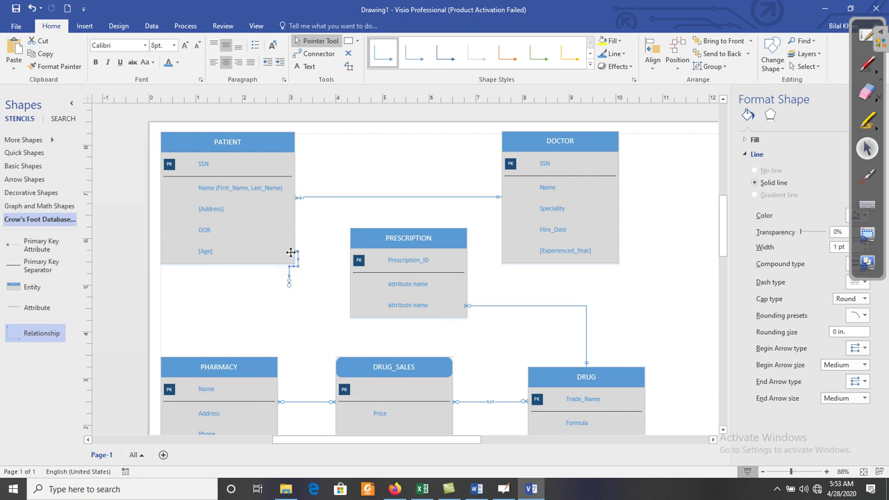
left_click_drag(288, 286, 324, 257)
left_click_drag(52, 339, 502, 251)
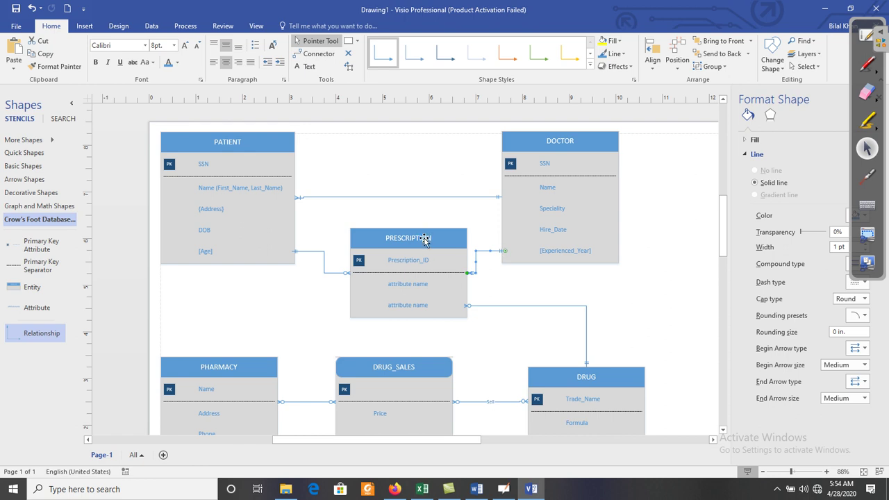
Switch to Word and check requirement ix for the attributes associated with each prescription
left_click(477, 488)
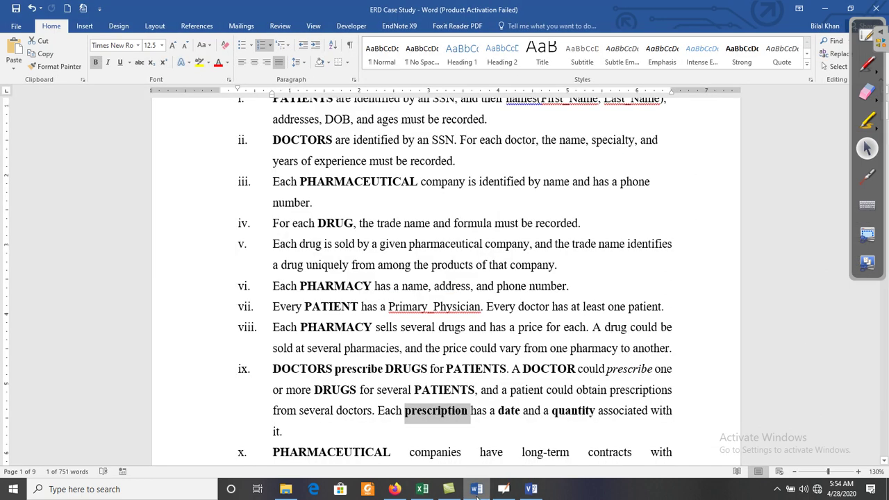
double_click(509, 411)
triple_click(509, 410)
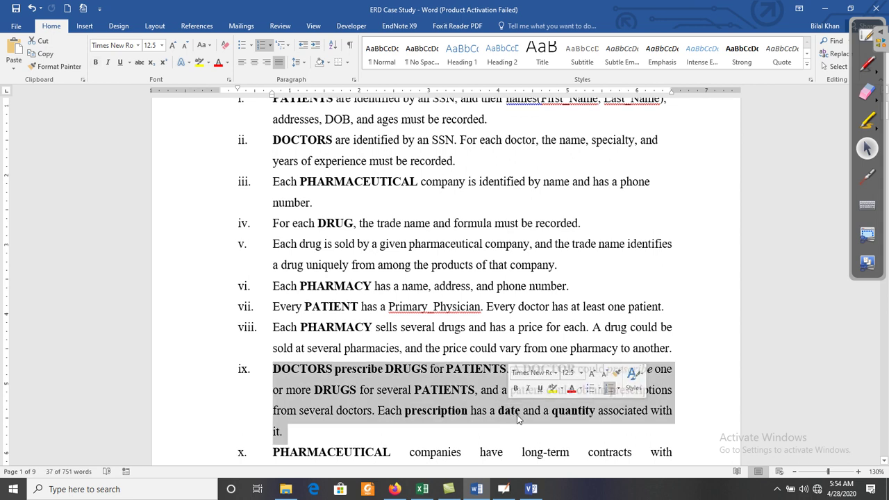
left_click(512, 410)
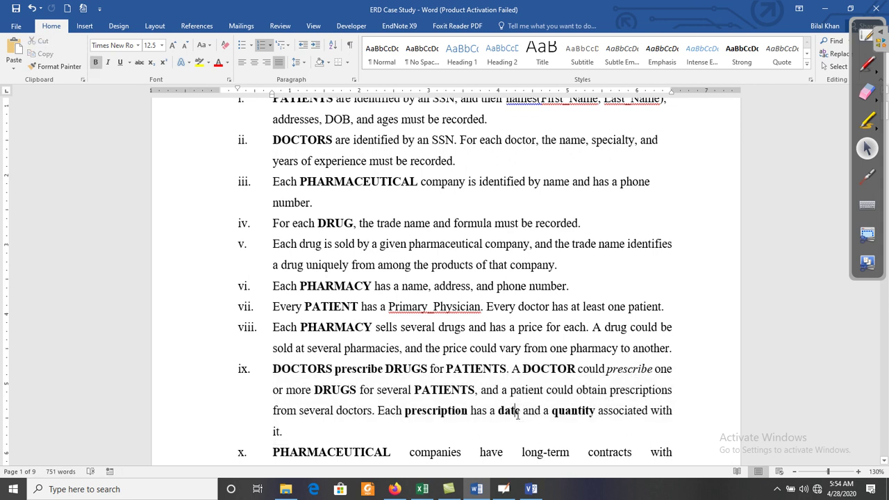
Return to Visio and name the two non-key attributes of PRESCRIPTION Dates and Quantity
left_click(531, 489)
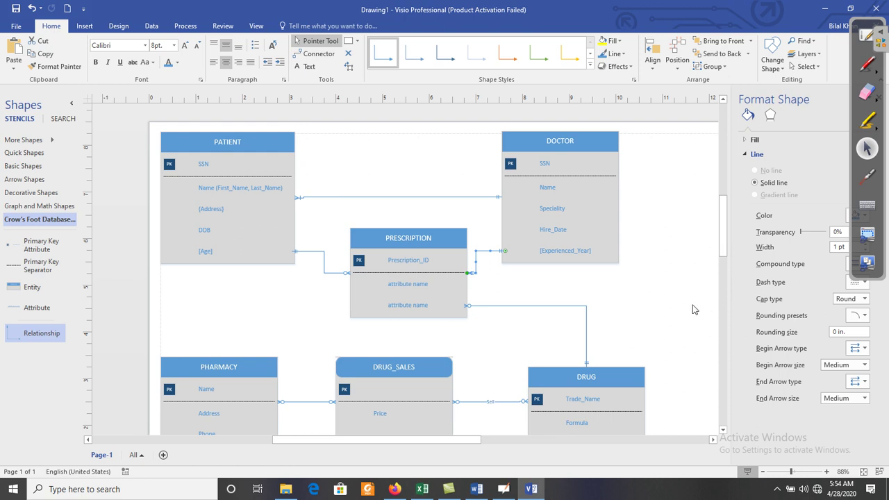
scroll(740, 200, "down", 3)
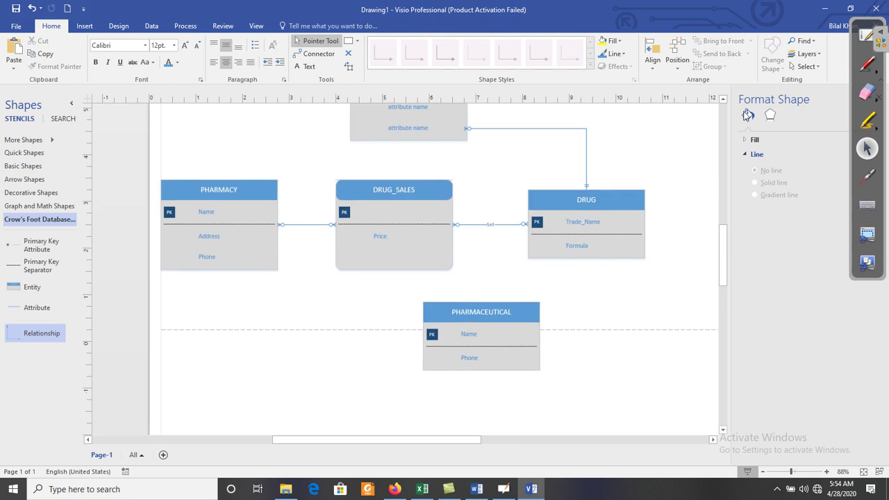
left_click_drag(724, 264, 717, 230)
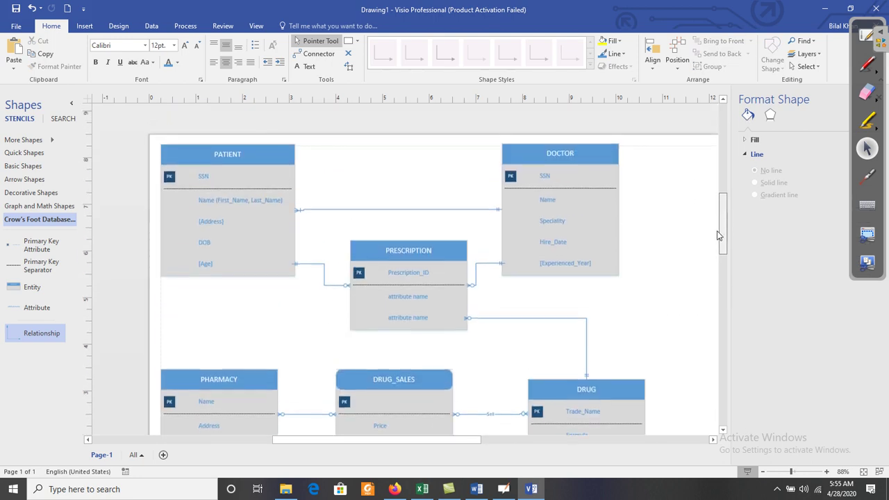
left_click(408, 299)
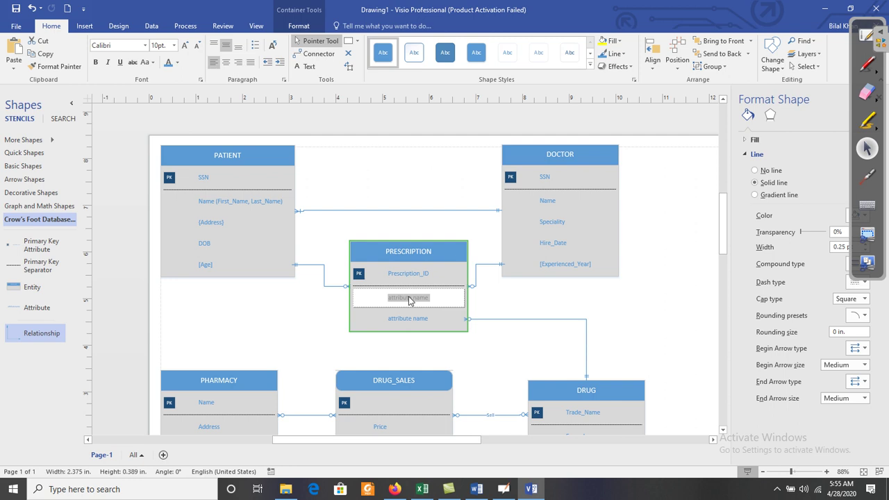
type("Dates")
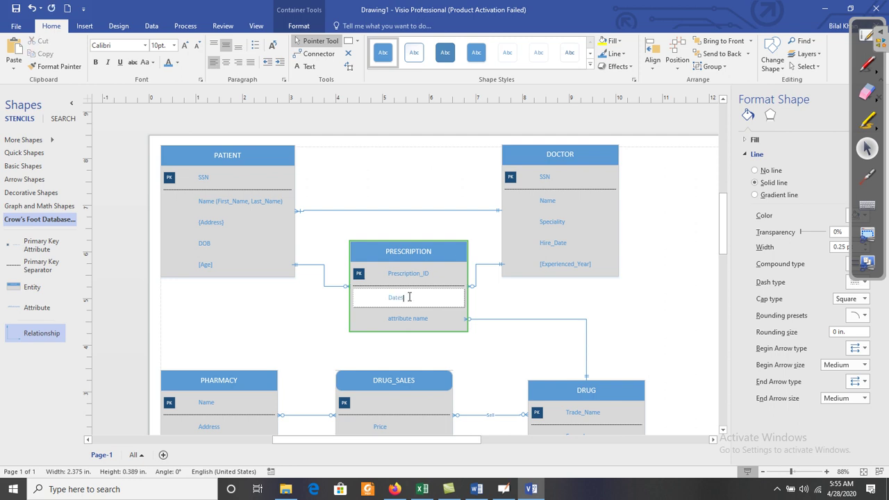
left_click(399, 321)
type("Qu")
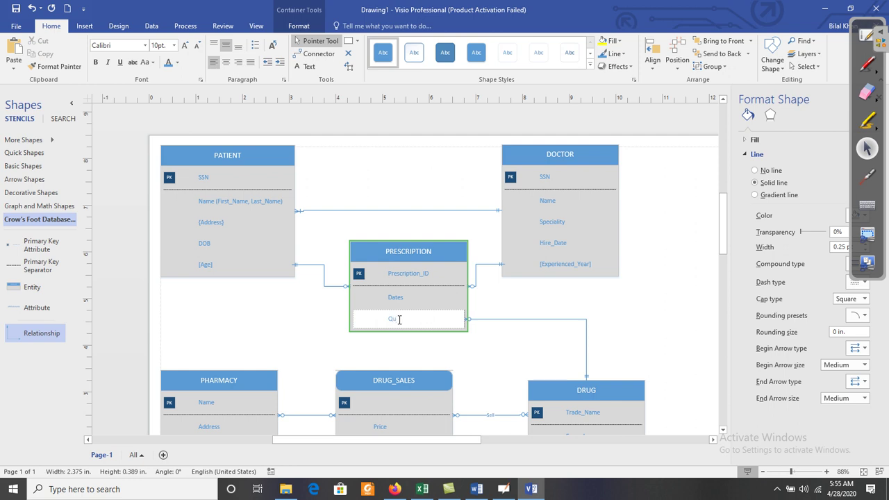
type("antity")
left_click(468, 365)
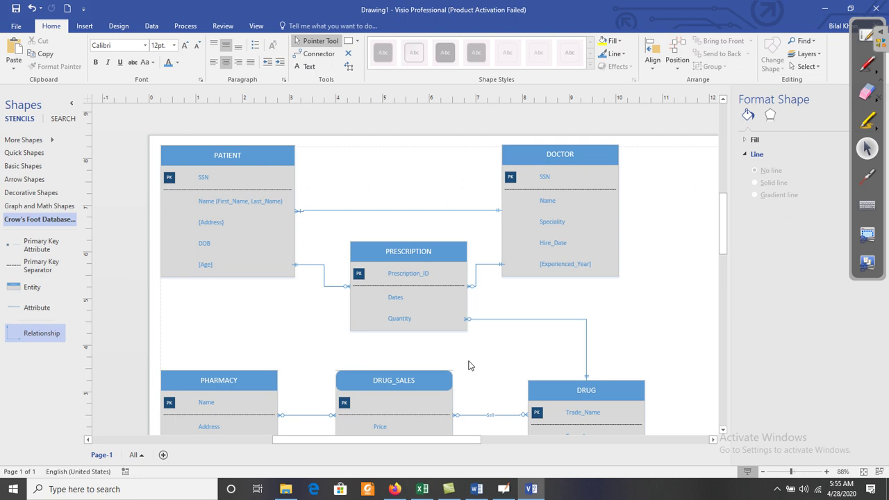
Give the PRESCRIPTION entity rounded corners using the 0.125 in. line rounding preset
left_click(449, 331)
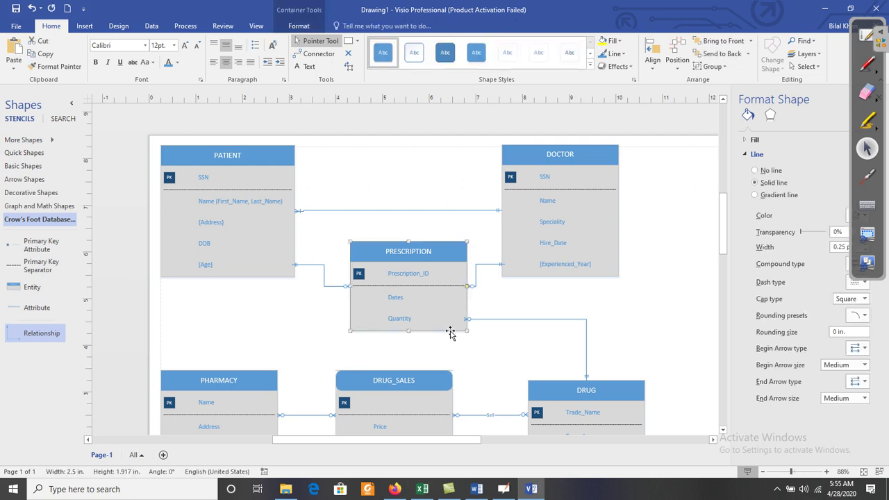
right_click(450, 332)
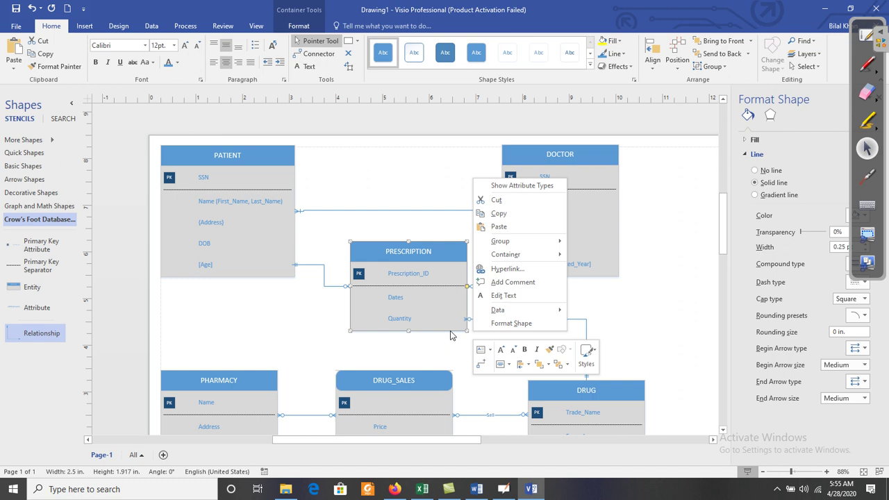
left_click(530, 323)
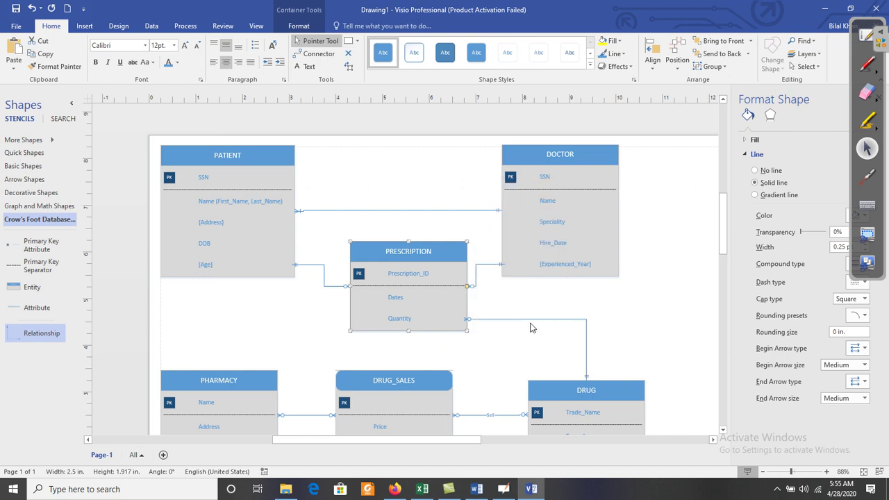
left_click(854, 317)
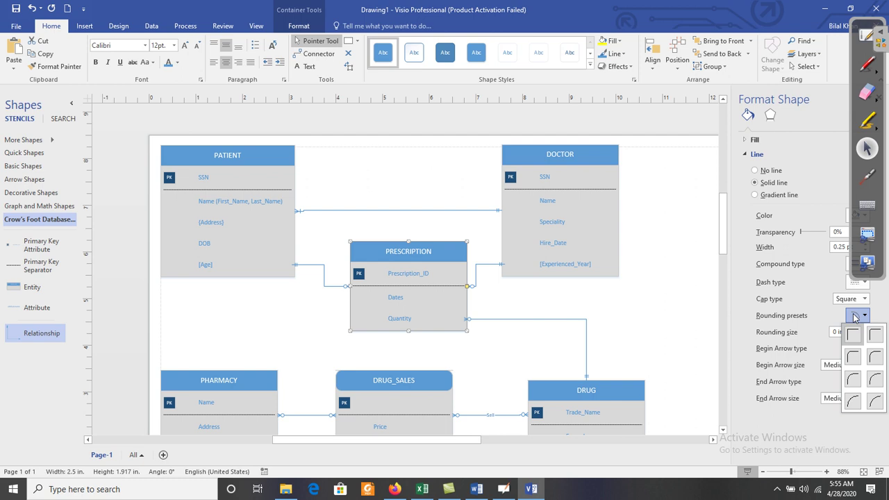
left_click(852, 357)
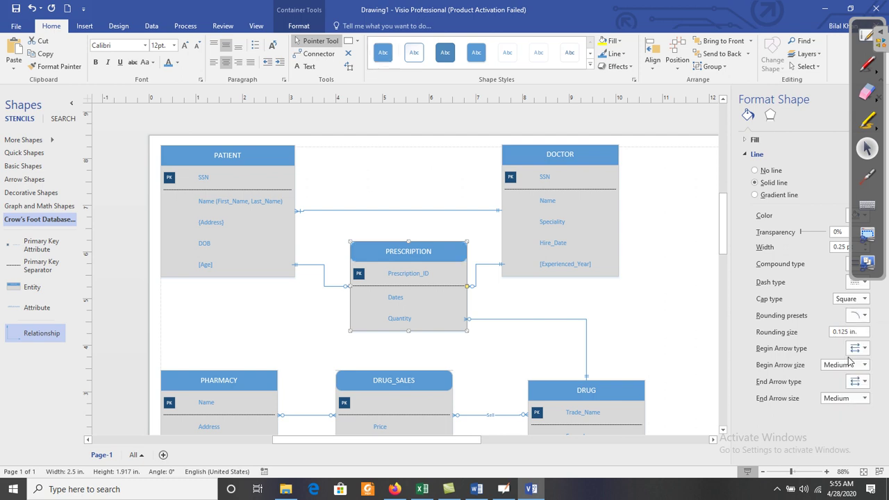
left_click(685, 329)
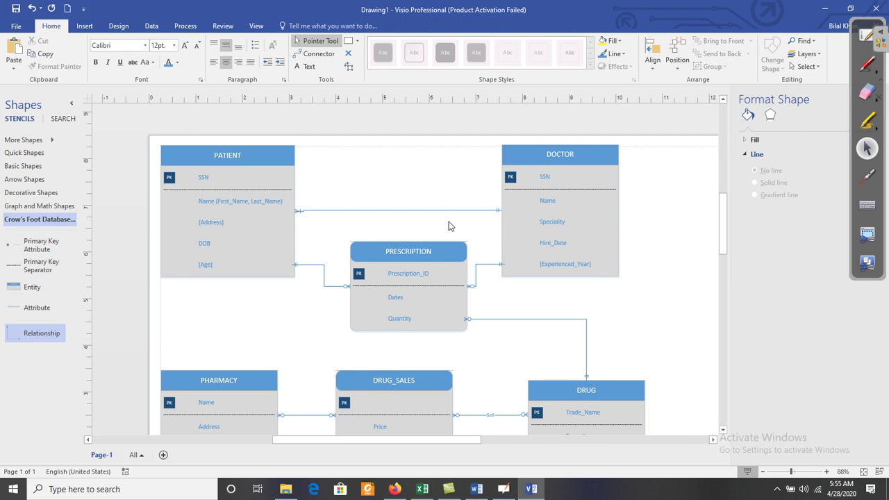
Label the relationship line between PATIENT and DOCTOR "has"
left_click(423, 210)
double_click(423, 210)
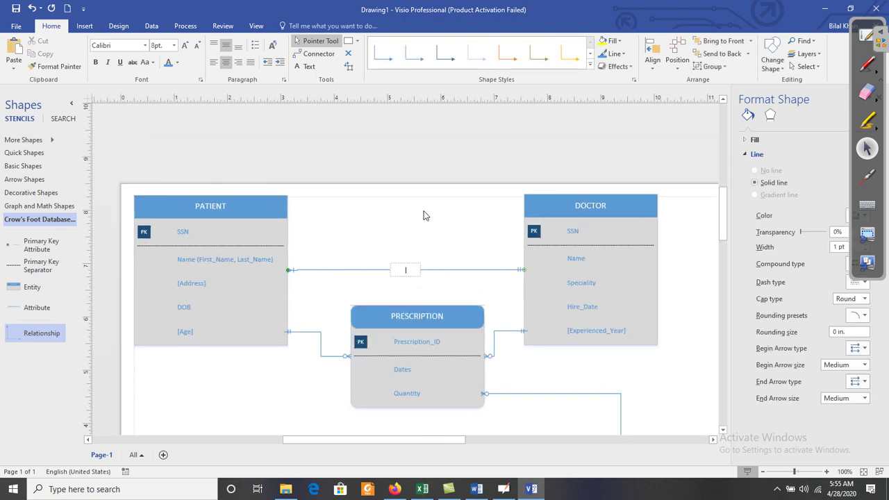
key("Escape")
left_click(426, 237)
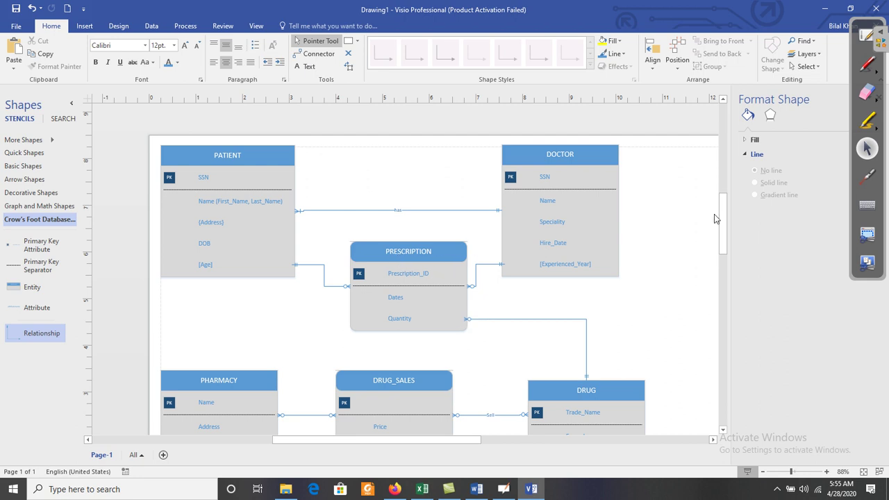
Nudge the PHARMACEUTICAL entity down, farther below the DRUG_SALES and DRUG entities
left_click_drag(720, 243, 729, 271)
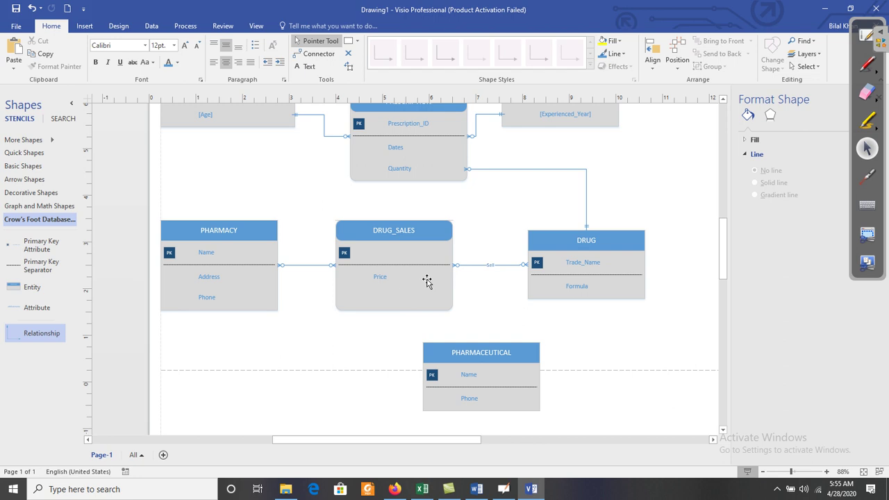
left_click(455, 345)
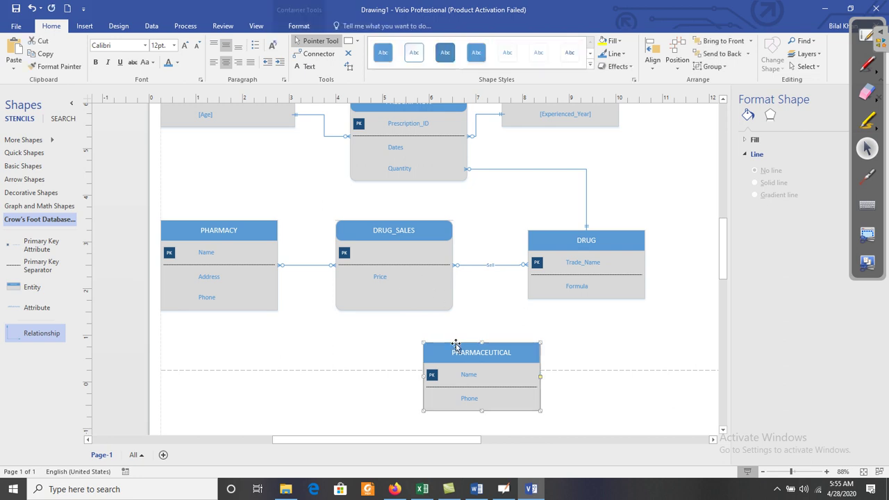
key("Down")
key("Down")
key("Down")
key("Down")
key("Down")
key("Down")
key("Down")
key("Down")
key("Down")
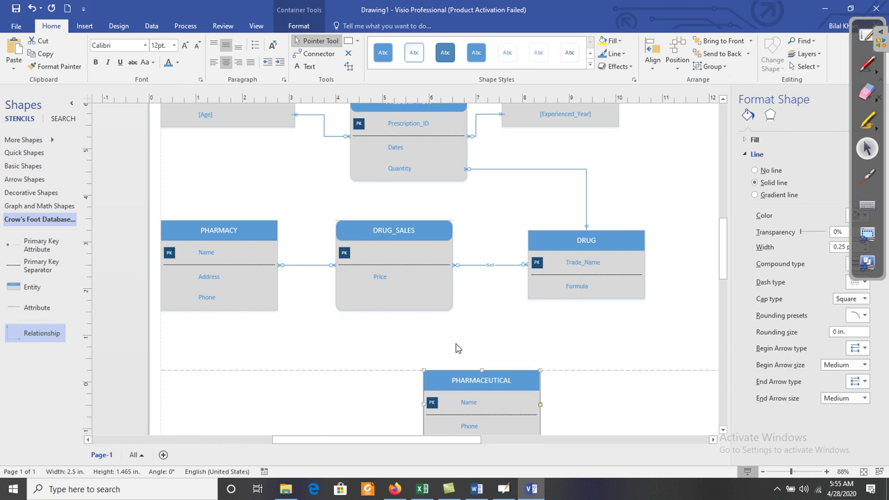
Switch to Word and examine requirement x on contracts between pharmaceutical companies and pharmacies, highlighting the words pharmaceutical companies
left_click(477, 489)
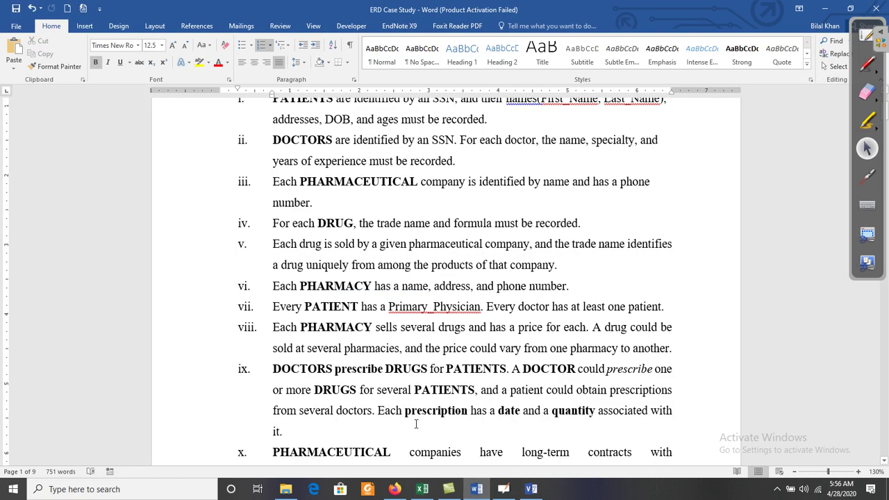
left_click(357, 410)
key("Down")
key("Down")
key("Down")
key("Down")
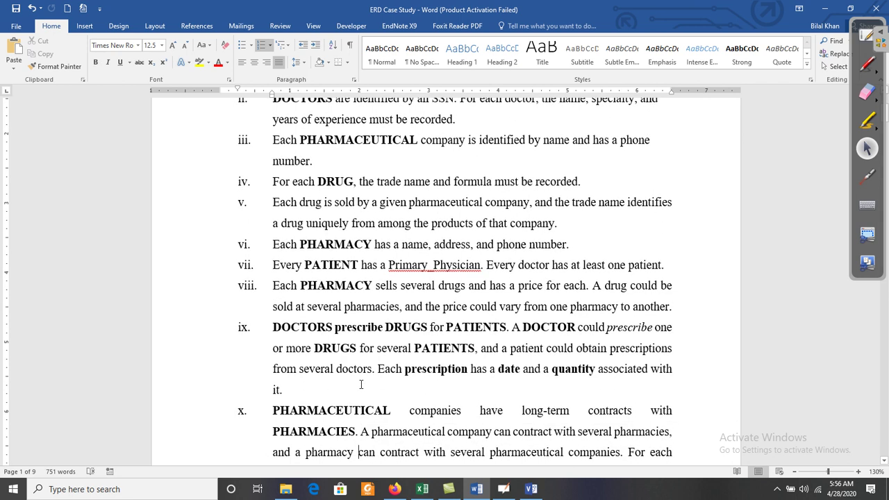
key("Down")
key("Down")
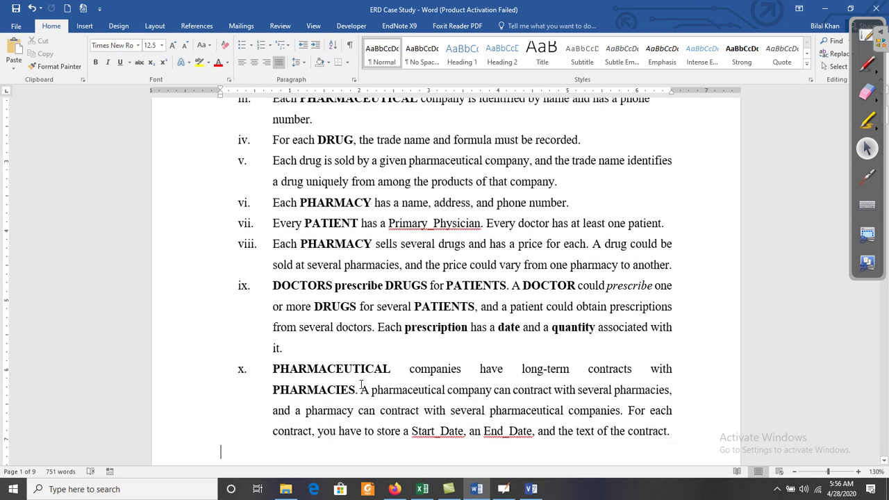
left_click(298, 392)
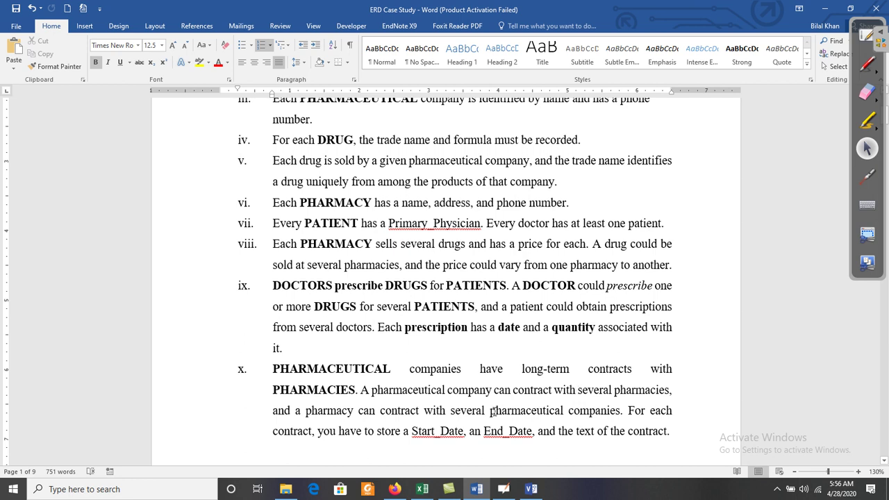
left_click_drag(490, 411, 612, 414)
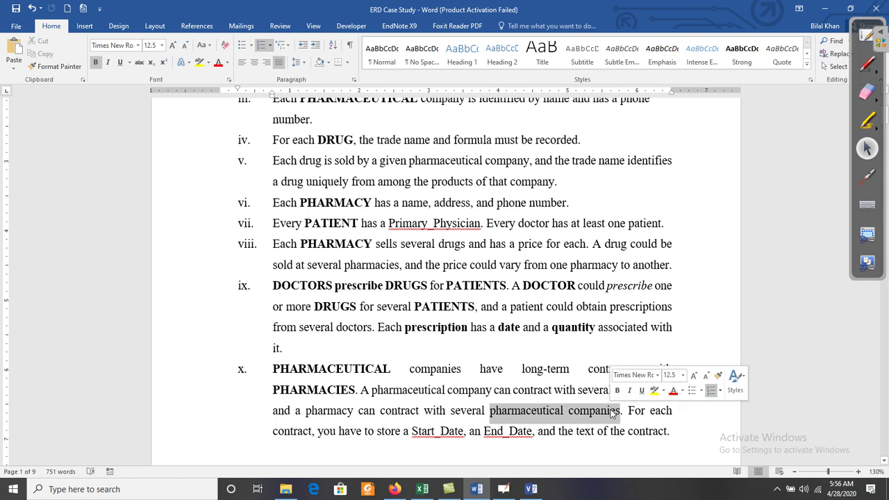
Switch to Visio, move the PHARMACEUTICAL entity slightly up and add a new entity named CONTRACT beside it, below PHARMACY and DRUG_SALES
left_click(532, 489)
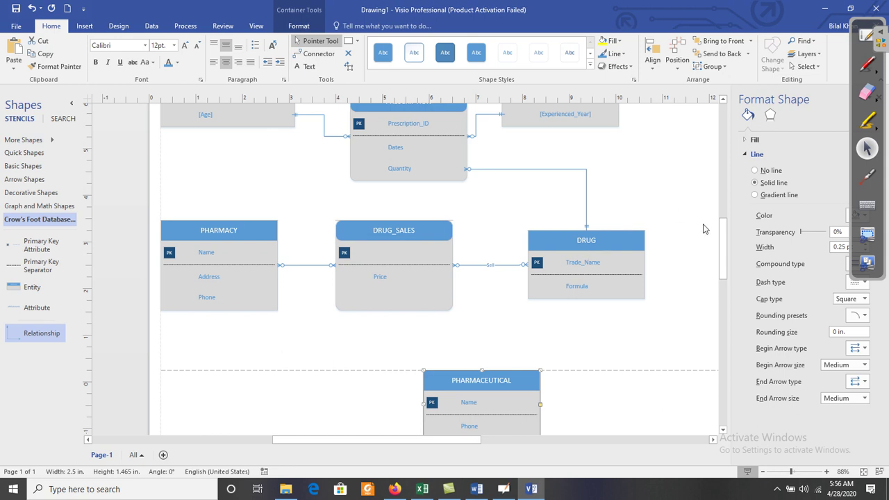
left_click_drag(459, 376, 476, 349)
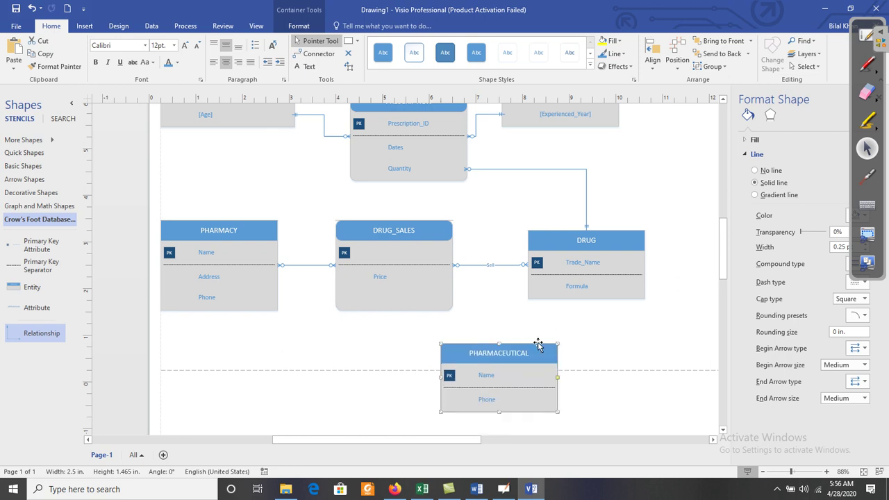
left_click_drag(13, 287, 285, 346)
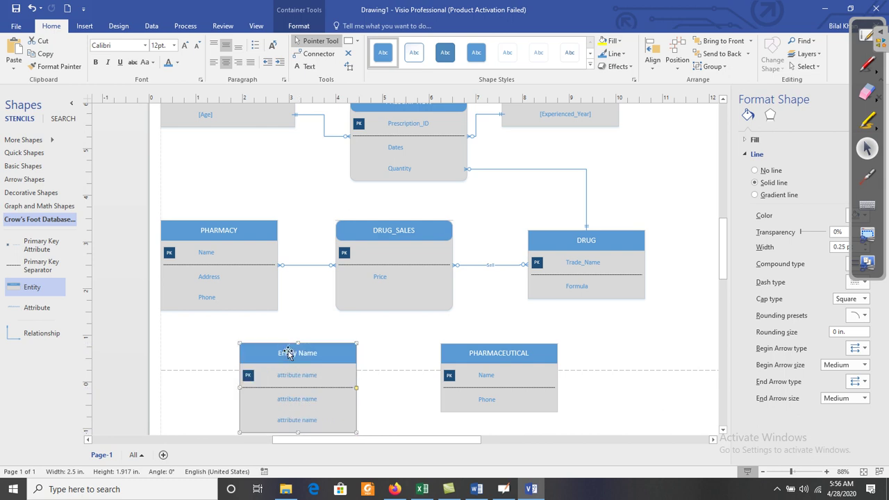
double_click(289, 354)
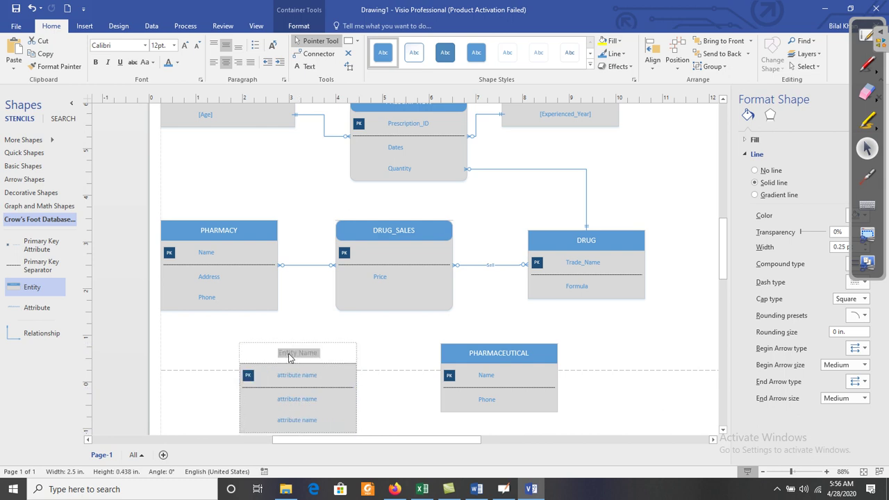
type("Con")
key("BackSpace")
key("BackSpace")
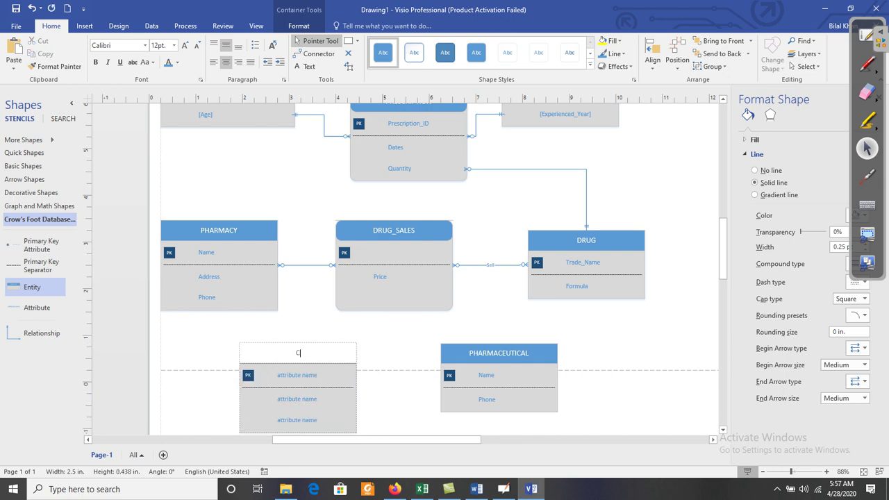
type("ONTRACT")
left_click(389, 353)
Name the primary key attribute of the CONTRACT entity Contract_ID
left_click(300, 379)
double_click(300, 379)
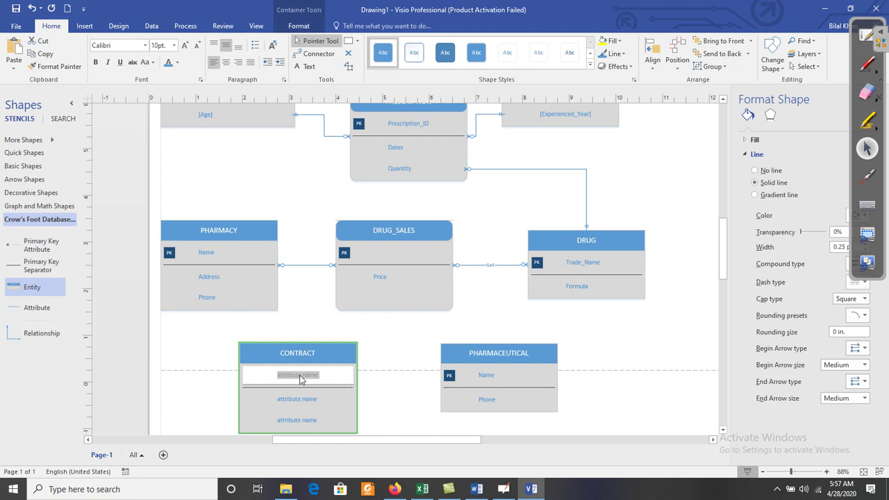
type("Contract")
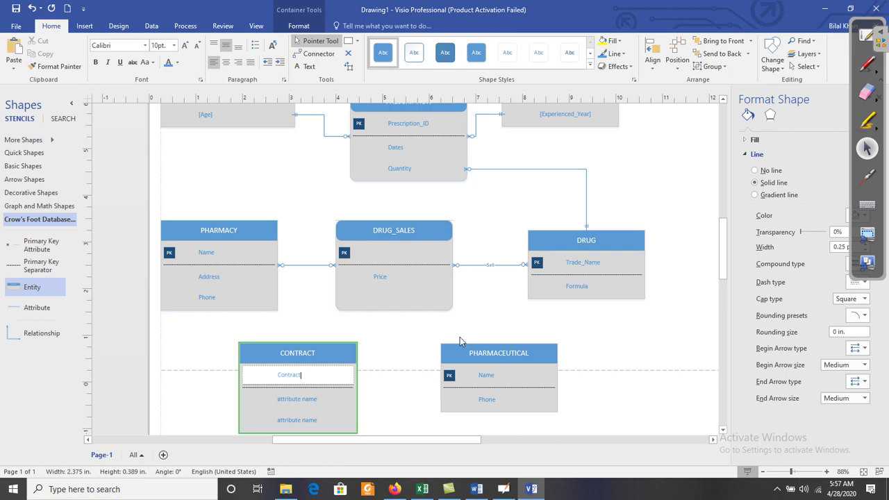
type("_ID")
left_click(376, 345)
Connect CONTRACT to both PHARMACEUTICAL and PHARMACY with relationship lines, nudging PHARMACEUTICAL to straighten its connection
left_click_drag(48, 337, 438, 378)
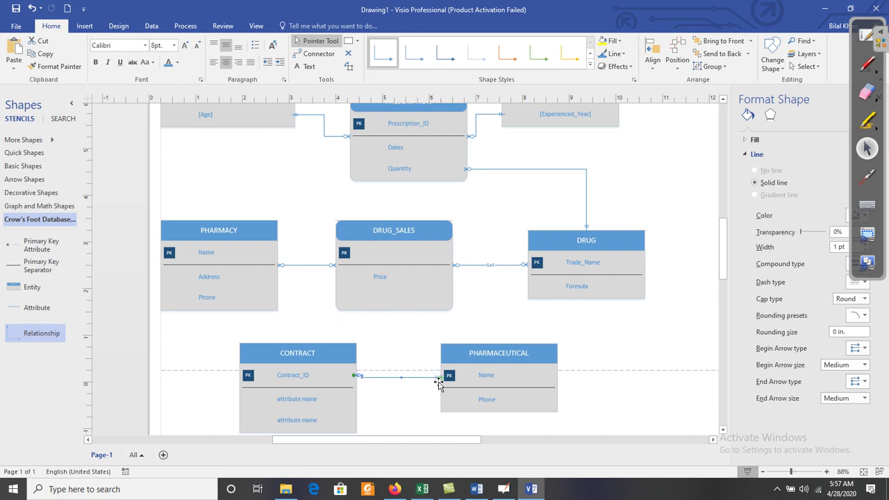
left_click(410, 359)
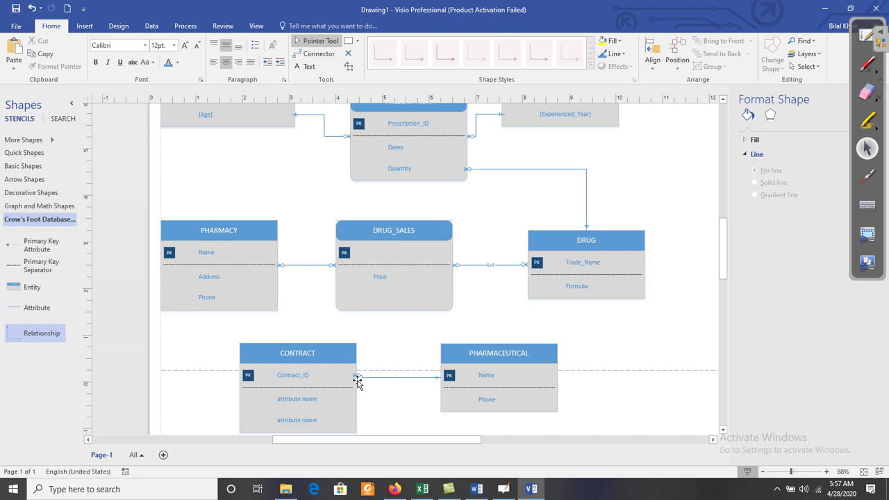
left_click_drag(495, 345, 492, 344)
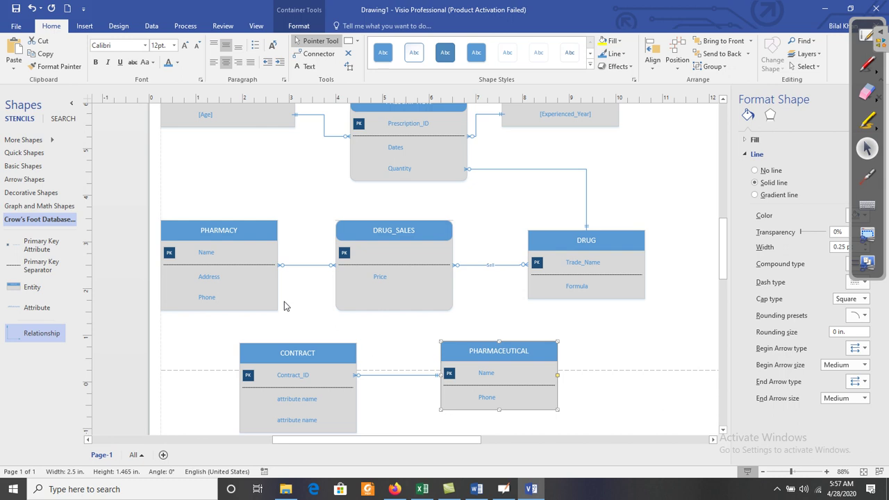
left_click_drag(29, 342, 219, 311)
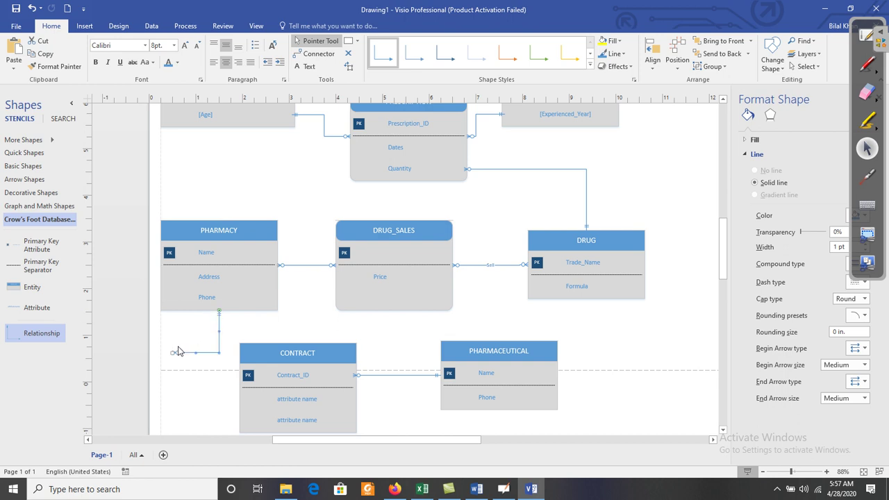
left_click_drag(174, 353, 238, 388)
Switch to Word and check which attributes requirement x asks to store for each contract
left_click(476, 489)
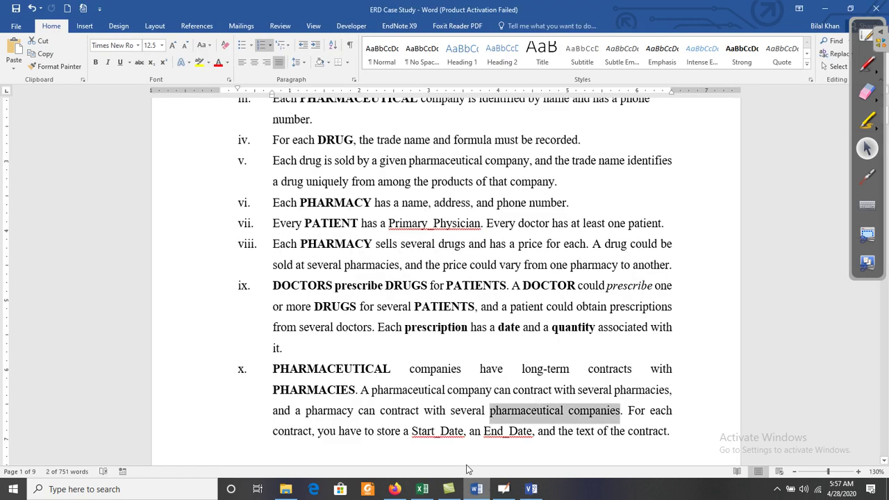
left_click(488, 410)
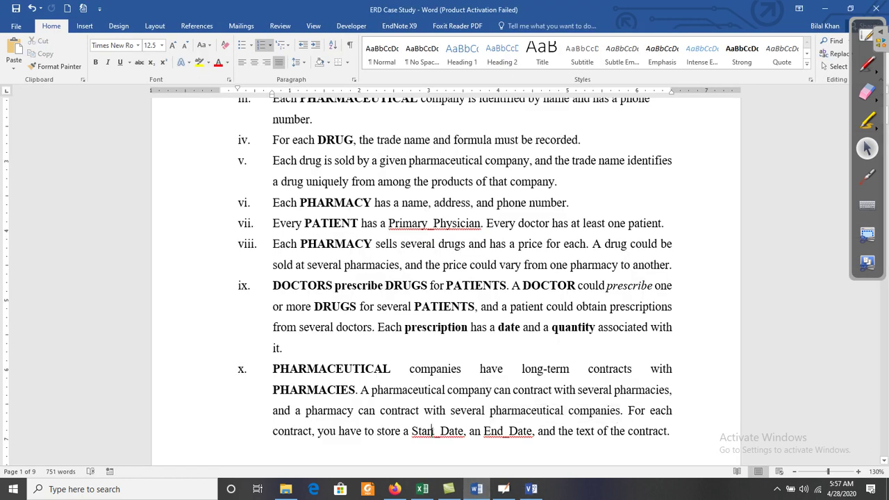
double_click(432, 430)
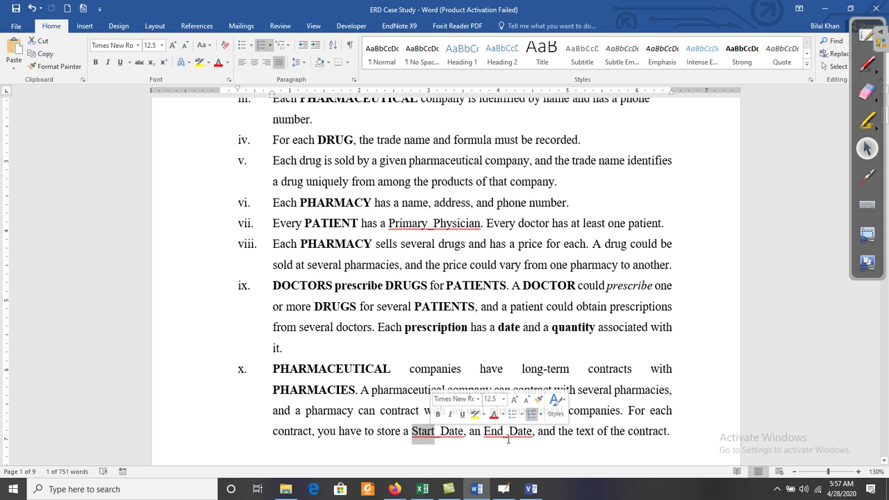
Switch to Visio and name the two non-key attributes of the CONTRACT entity Start_Date and End_Date
left_click(531, 489)
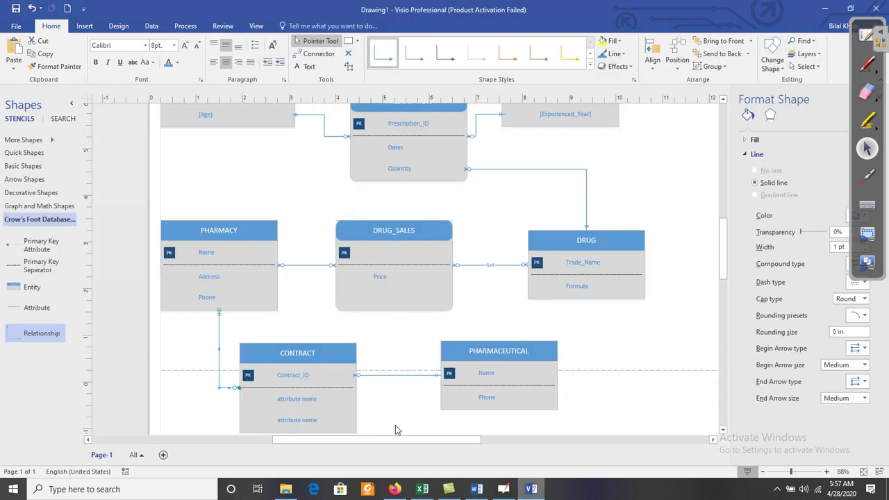
double_click(303, 399)
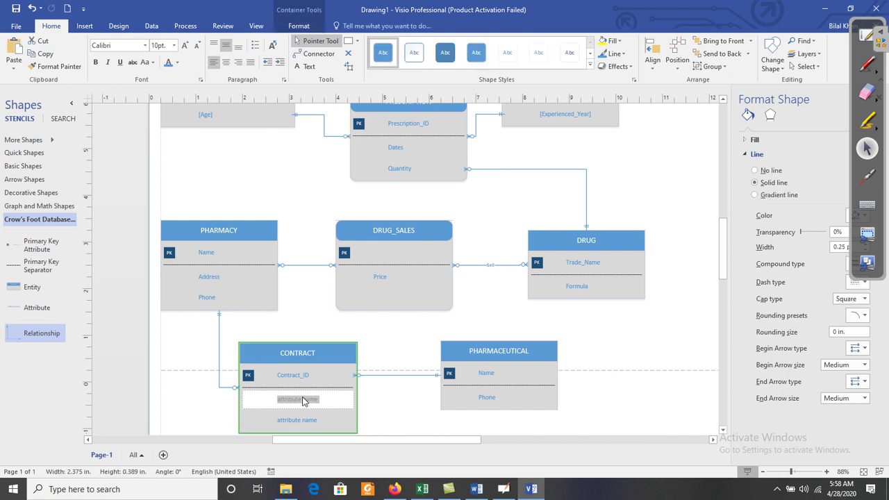
type("S")
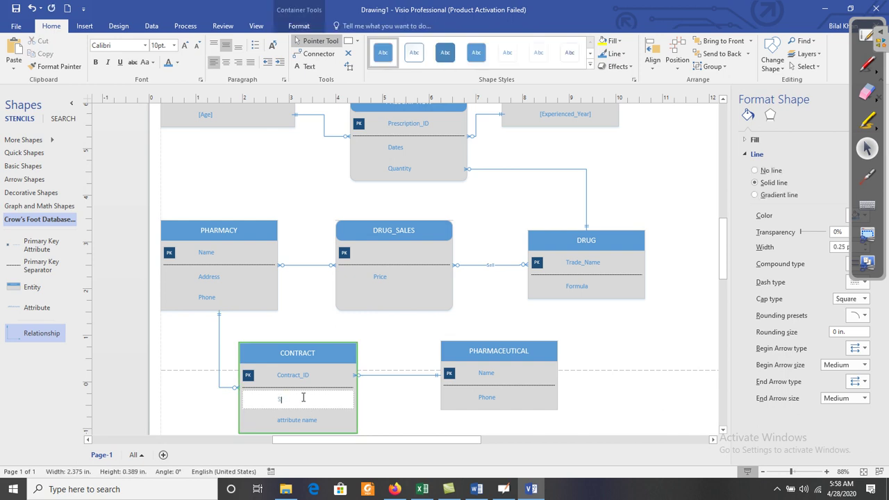
type("TART_Date")
scroll(722, 264, "up", 3)
scroll(722, 264, "down", 4)
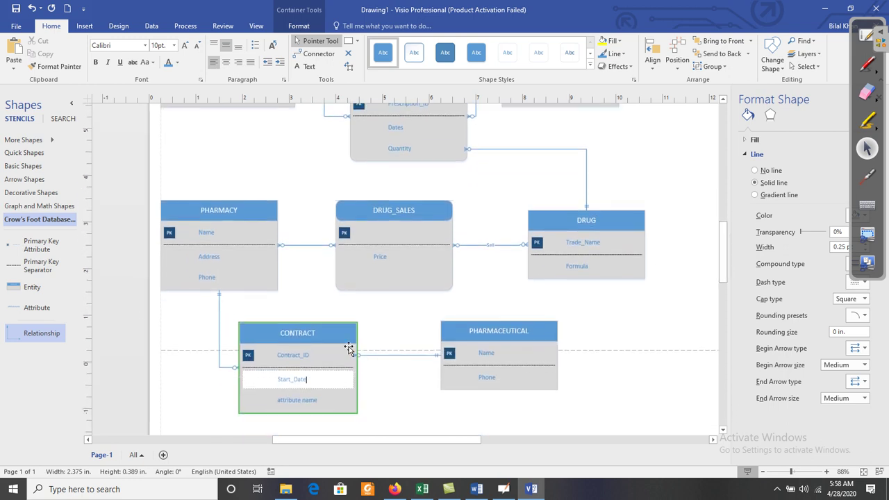
double_click(283, 403)
type("EN")
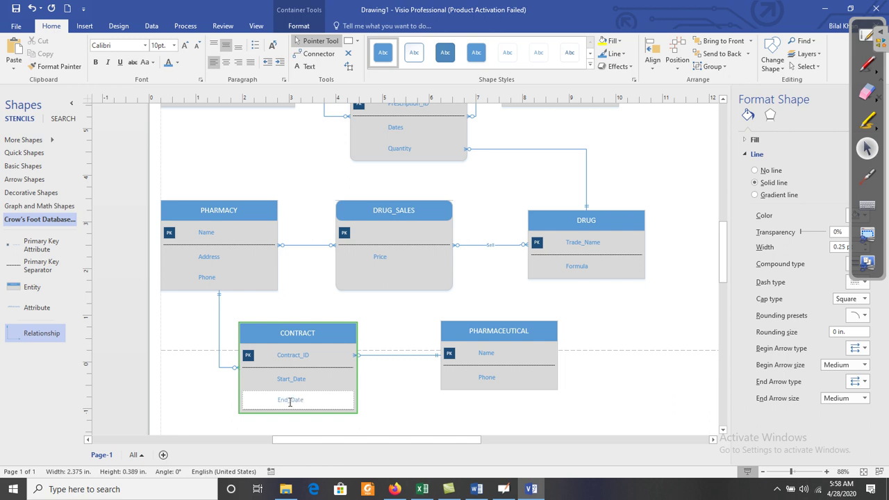
left_click(387, 381)
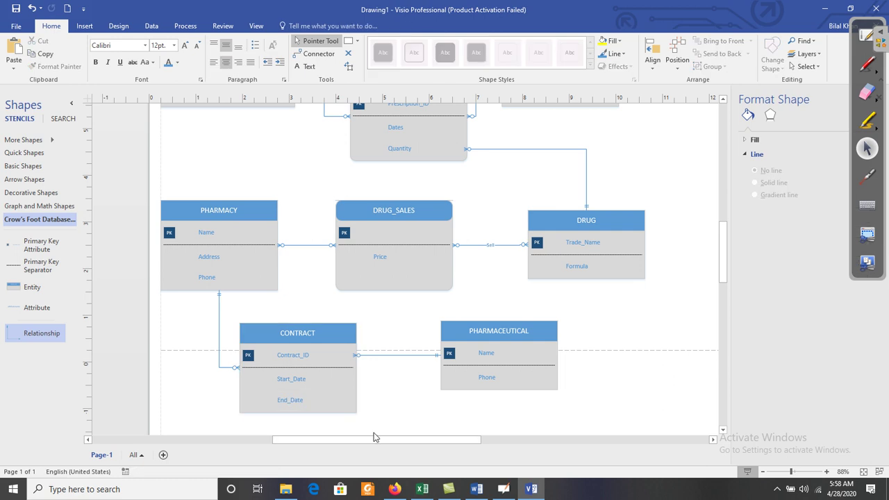
Add another attribute named Text below End_Date in the CONTRACT entity
left_click_drag(38, 308, 287, 407)
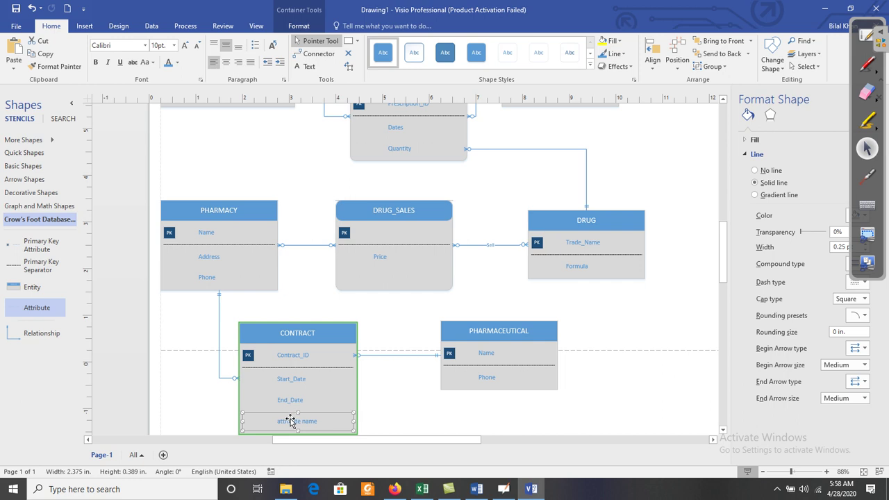
double_click(291, 420)
type("Text")
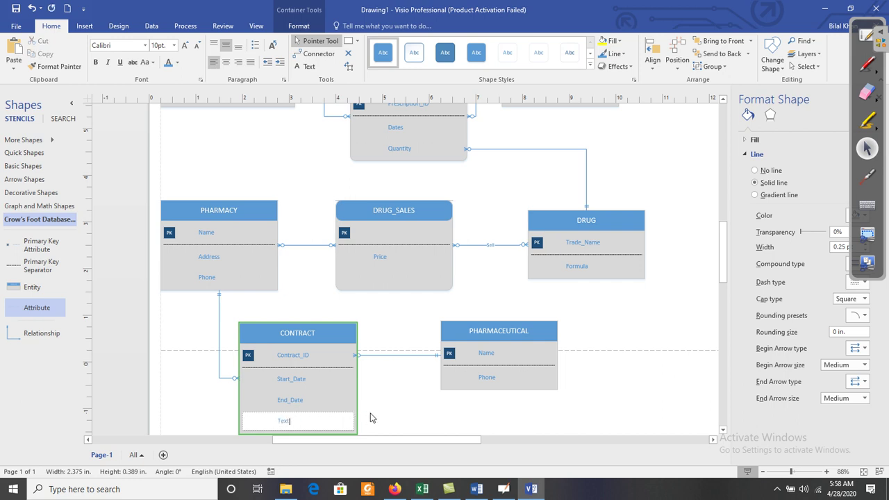
left_click(369, 417)
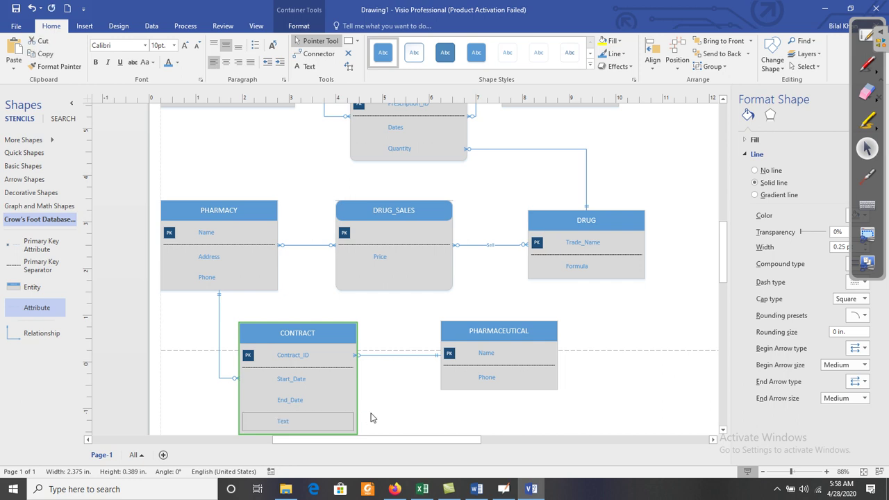
Nudge the CONTRACT entity up, closer to the PHARMACY and DRUG_SALES entities
left_click(320, 329)
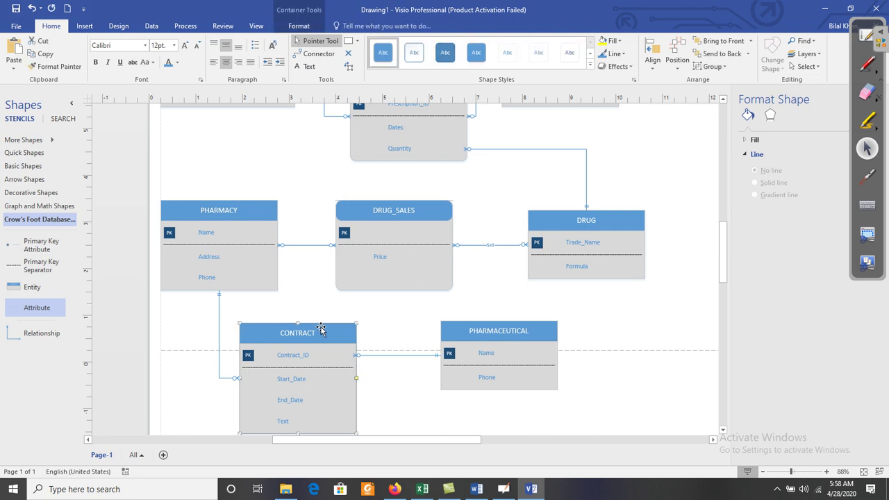
key("Up")
key("Up")
key("Up")
key("Up")
key("Up")
key("Up")
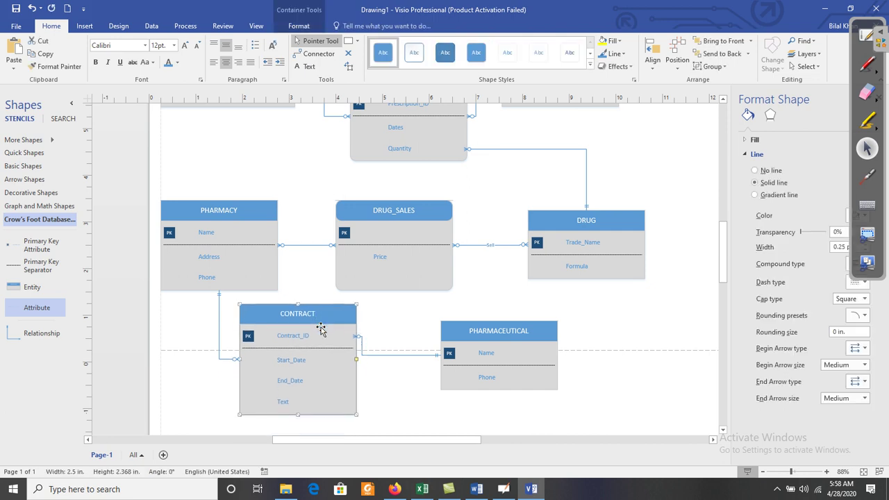
Nudge the PHARMACEUTICAL entity up and slightly right so it sits roughly level with the CONTRACT entity
left_click(550, 320)
key("Up")
key("Up")
key("Up")
key("Up")
key("Up")
key("Up")
key("Up")
key("Up")
key("Up")
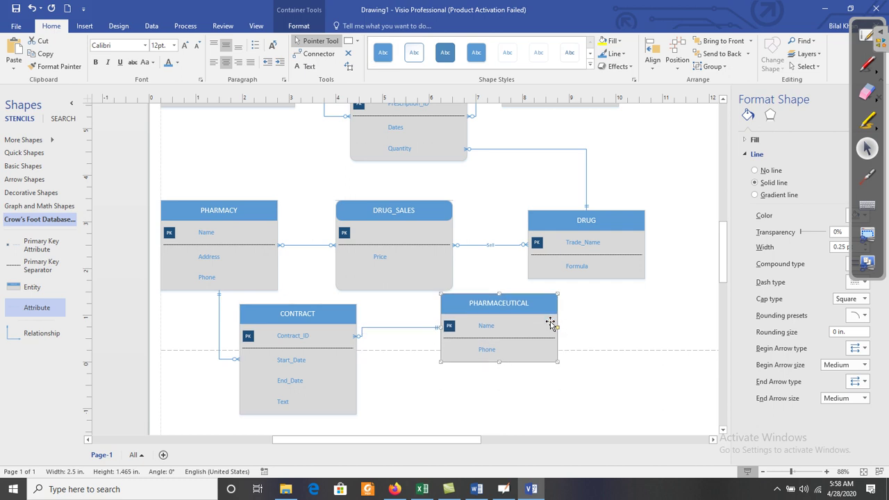
key("Down")
key("Down")
key("Down")
key("Down")
key("Right")
key("Right")
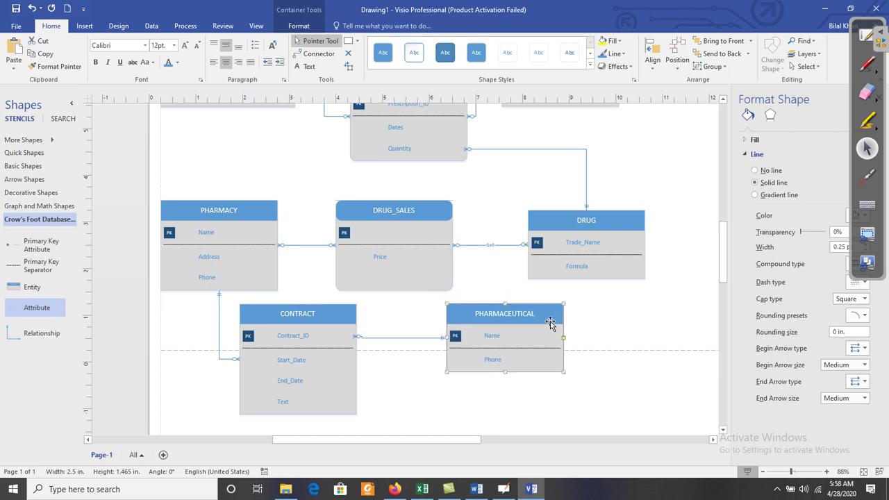
key("Up")
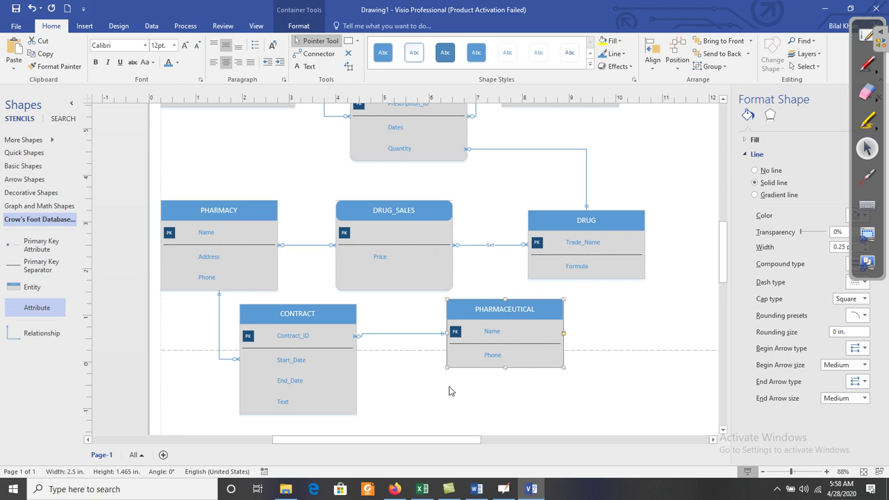
Give the CONTRACT entity rounded corners using the 0.125 in. line rounding preset
left_click(336, 308)
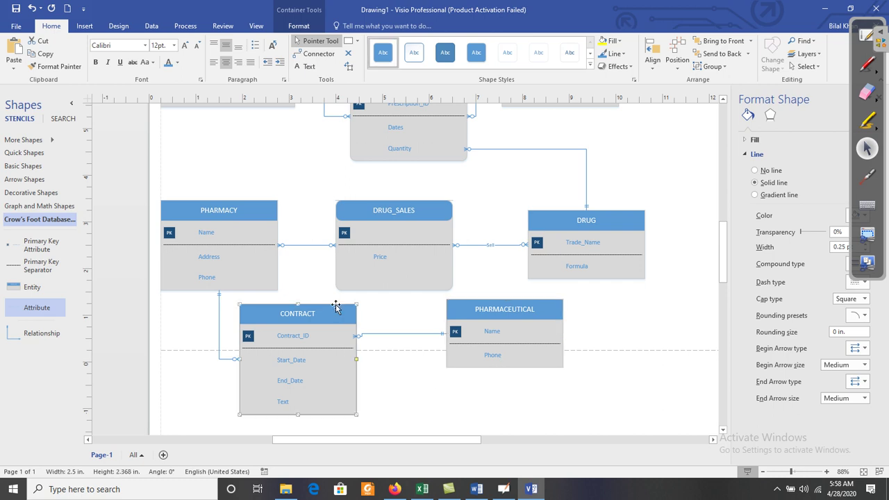
right_click(336, 308)
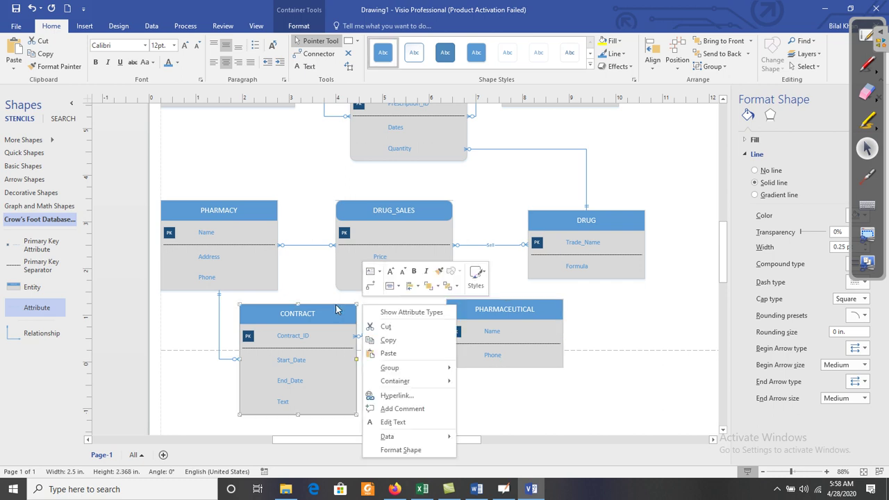
left_click(415, 450)
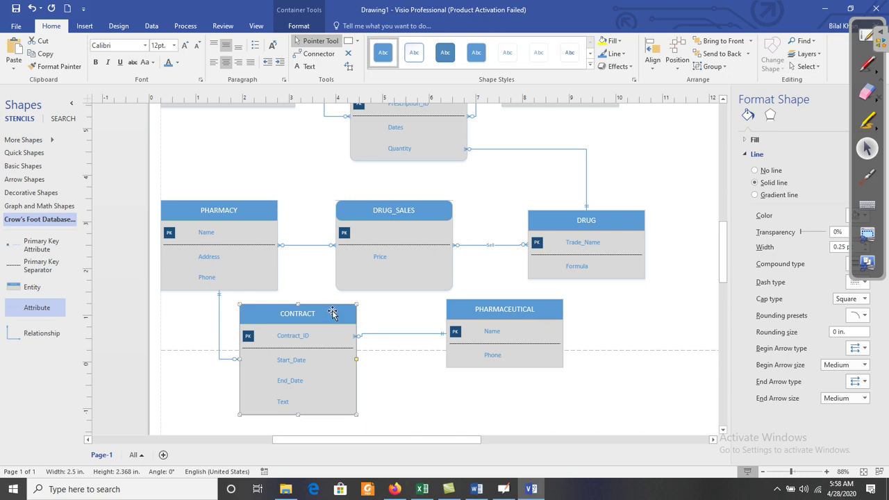
left_click(858, 316)
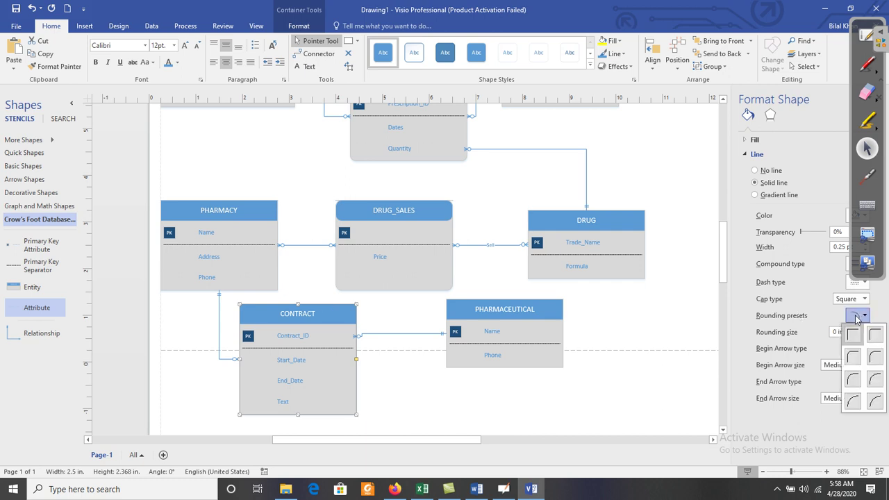
left_click(851, 356)
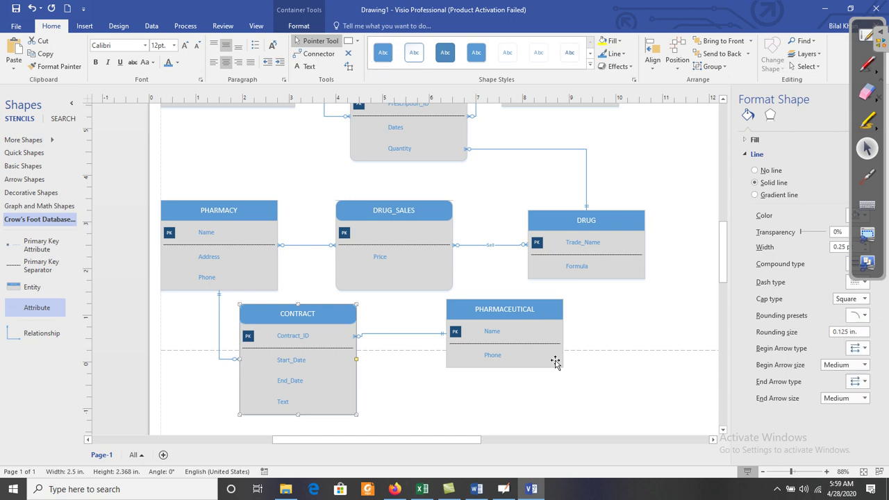
left_click(417, 411)
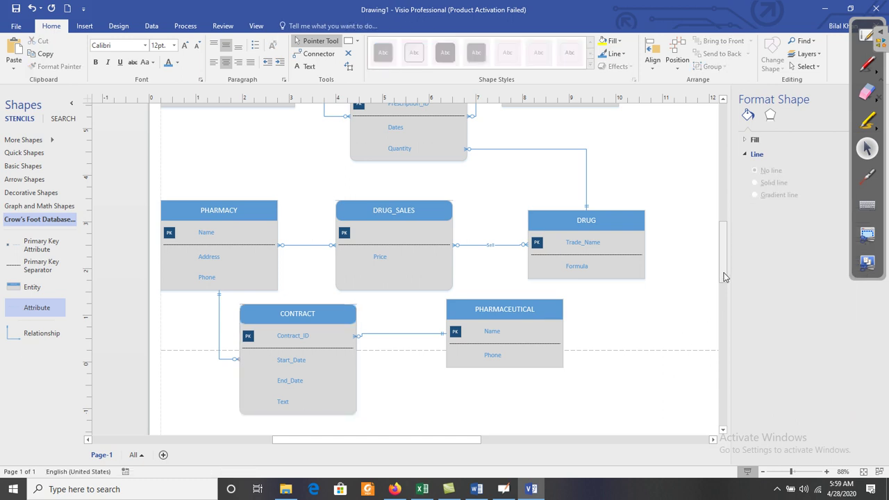
left_click(876, 31)
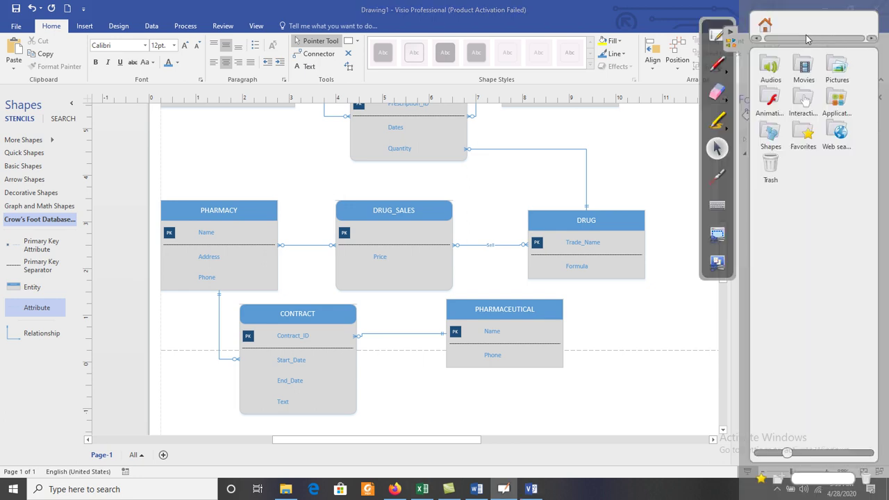
Put away the annotation side panel and review the whole ER diagram, from PATIENT and DOCTOR down to CONTRACT and PHARMACEUTICAL
left_click(666, 150)
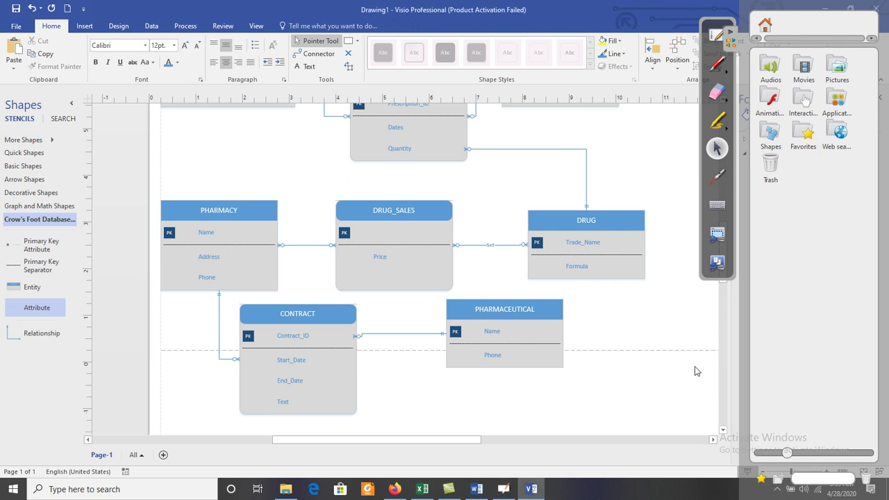
left_click(727, 35)
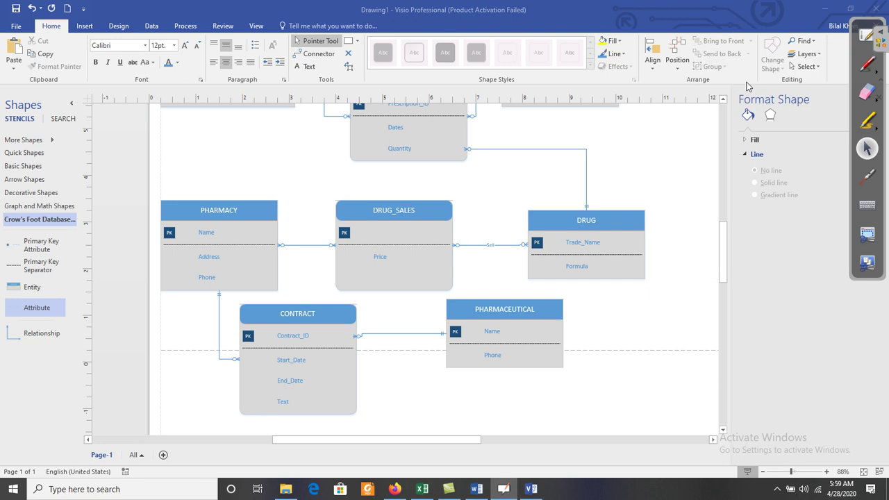
left_click(721, 264)
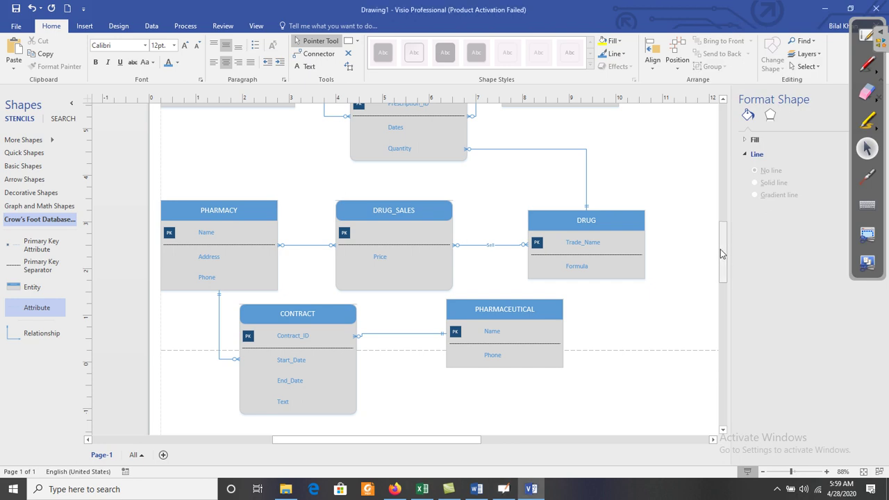
mouse_move(722, 254)
left_mouse_down()
mouse_move(722, 238)
mouse_move(726, 249)
left_mouse_up()
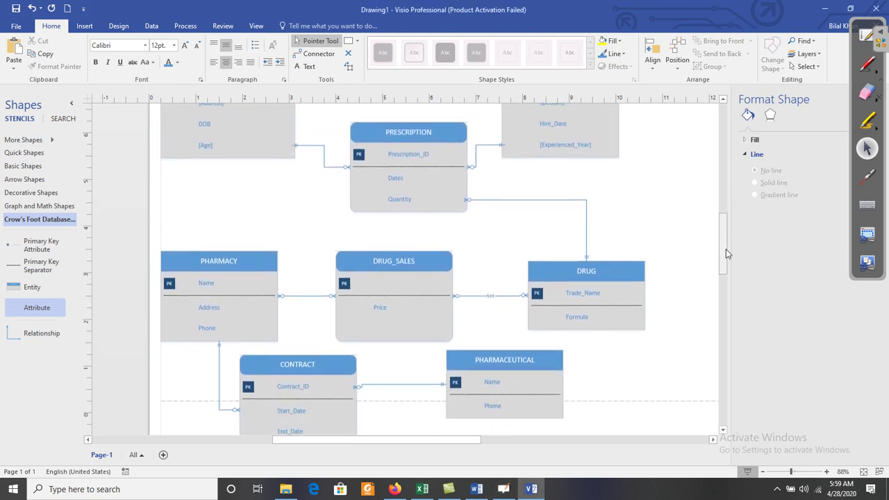
left_click(764, 472)
left_click(765, 473)
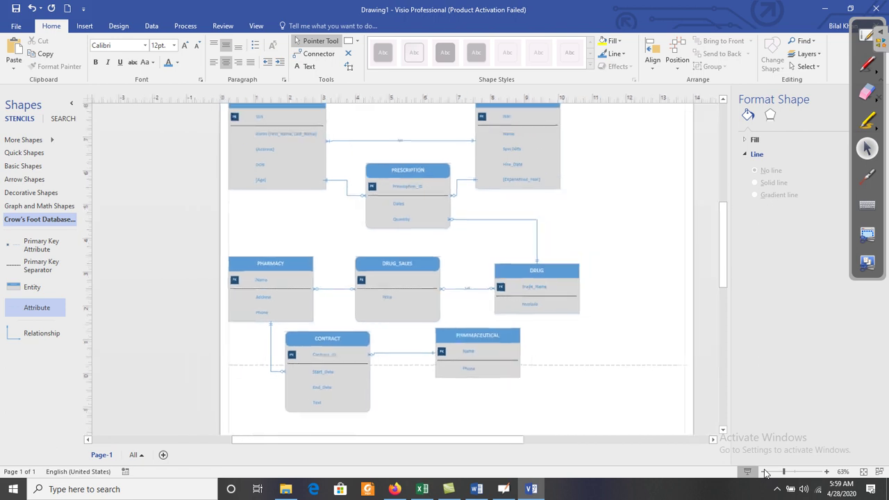
mouse_move(721, 281)
left_mouse_down()
mouse_move(722, 270)
mouse_move(722, 278)
left_mouse_up()
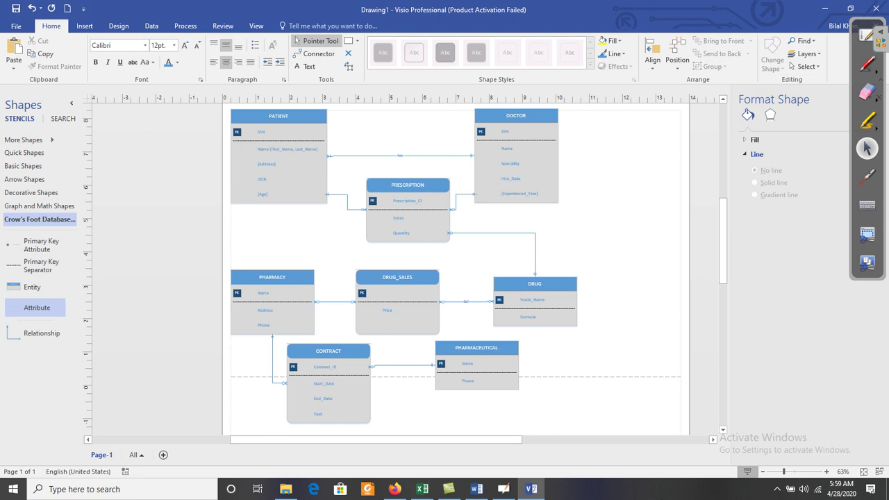
left_click(776, 488)
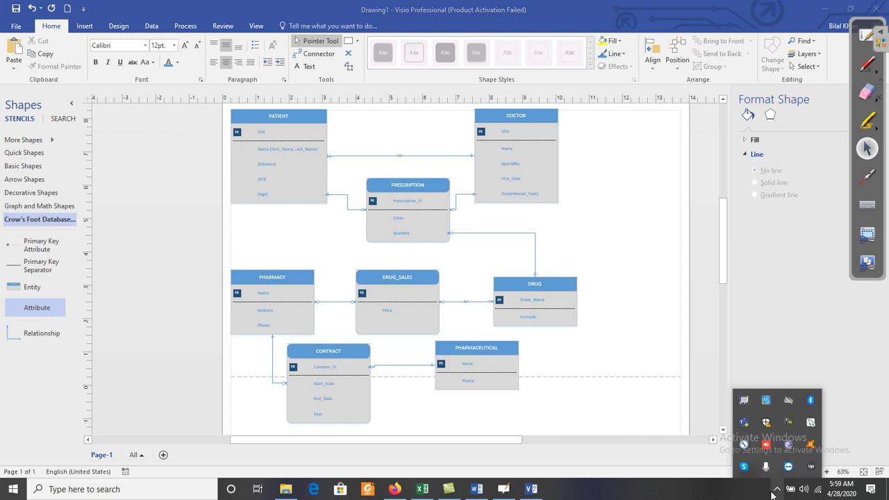
right_click(788, 423)
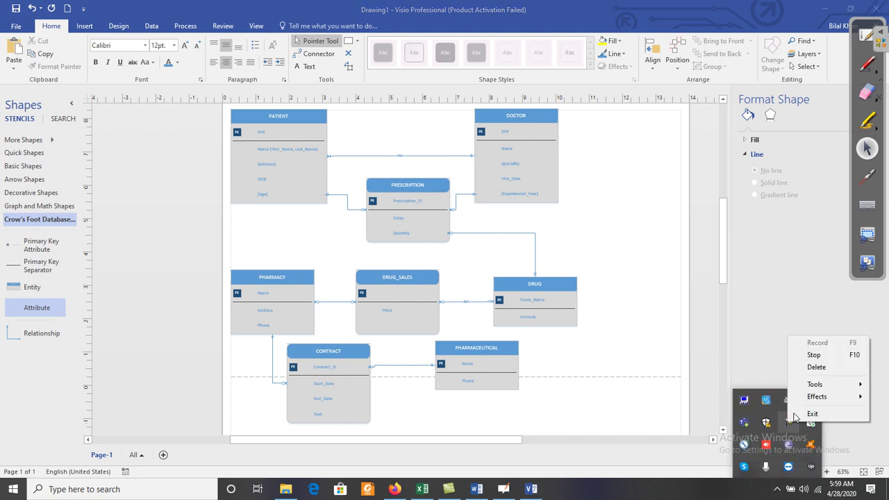